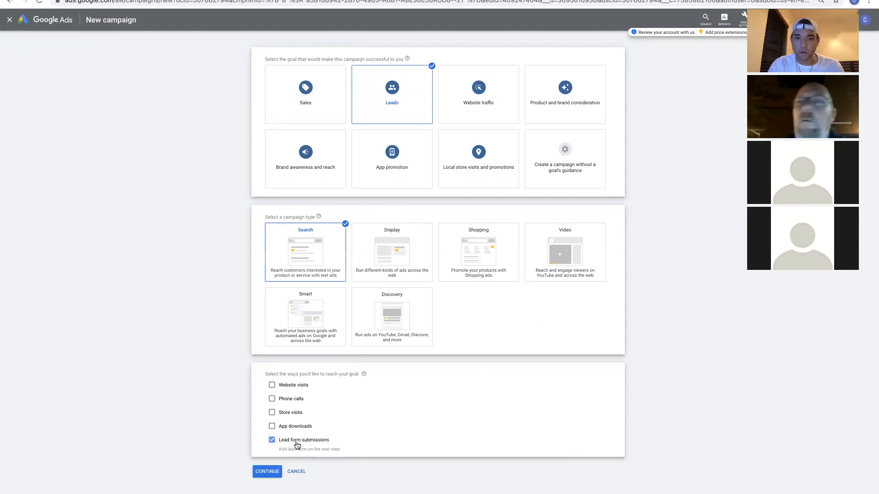
Step: Continue to the campaign settings and clear the default campaign name
click(270, 476)
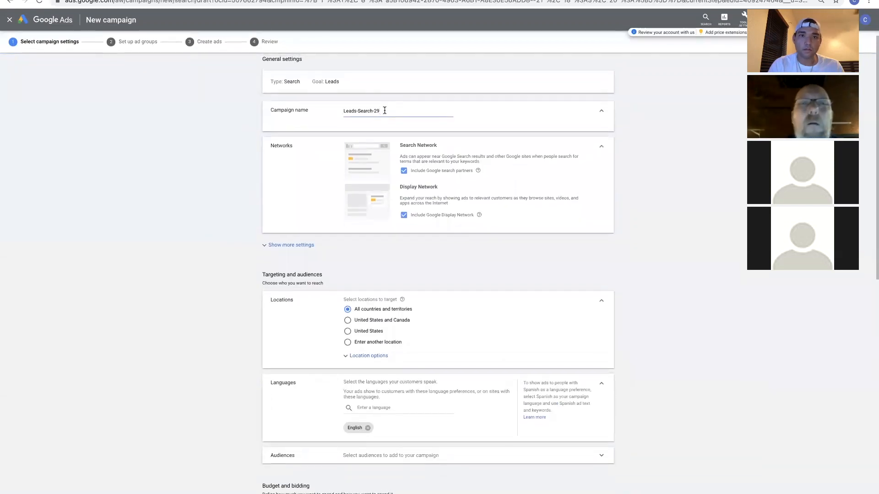
triple_click(385, 109)
key(BackSpace)
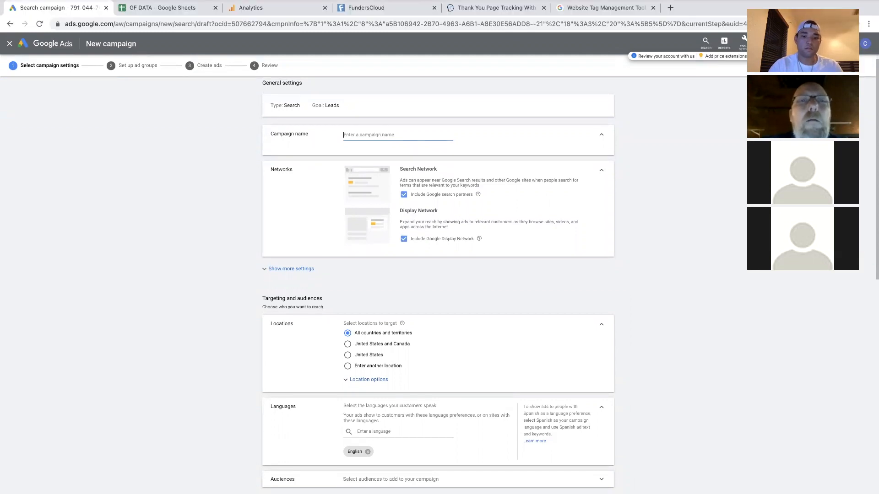
Step: Open the Google Ads account from ads.google.com in a new browser tab and examine the names of the existing campaigns
key(super+t)
text(ads.goog)
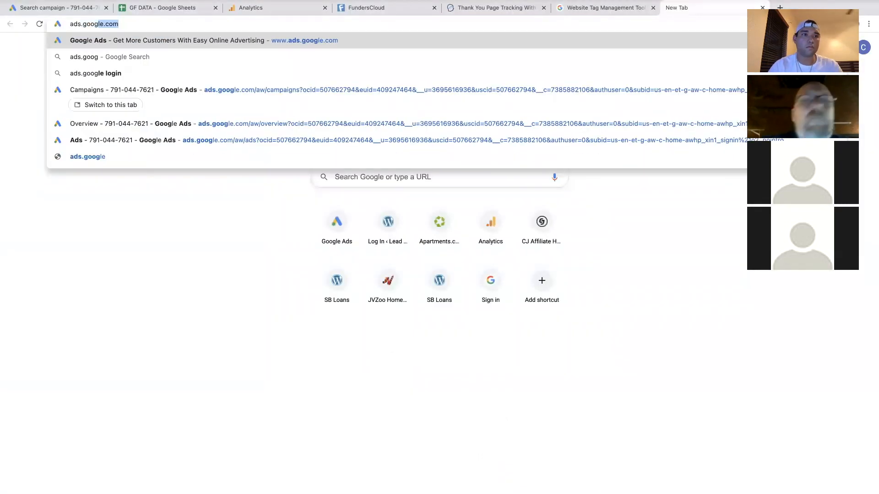
key(Return)
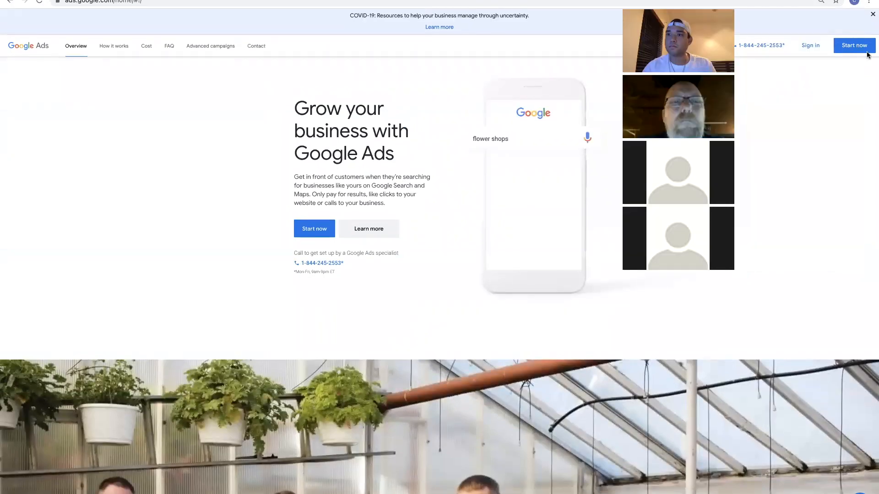
click(809, 45)
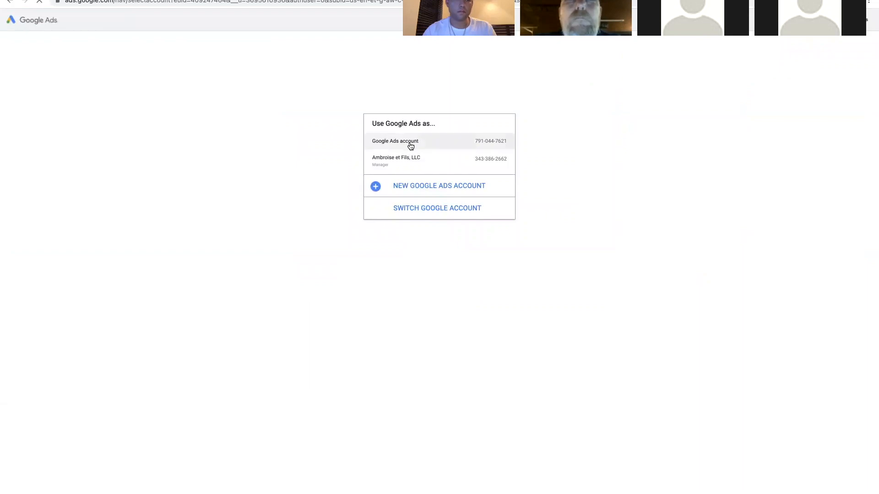
click(401, 141)
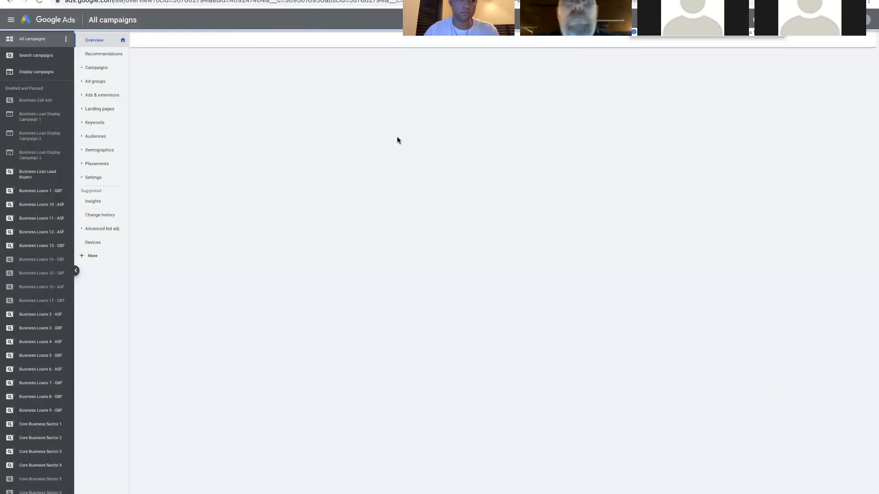
scroll(33, 401, down, 1)
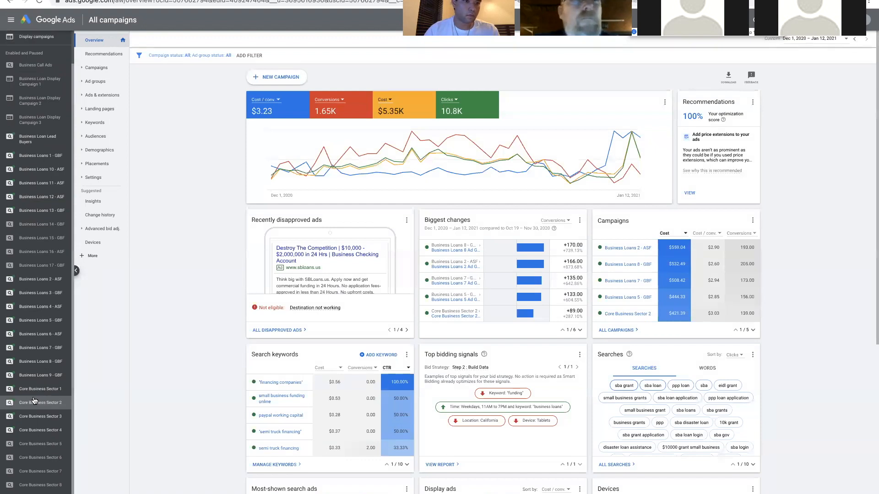
Step: Name the draft campaign "Business Loans 18 - GBF" and exclude Google search partners and the Google Display Network
click(277, 77)
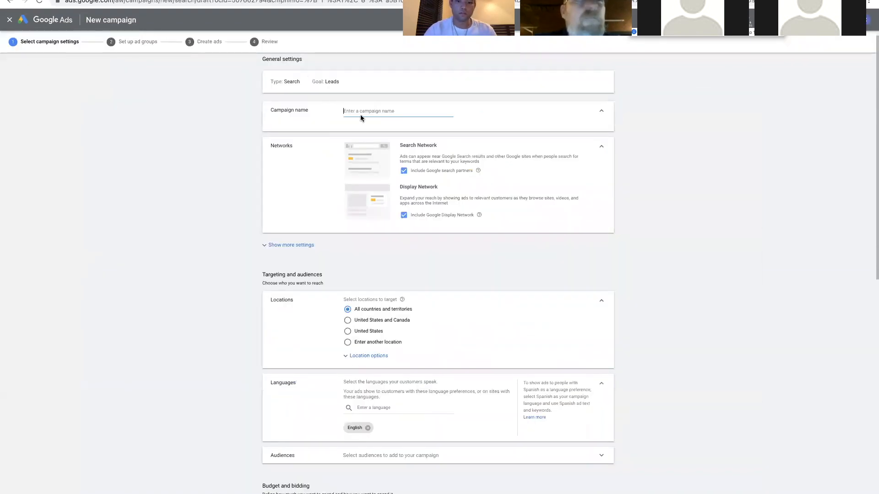
text(Business Loans 18 - GBF)
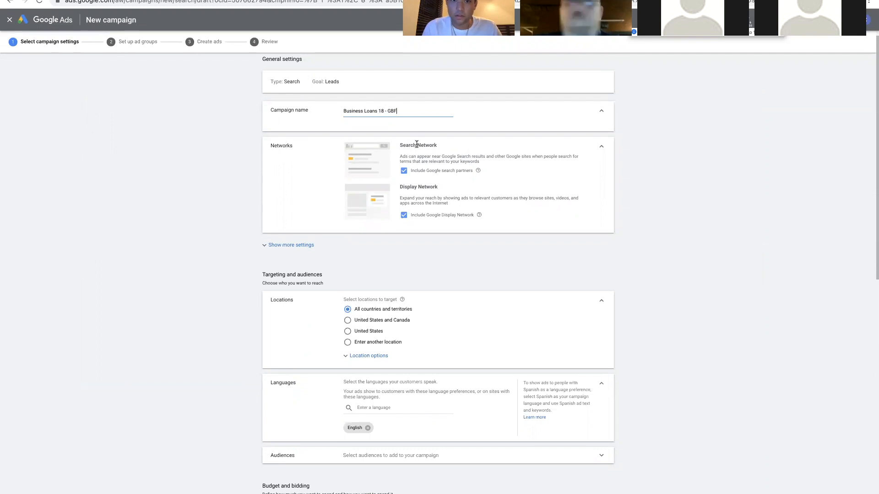
click(404, 172)
click(405, 220)
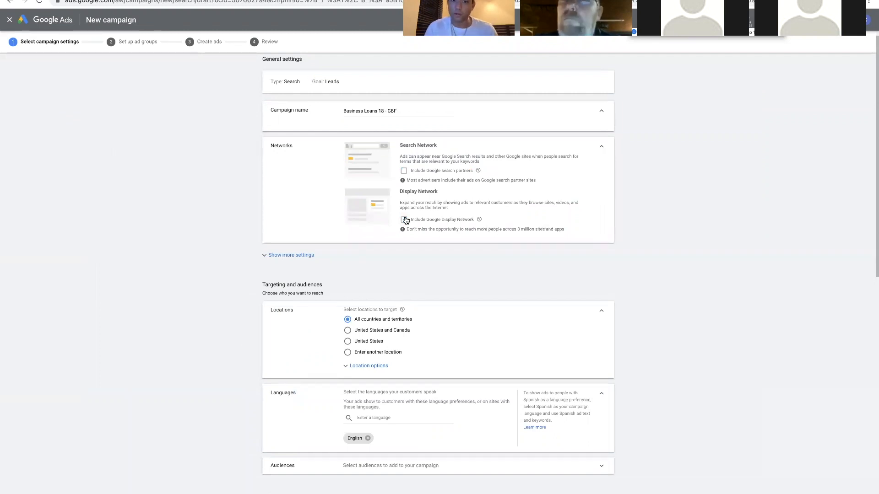
Step: Target the United States as location, limited to people in or regularly in the targeted locations
click(277, 261)
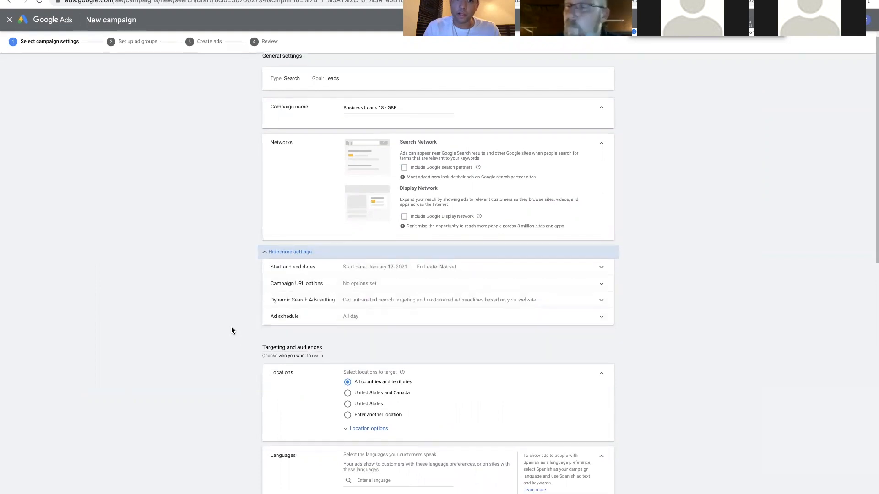
scroll(232, 328, down, 2)
scroll(232, 331, down, 2)
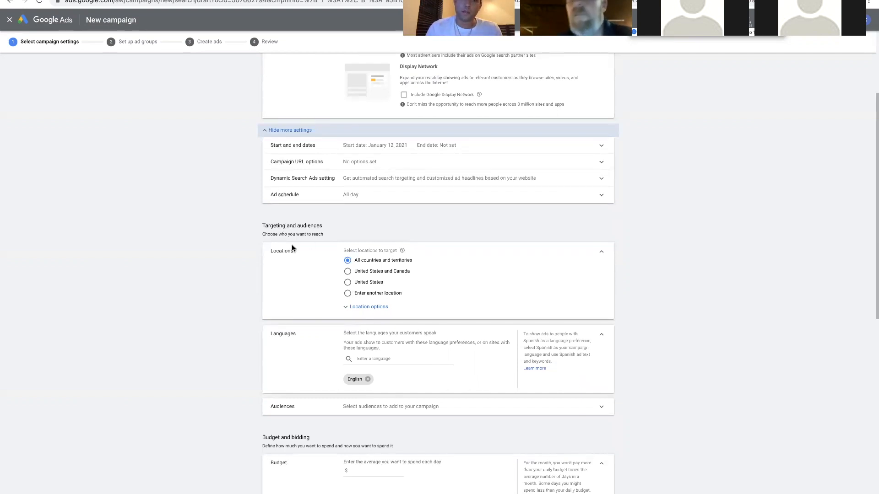
scroll(303, 259, down, 1)
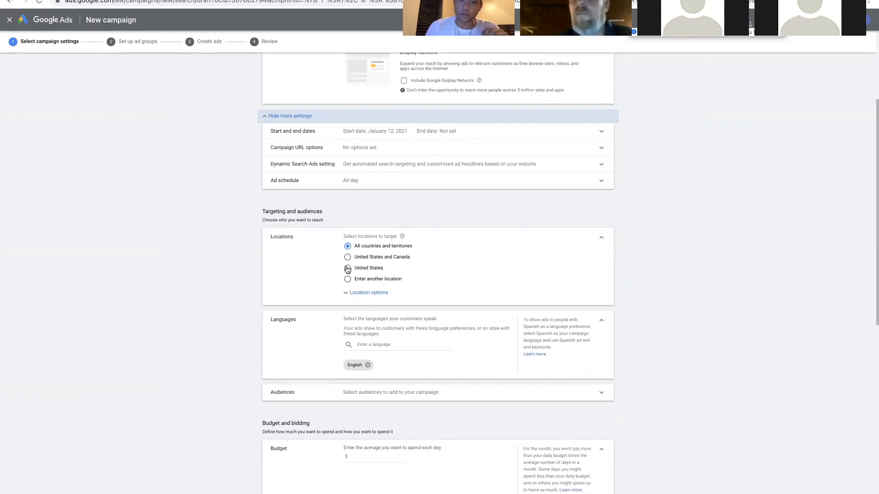
click(347, 269)
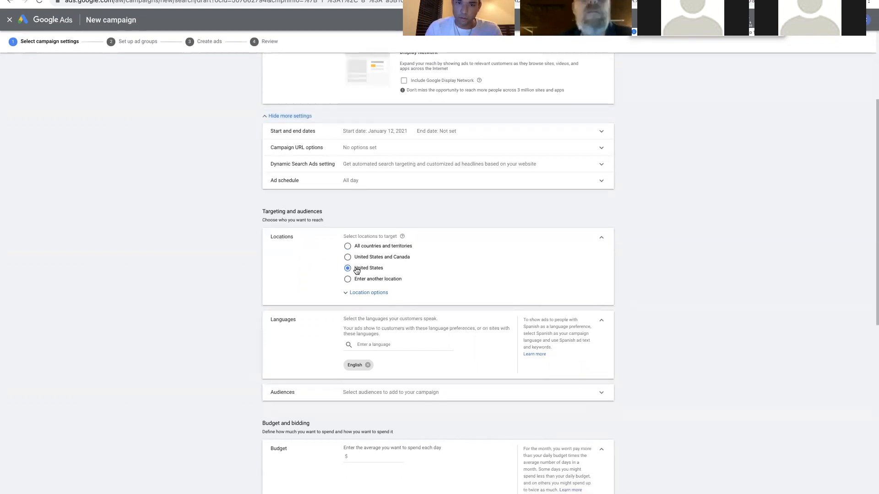
click(364, 292)
scroll(340, 322, down, 1)
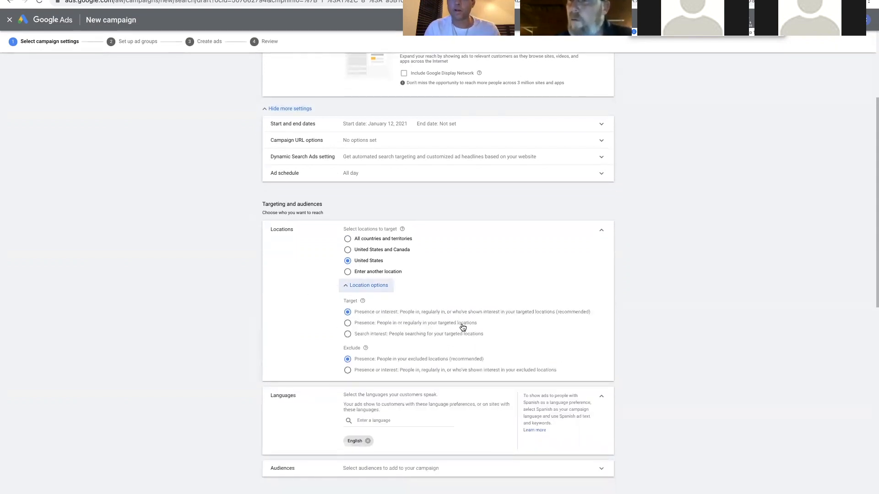
click(349, 324)
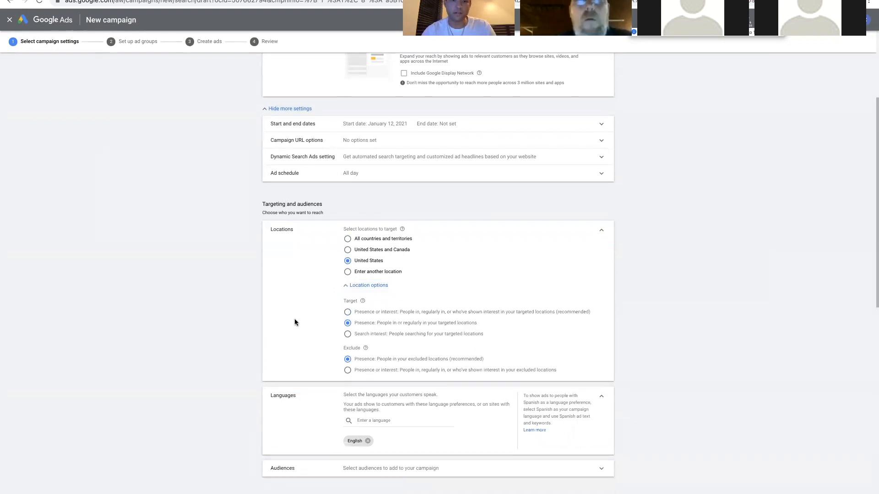
Step: Add the Business Professionals and Business Loans audiences to the campaign
scroll(295, 320, down, 2)
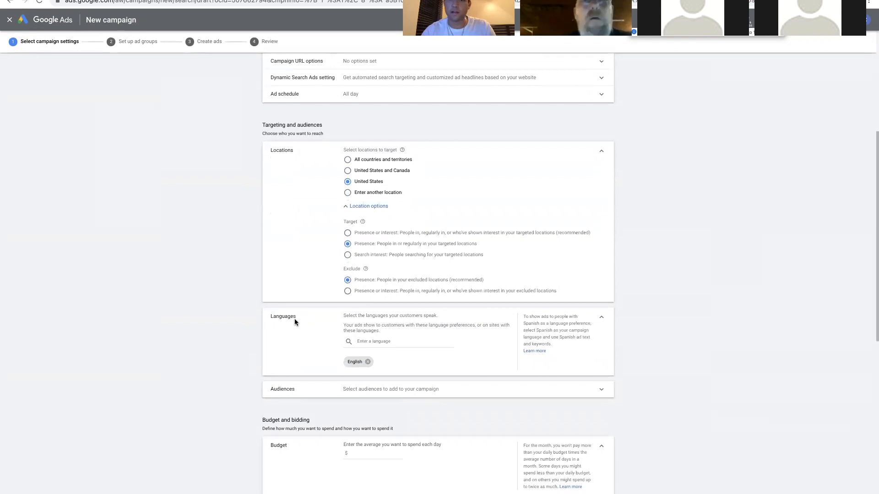
scroll(295, 319, down, 2)
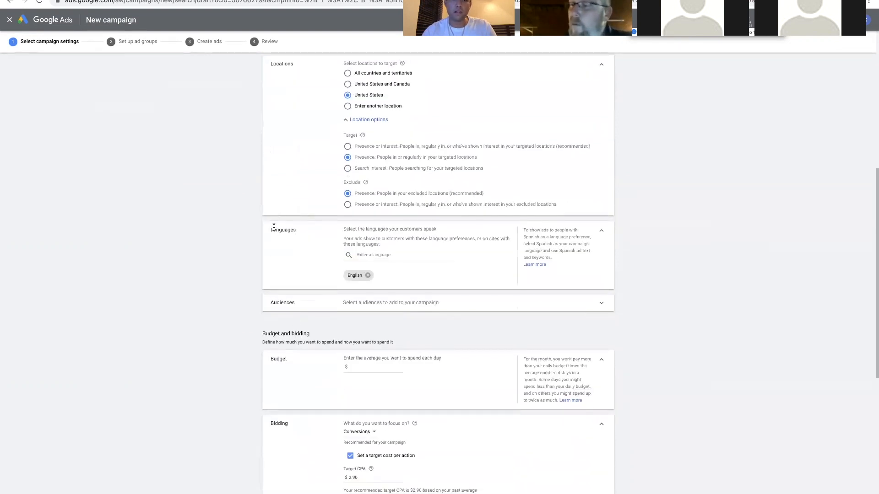
scroll(394, 248, down, 1)
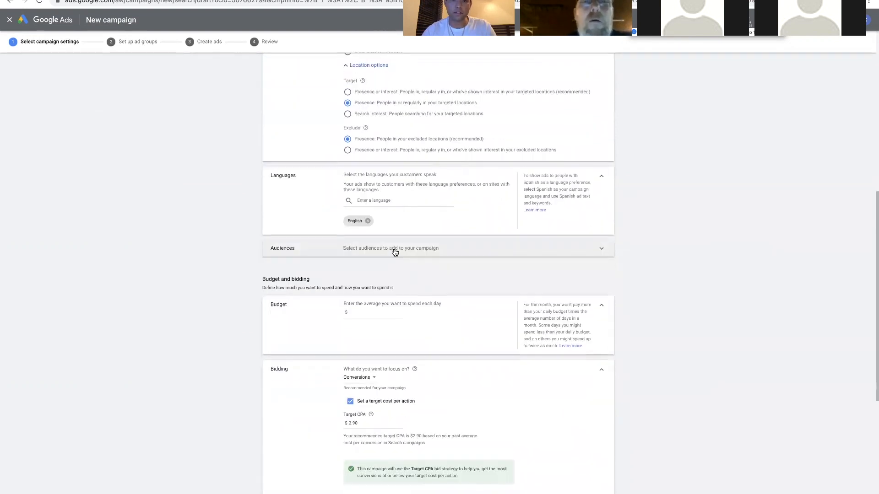
click(393, 248)
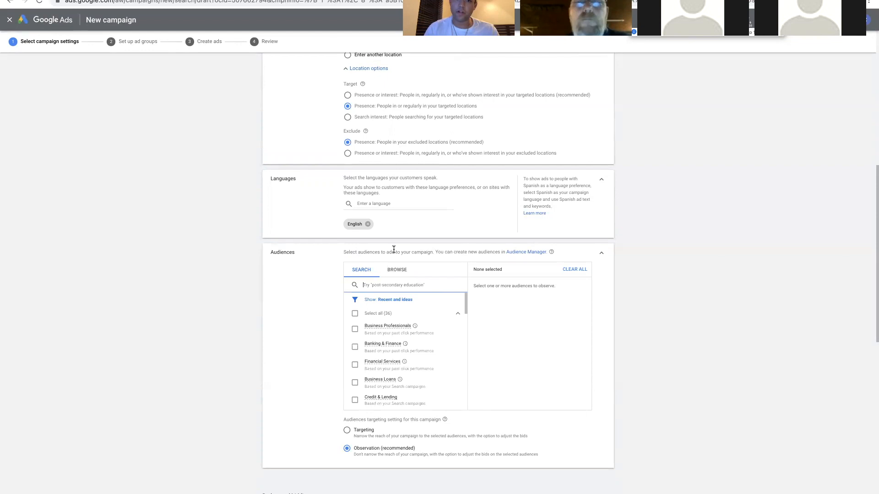
mouse_move(386, 331)
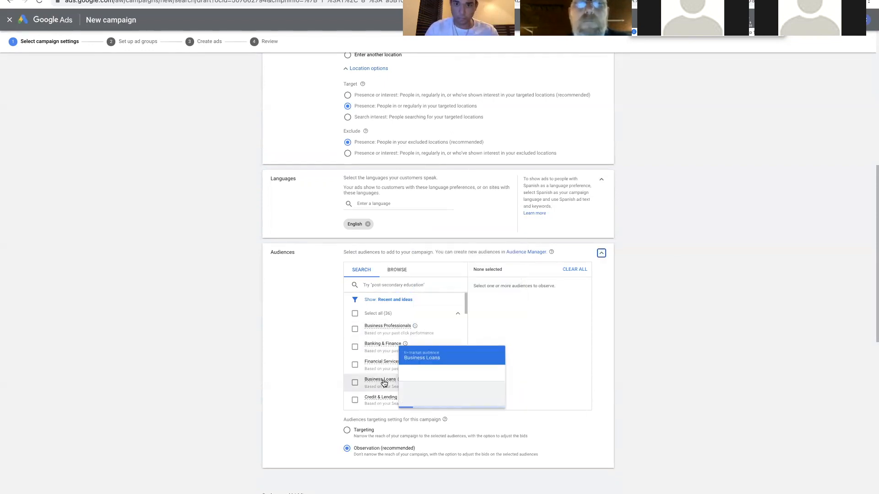
click(356, 330)
scroll(357, 331, down, 2)
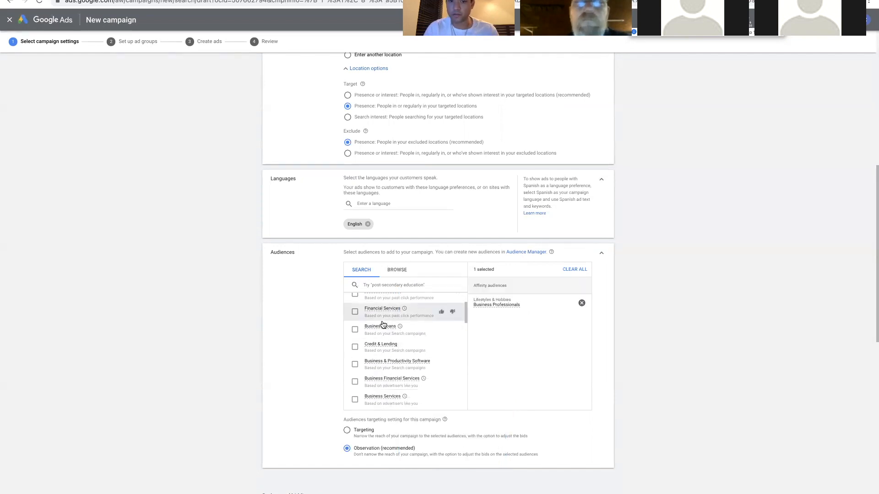
click(355, 330)
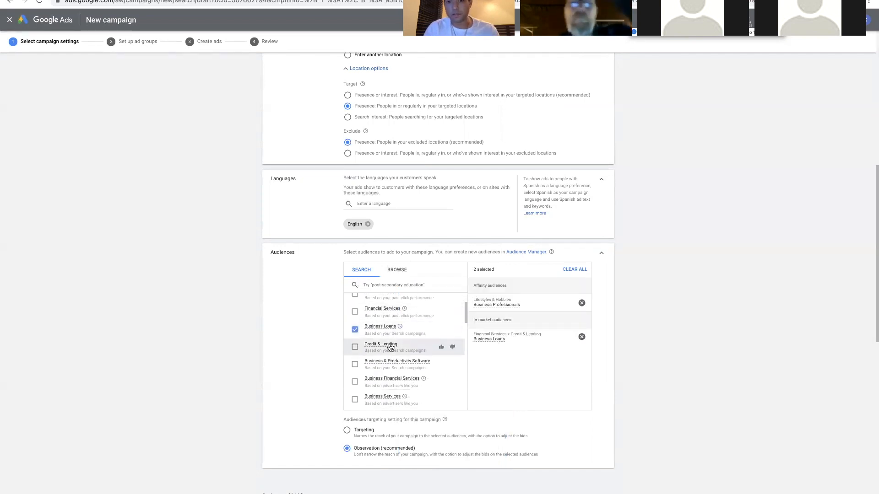
scroll(386, 306, up, 2)
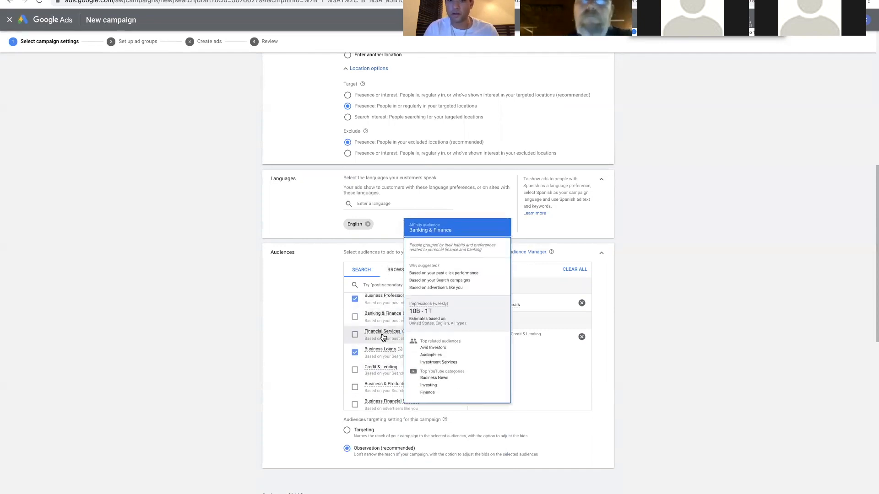
scroll(383, 336, down, 1)
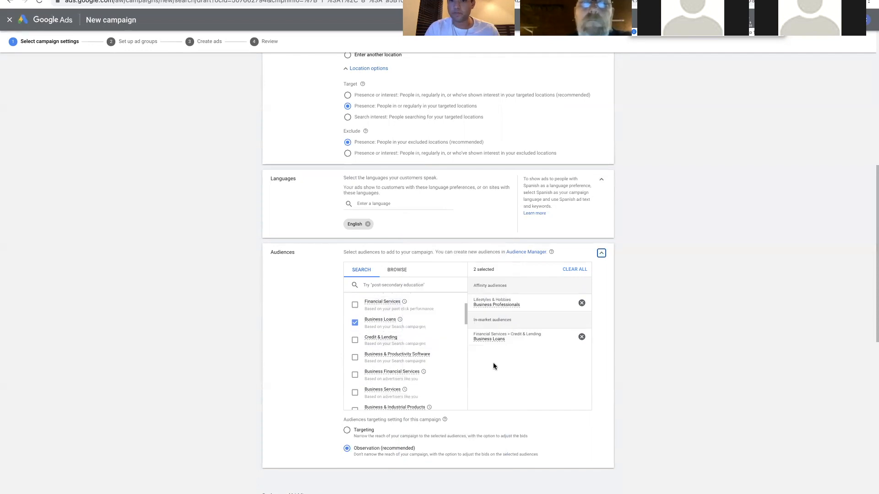
Step: Set the campaign's average daily budget to $5
scroll(493, 363, down, 2)
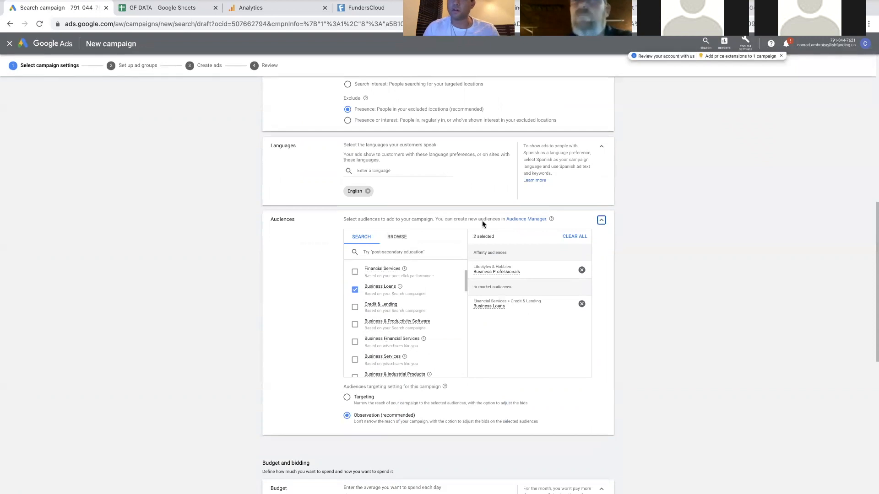
scroll(303, 355, down, 3)
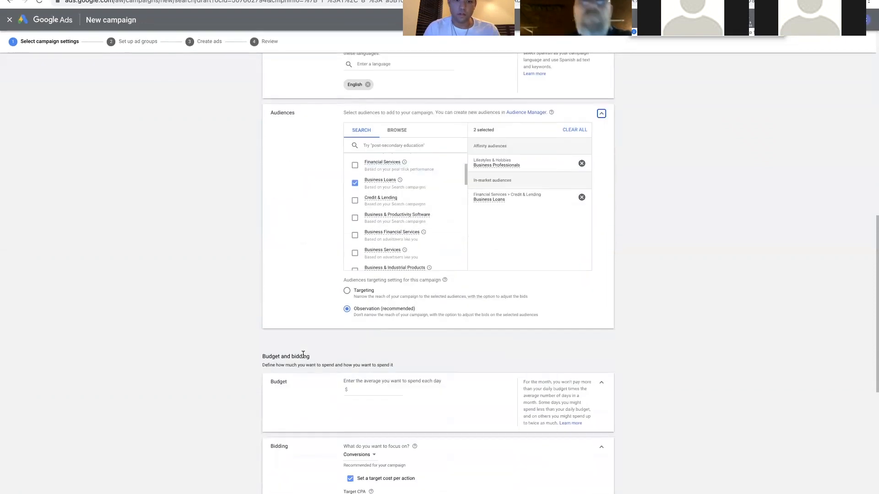
click(360, 388)
text(5)
Step: Change the bidding focus to Clicks
scroll(320, 371, down, 2)
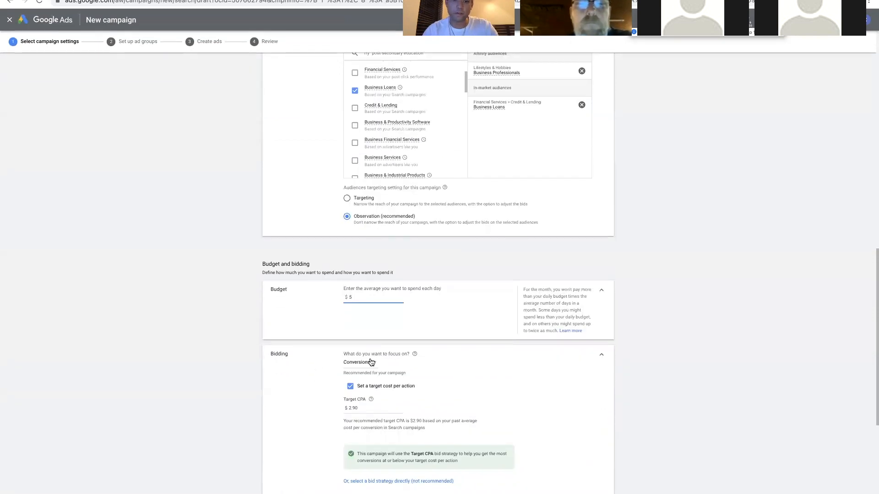
click(370, 364)
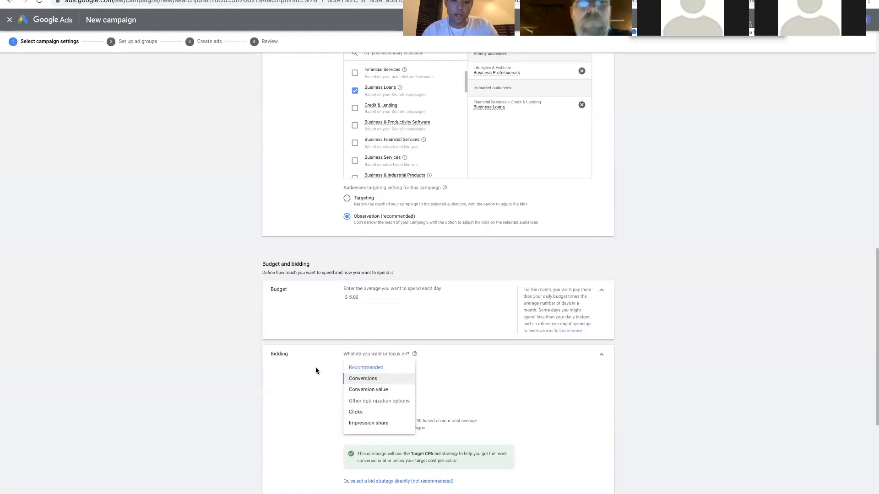
click(316, 371)
click(366, 366)
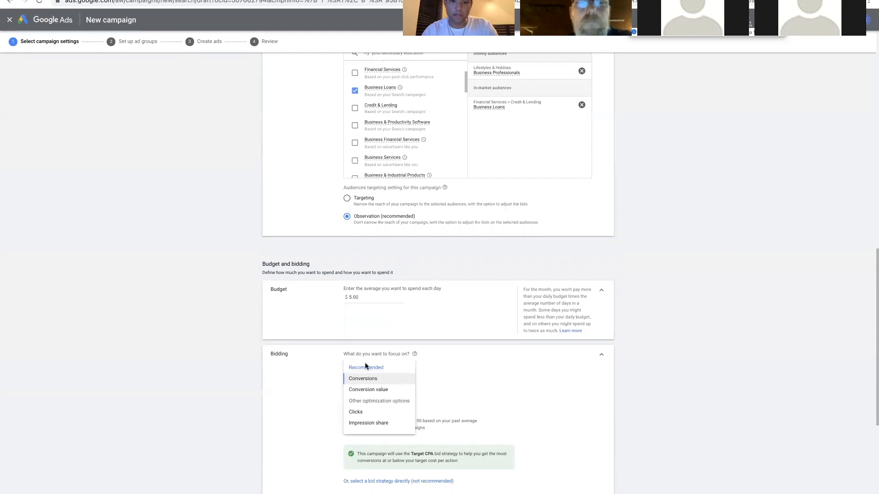
click(361, 414)
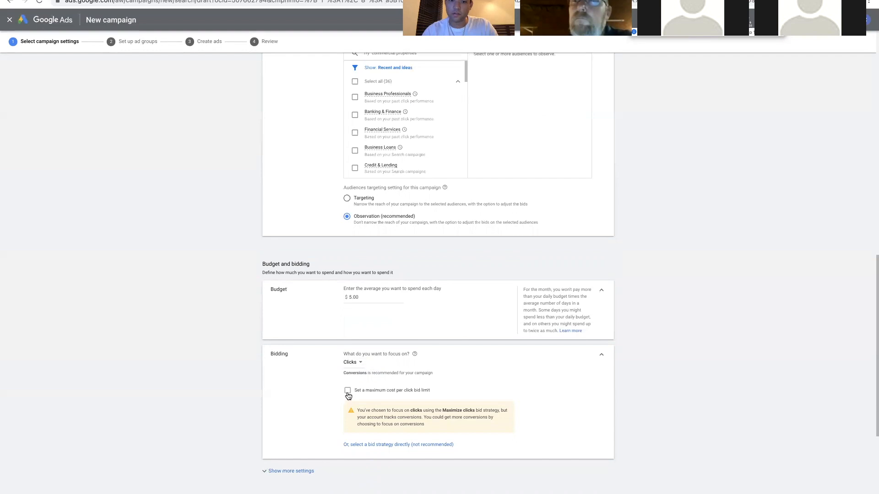
Step: Apply the existing portfolio strategy "Step 1 : New Campaign Bid Strategy" with Maximize clicks as the campaign's bid strategy
click(388, 446)
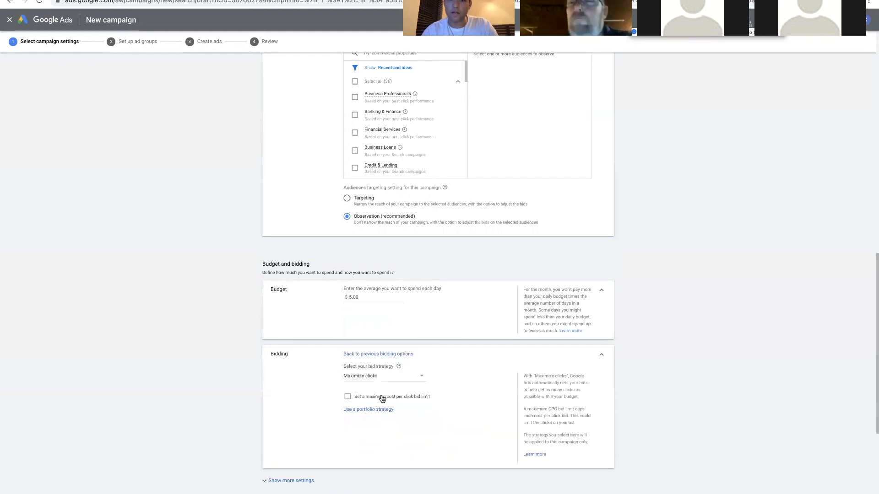
click(369, 409)
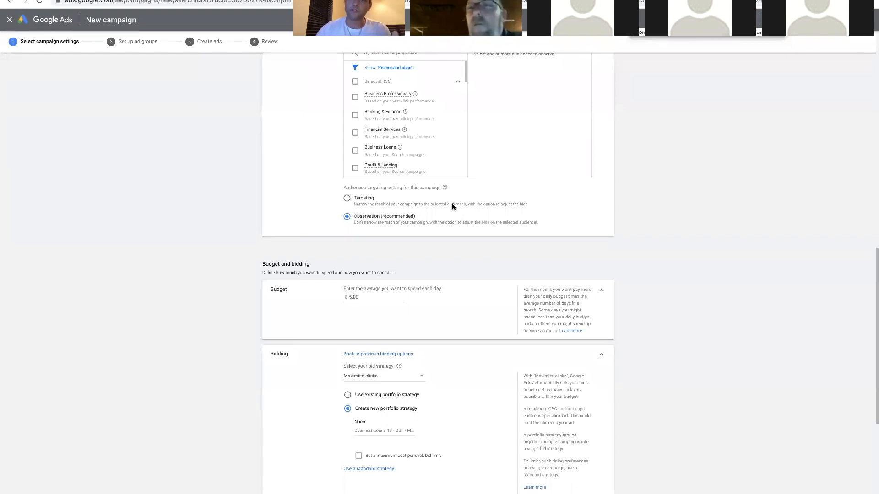
scroll(389, 366, down, 1)
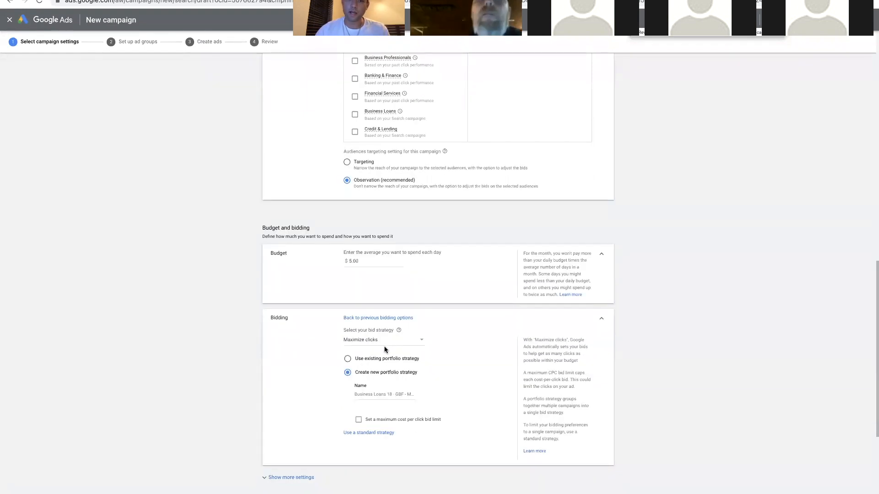
click(354, 360)
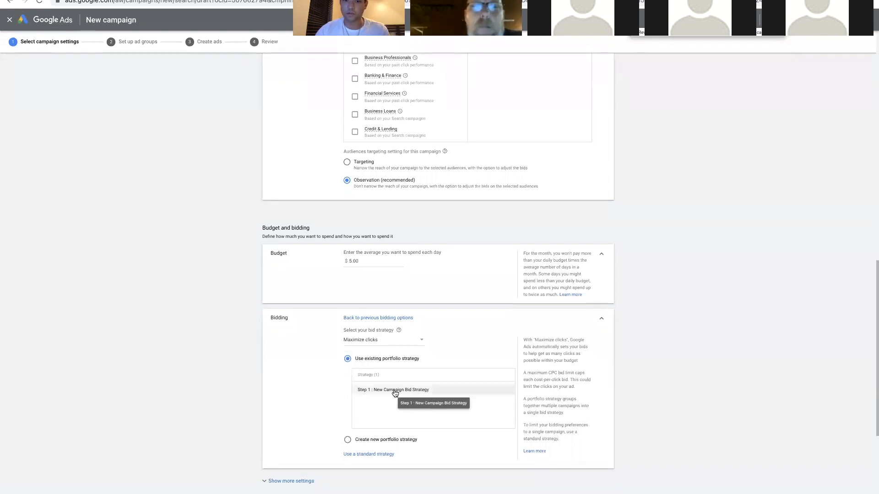
click(395, 392)
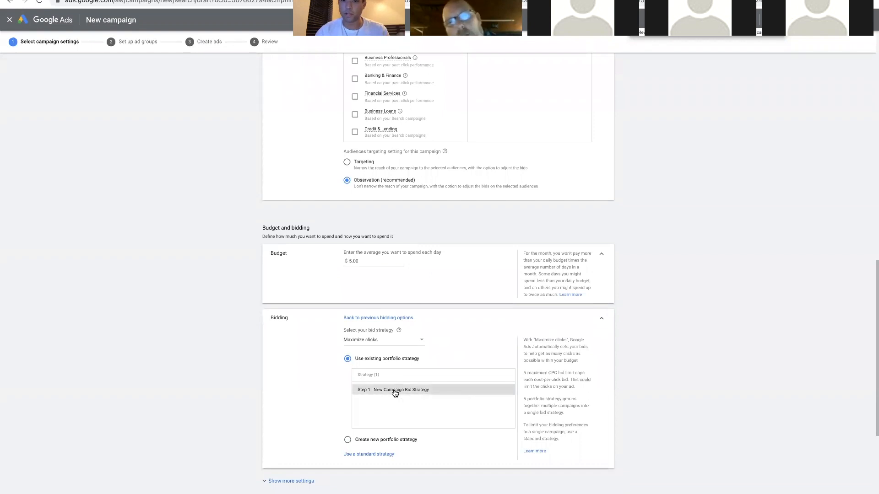
click(378, 345)
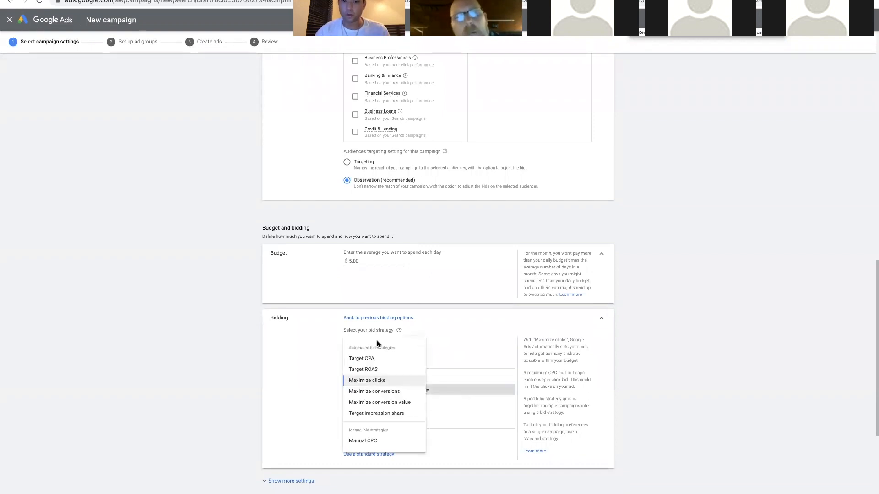
click(363, 388)
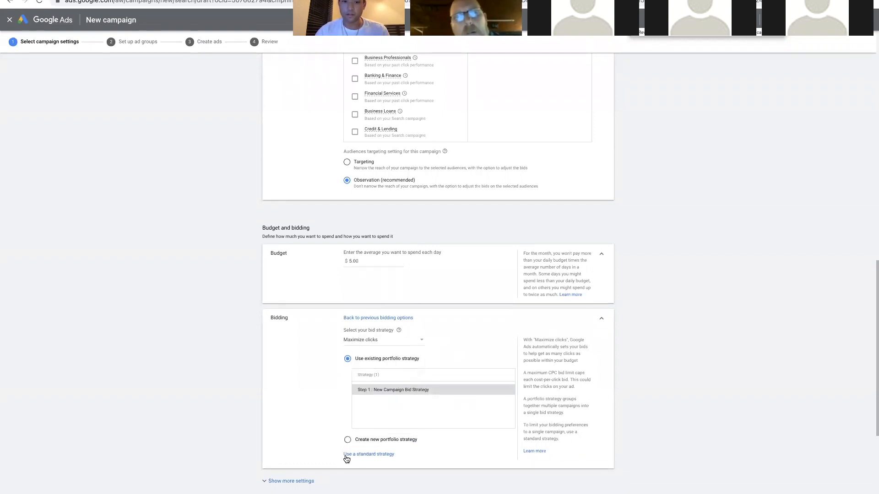
Step: Try a standard bid strategy with a maximum cost per click limit, and return to the existing portfolio strategy
click(368, 454)
click(348, 362)
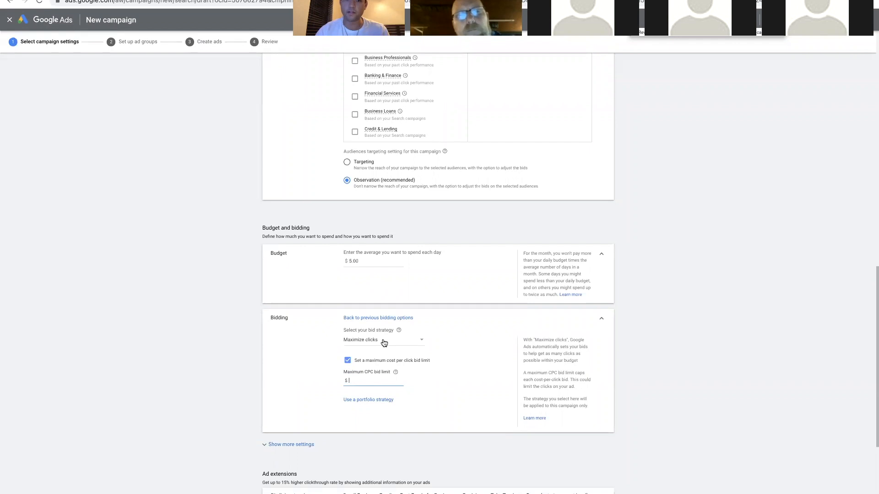
click(368, 400)
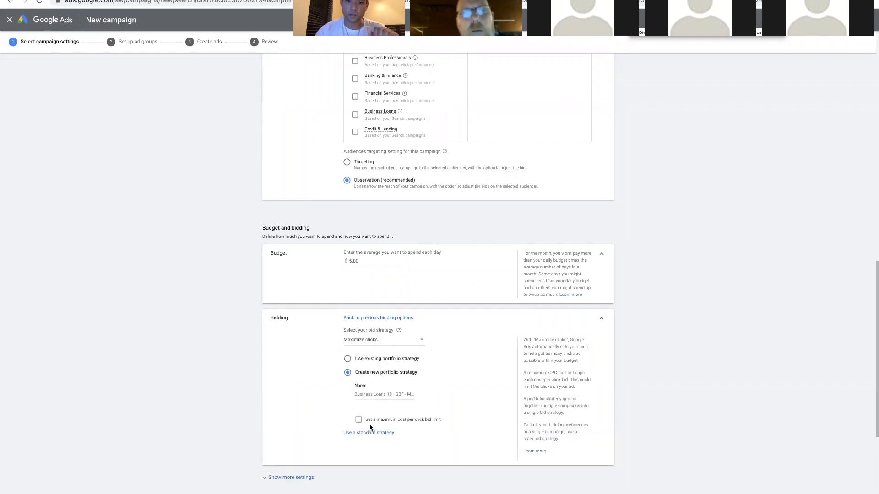
click(347, 358)
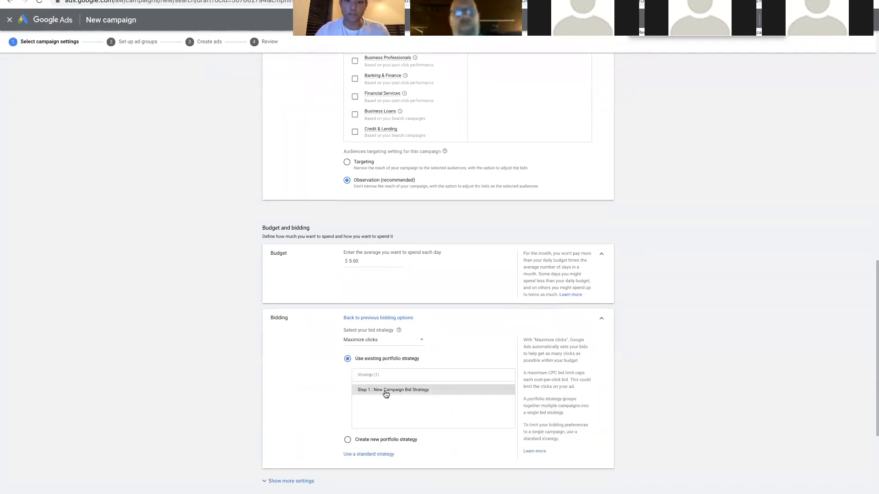
Step: Expand the additional campaign settings to show the conversions and ad rotation options
scroll(303, 396, down, 2)
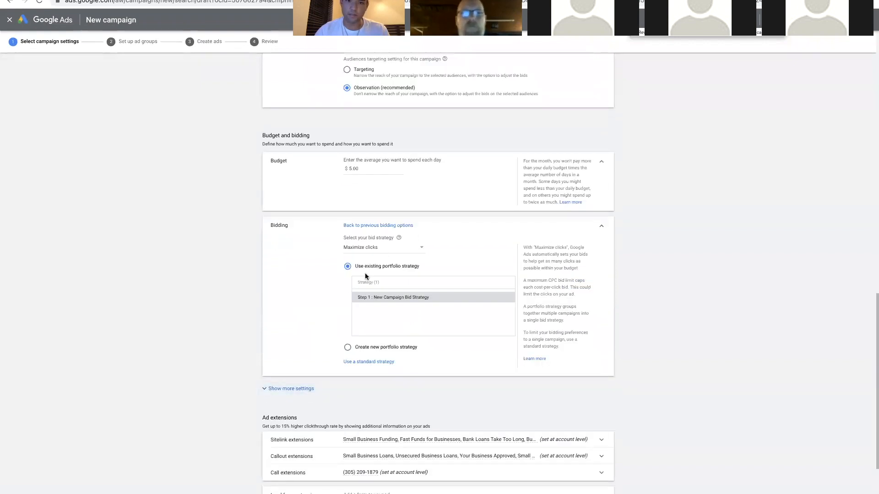
click(291, 388)
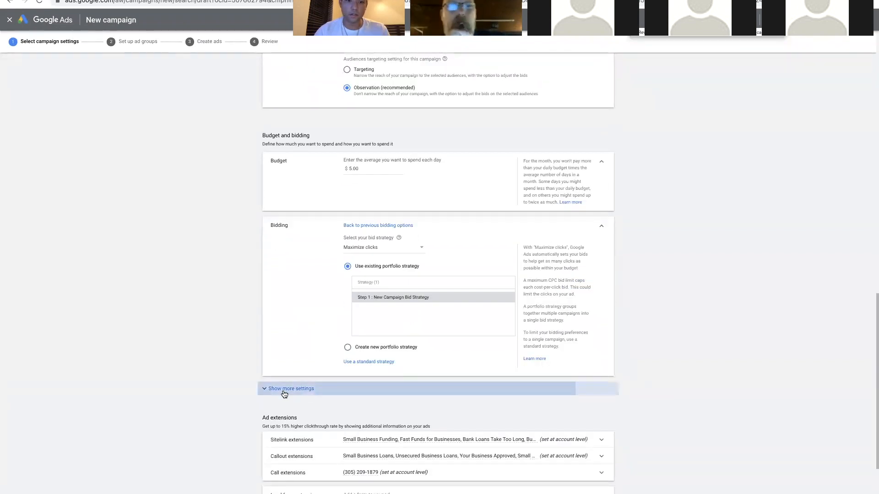
scroll(302, 266, down, 2)
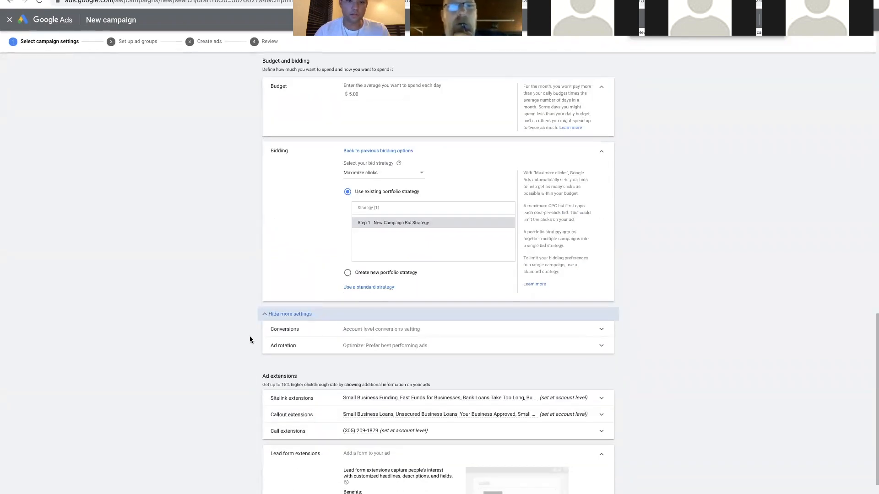
Step: Switch to campaign-level sitelink extensions and select S&M Enterprise Lending, Small Business Funding and Working Capital
scroll(278, 337, down, 2)
click(398, 297)
click(346, 314)
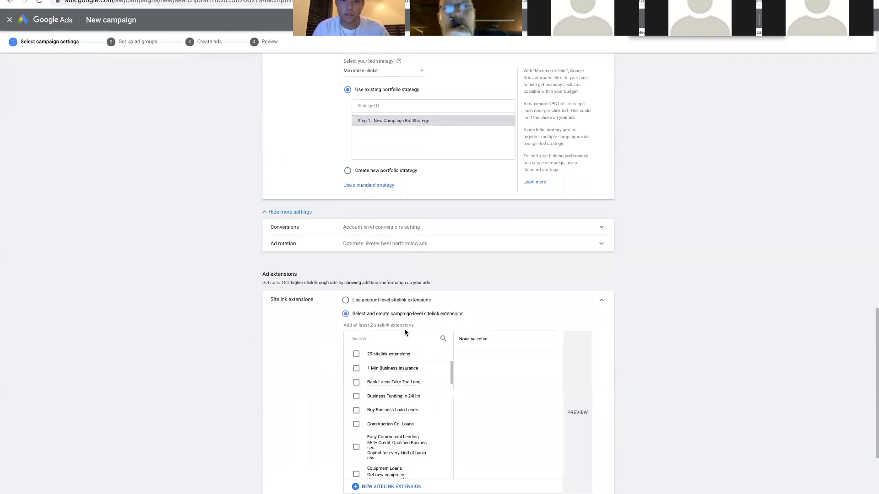
scroll(399, 384, down, 1)
mouse_move(399, 384)
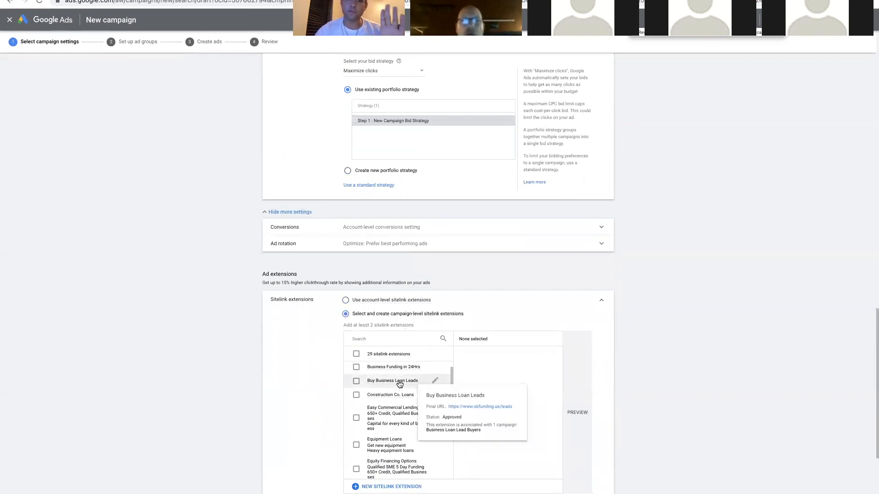
scroll(400, 383, down, 5)
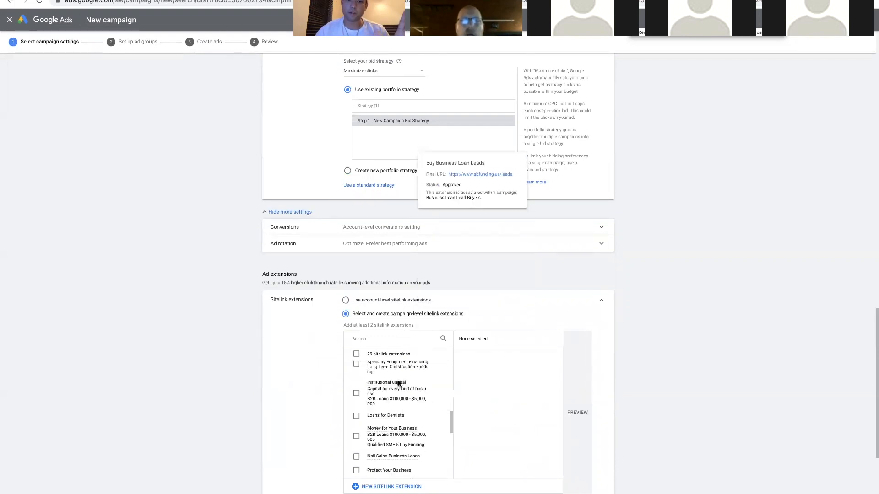
scroll(403, 387, down, 1)
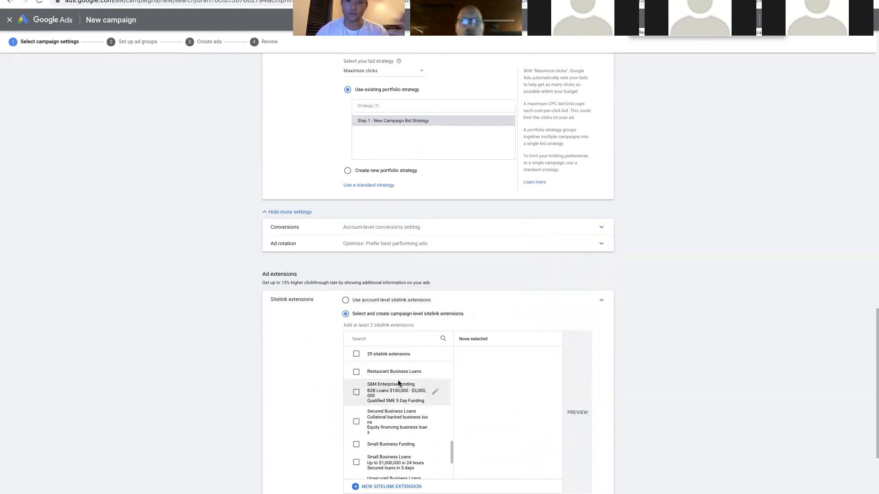
click(356, 395)
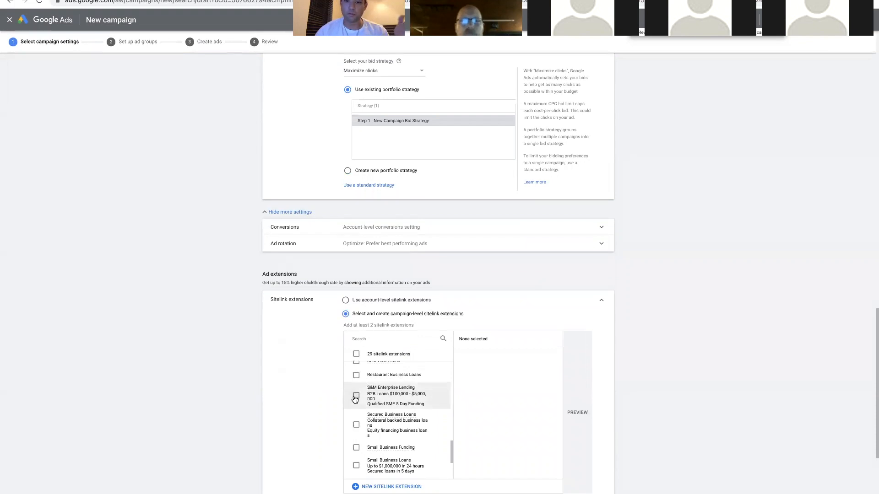
scroll(373, 409, down, 3)
click(356, 374)
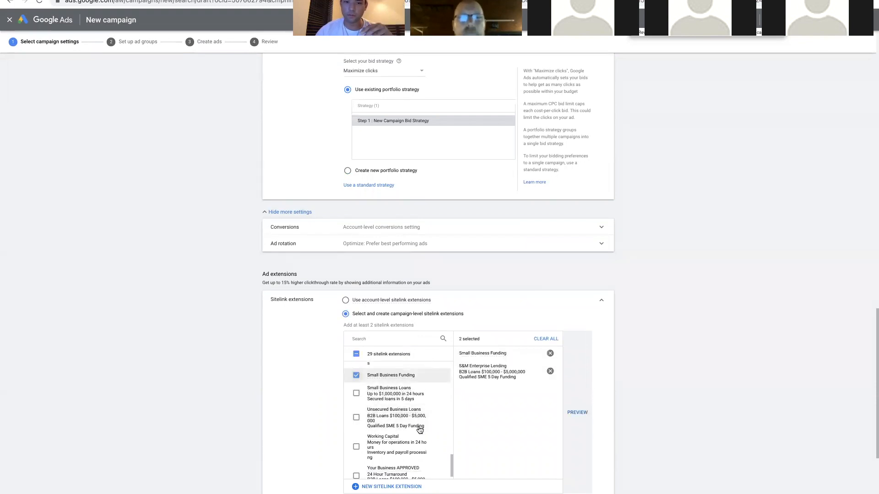
scroll(356, 394, down, 2)
click(356, 396)
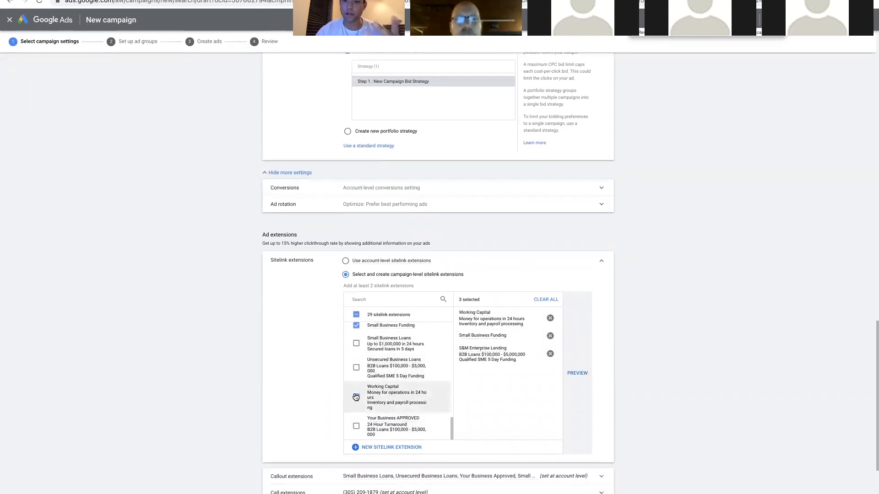
Step: Switch the callout extensions from account level to campaign-level selection
scroll(329, 451, down, 3)
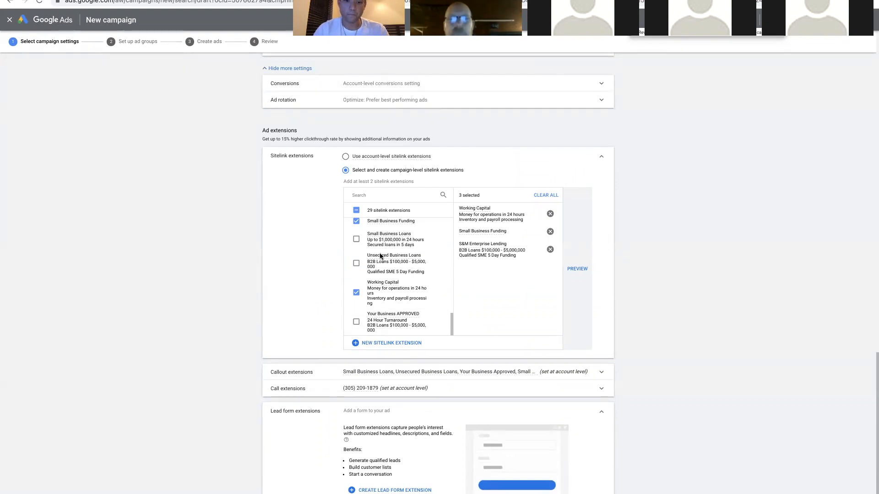
scroll(379, 257, down, 2)
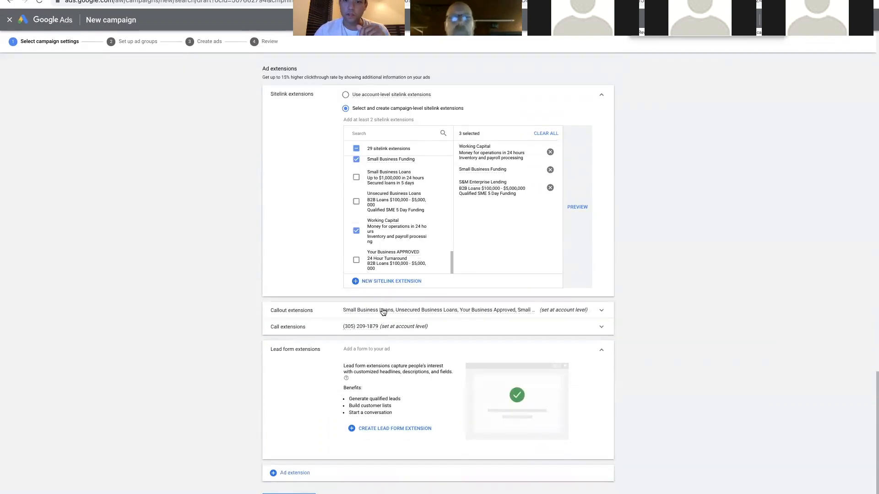
click(383, 311)
click(345, 326)
scroll(431, 322, down, 1)
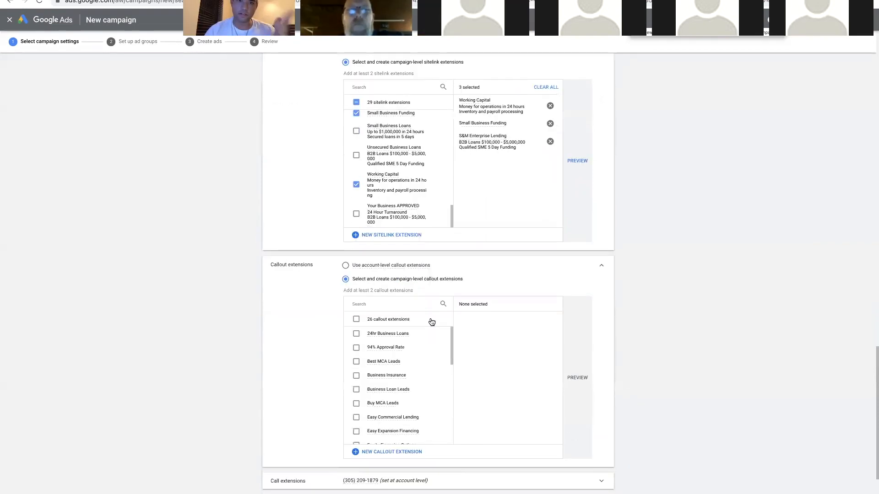
scroll(431, 322, up, 1)
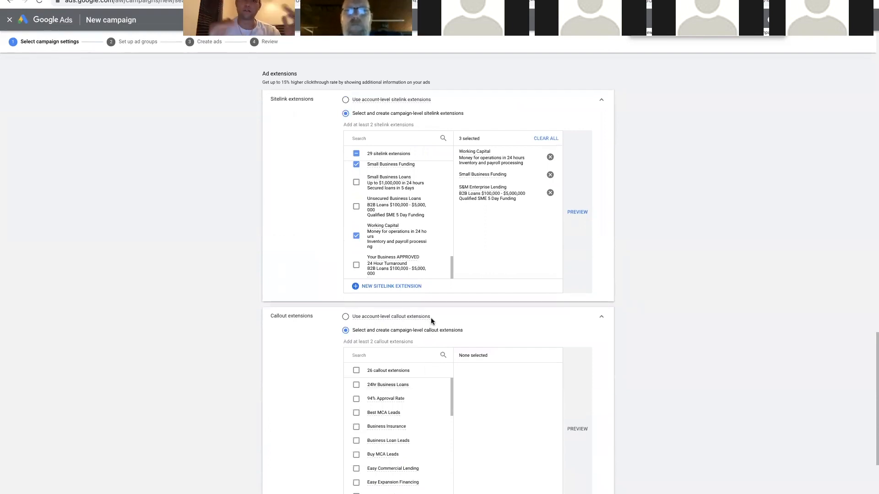
Step: Select the 94% Approval Rate, Easy Commercial Lending and Small Business Loans callouts, and continue to the ad group setup
click(357, 399)
scroll(357, 402, down, 3)
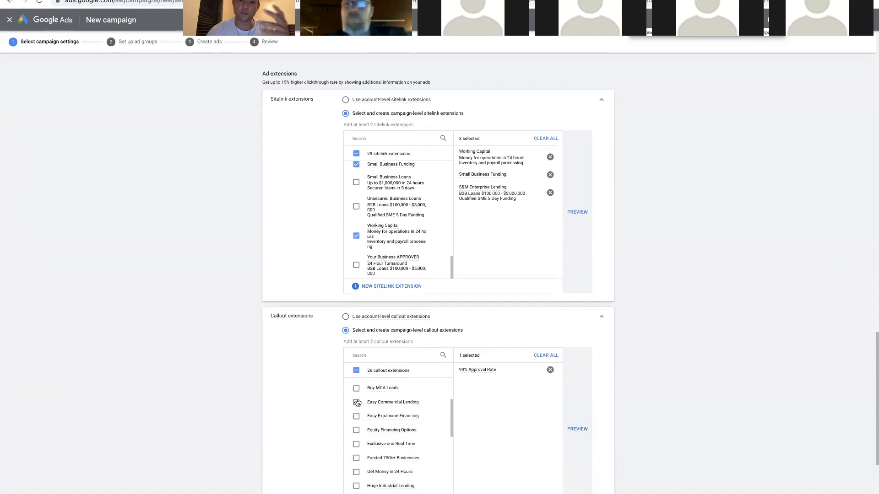
scroll(357, 402, up, 1)
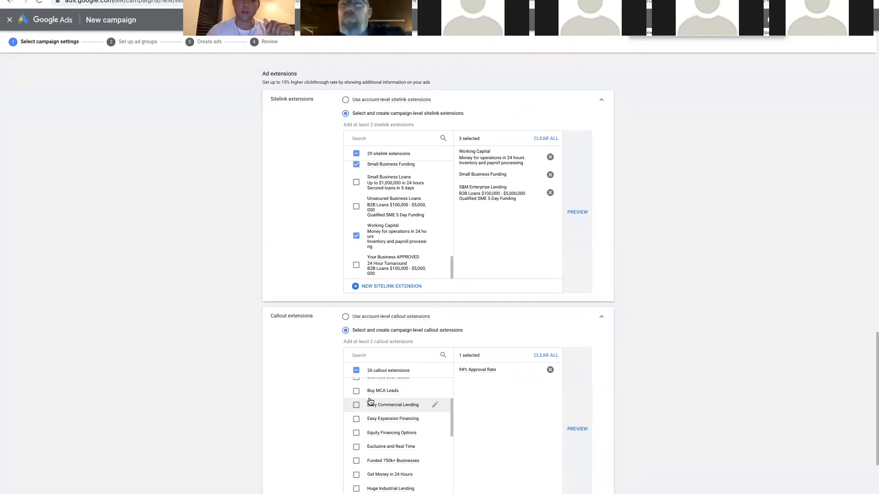
mouse_move(381, 405)
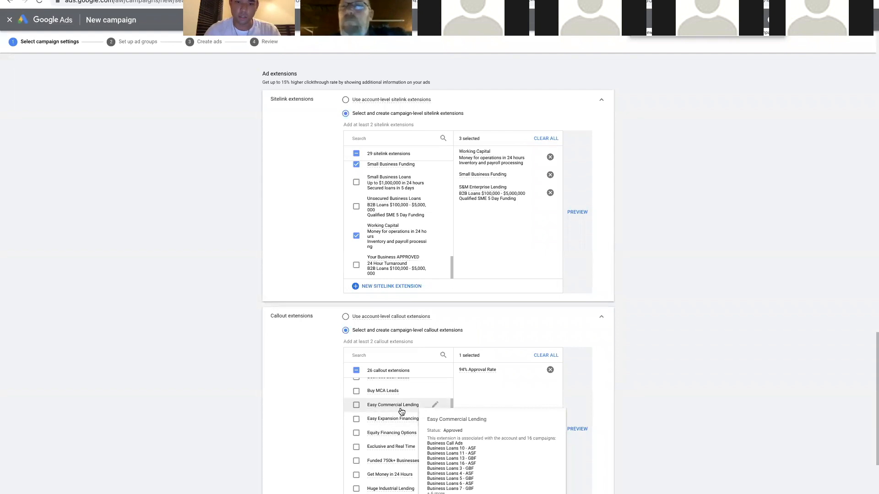
click(357, 407)
scroll(396, 425, down, 5)
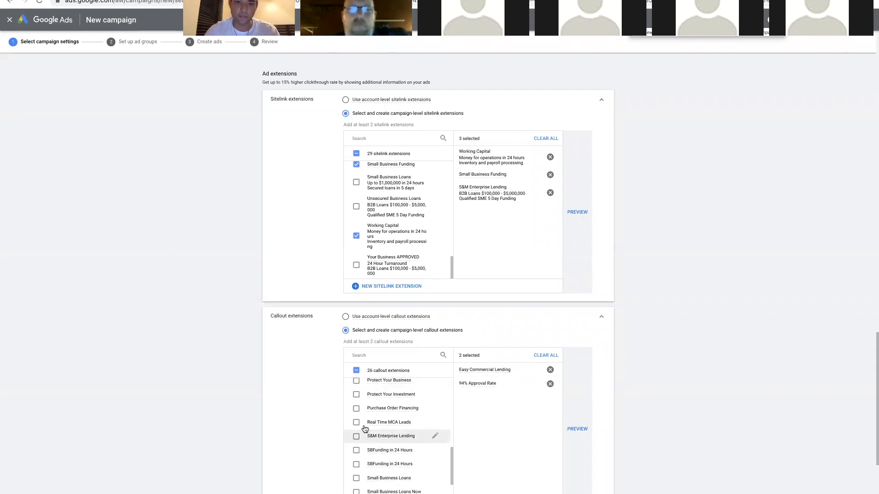
scroll(374, 438, down, 2)
scroll(373, 438, down, 1)
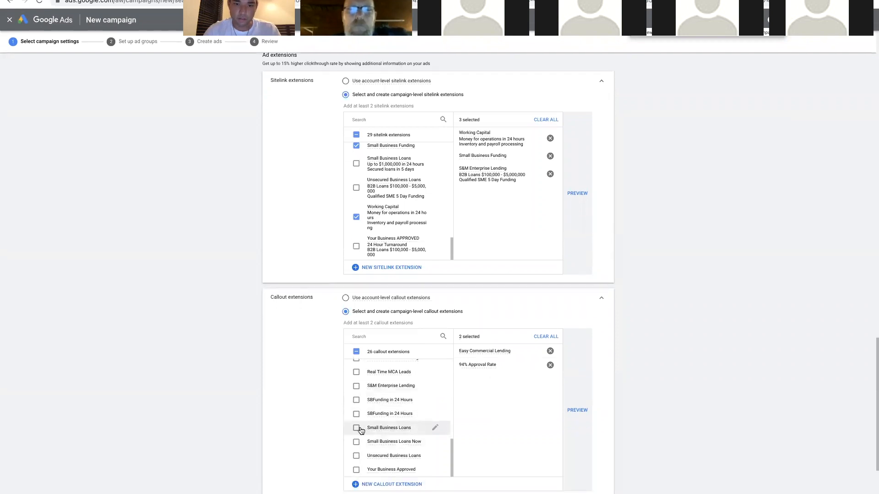
click(356, 428)
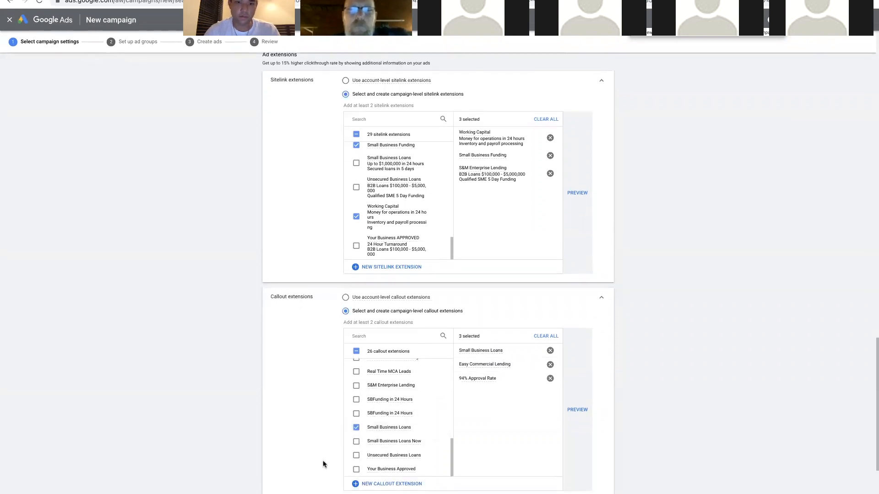
scroll(323, 463, down, 3)
scroll(323, 425, down, 1)
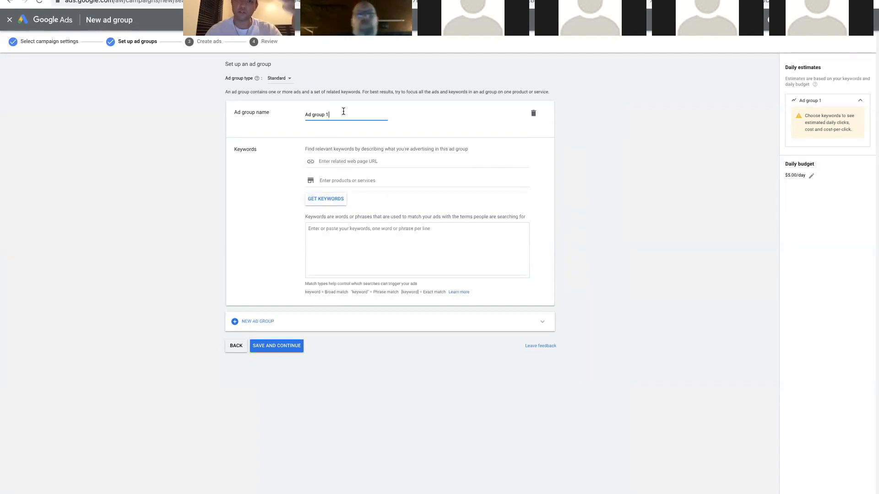
Step: Add the phrase-match keywords "business loans" and "small business loans" to the ad group, each on its own line
click(324, 226)
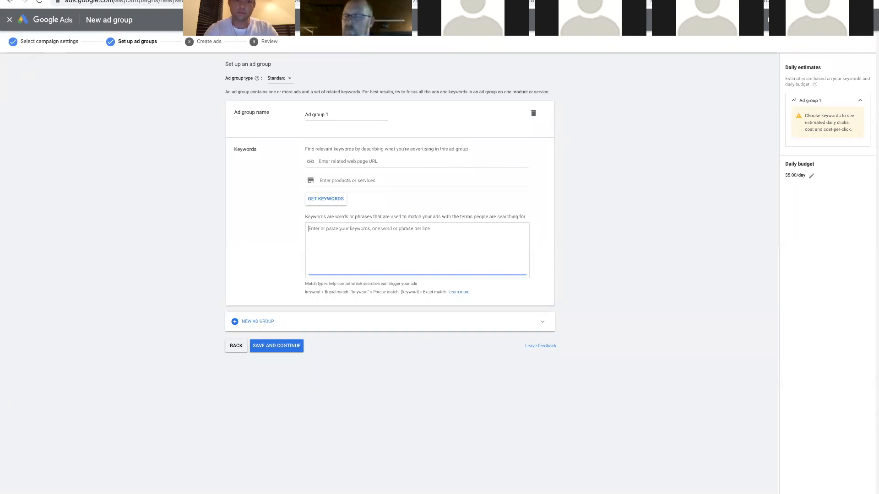
text(")
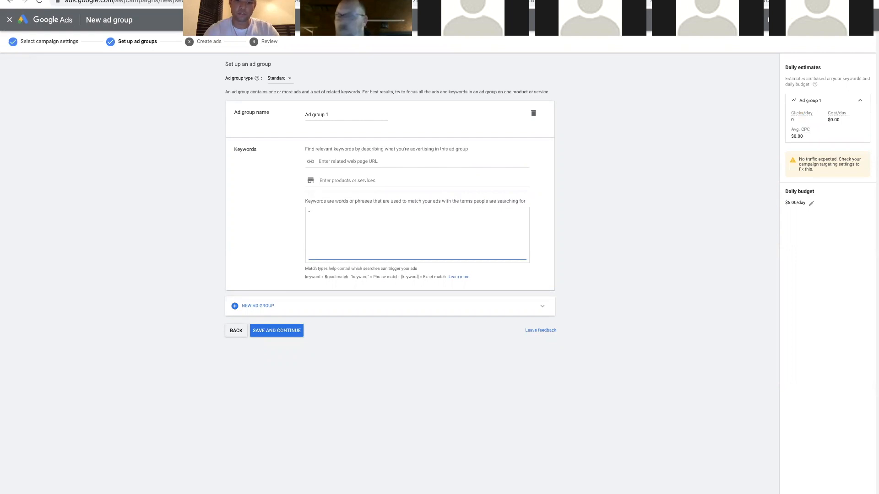
text(loans")
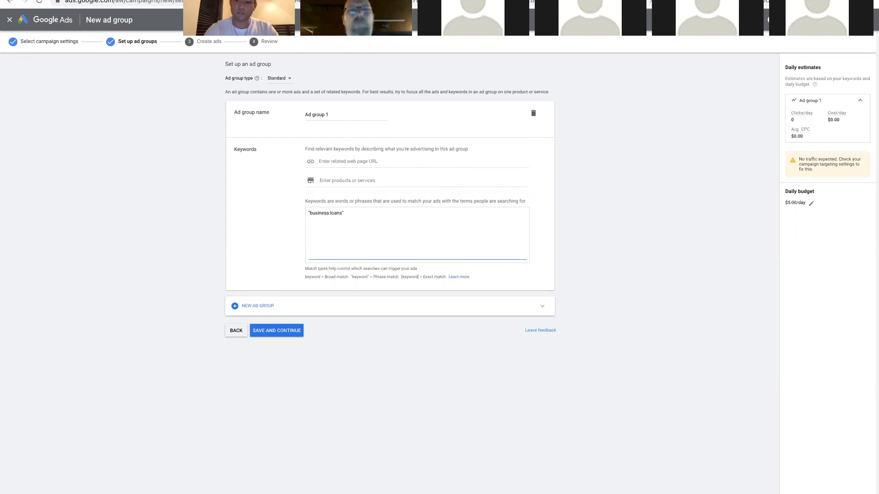
key(Return)
text("small B)
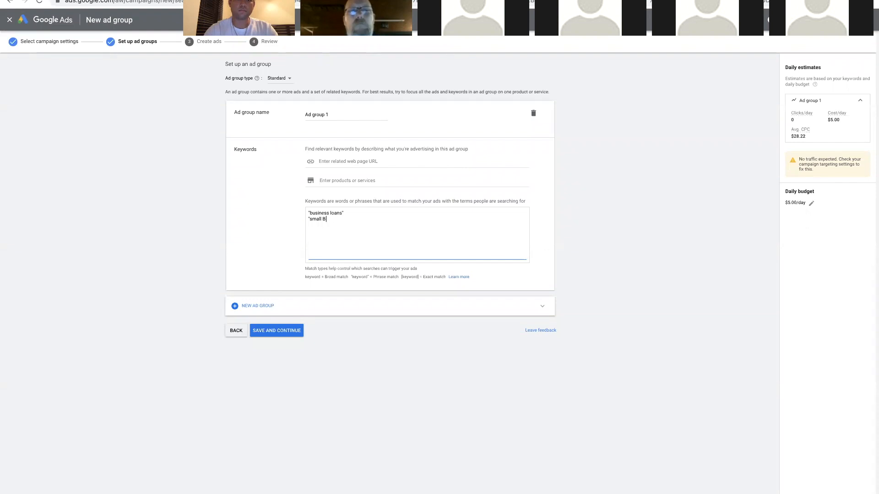
text(usineness loans)
Step: Add the phrase-match keywords "business funding" and "small business funding", and start an unquoted line with "business"
text("business )
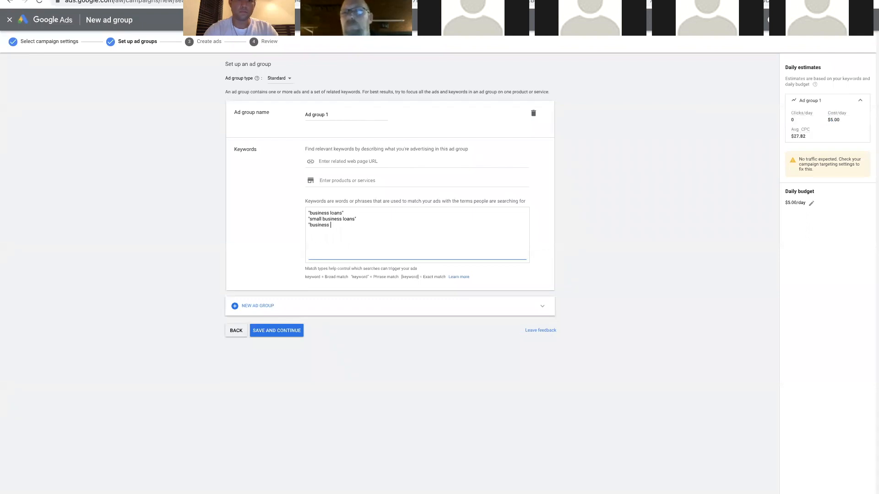
text(funding)
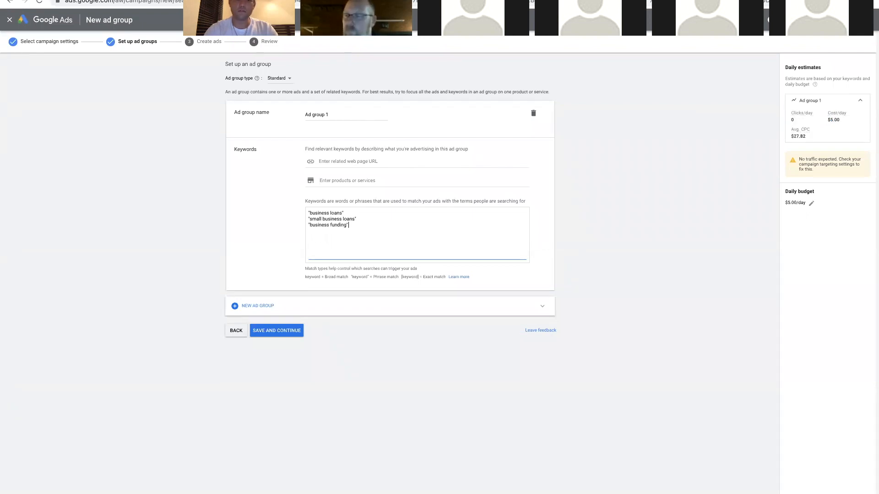
text("small business funding)
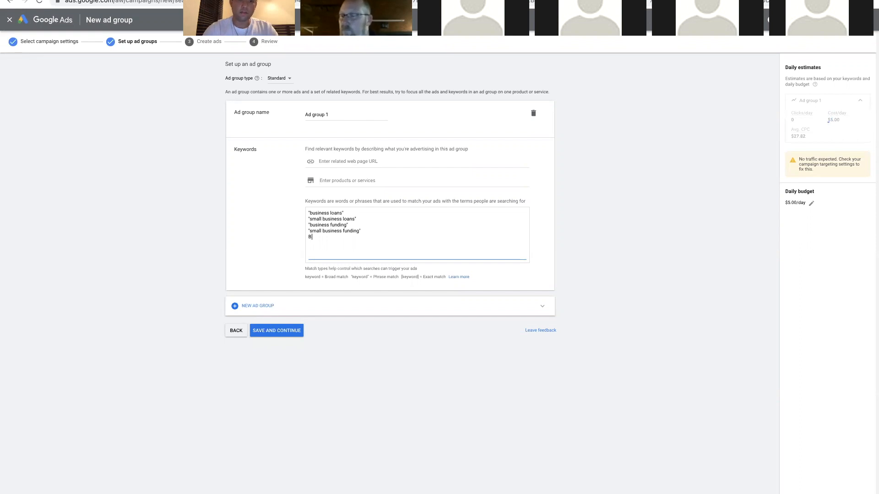
text(ness)
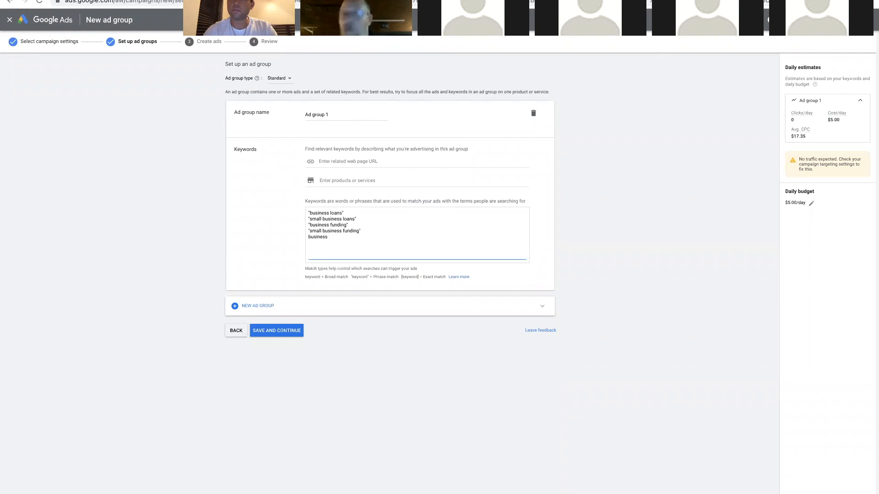
mouse_move(179, 16)
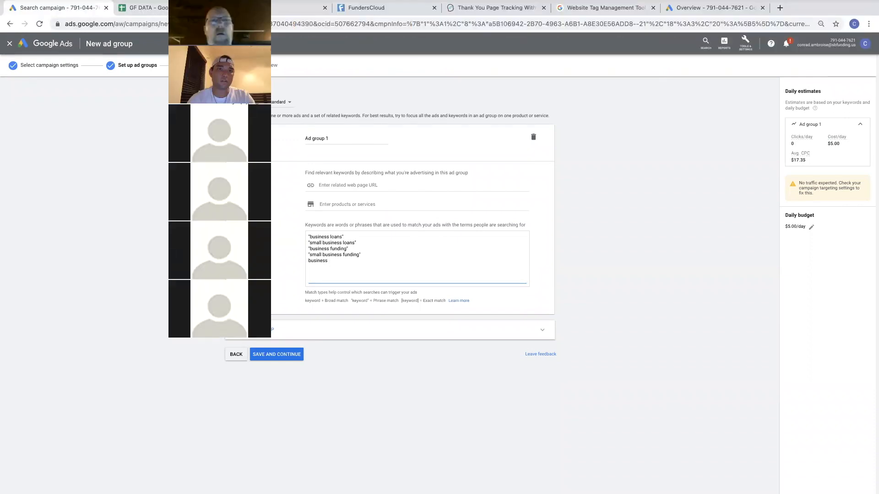
click(97, 240)
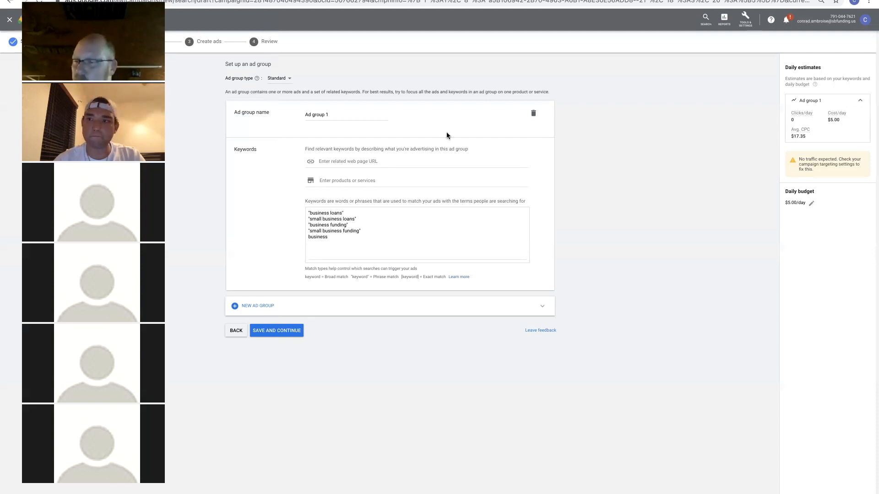
key(ctrl+Up)
click(490, 146)
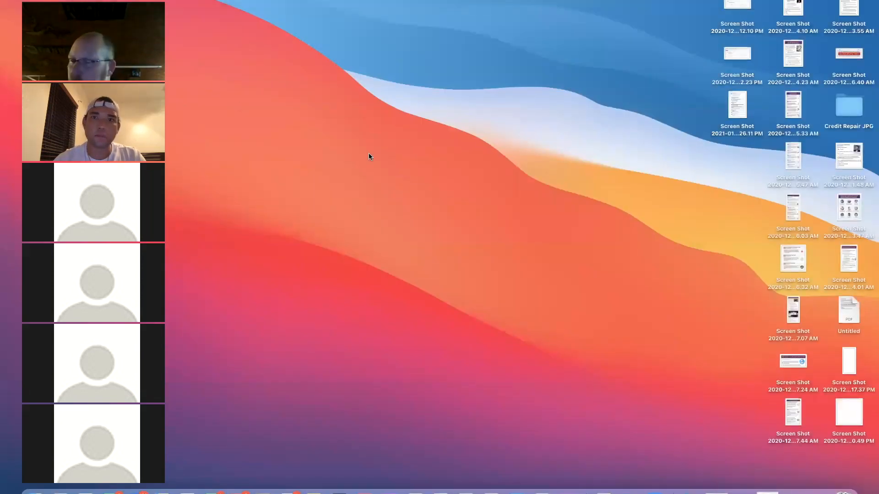
key(ctrl+Up)
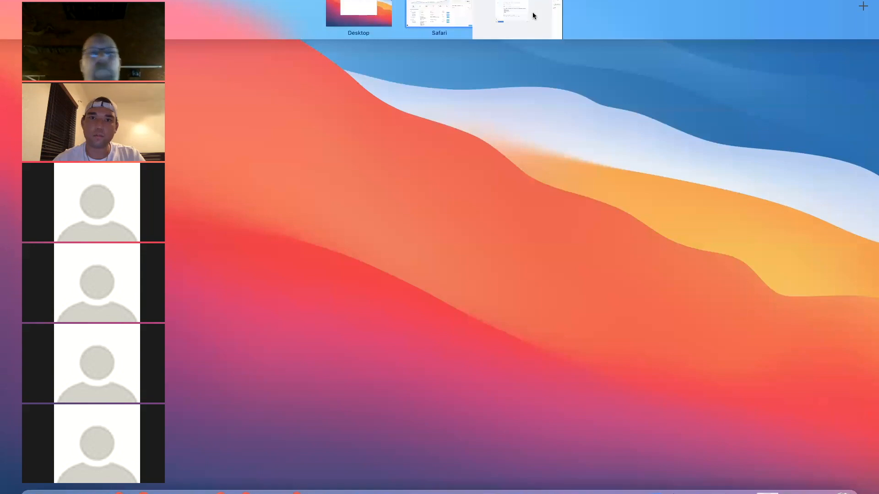
click(533, 15)
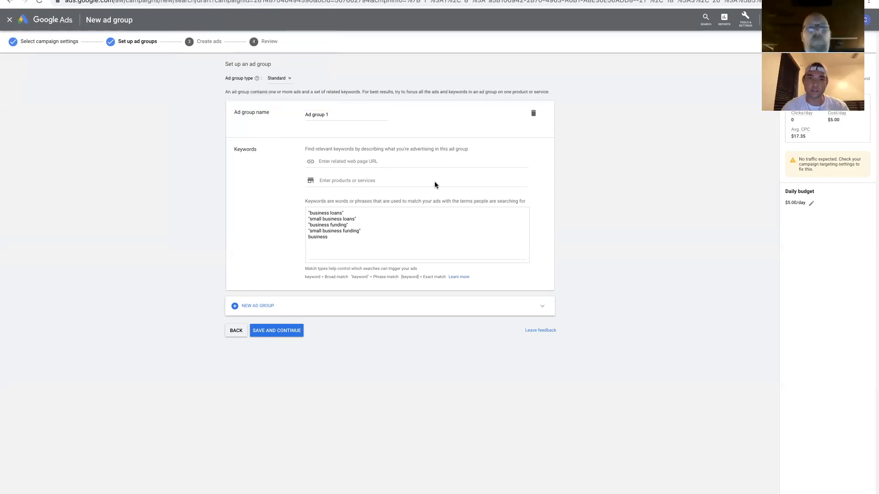
Step: Complete the unquoted line as the broad-match keyword business loans and add small business loans below it
click(338, 242)
text(loan)
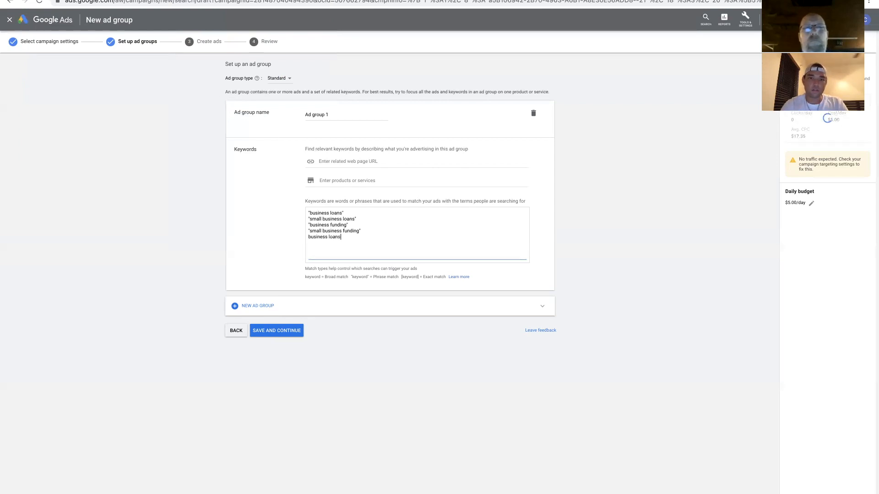
text(small business loans)
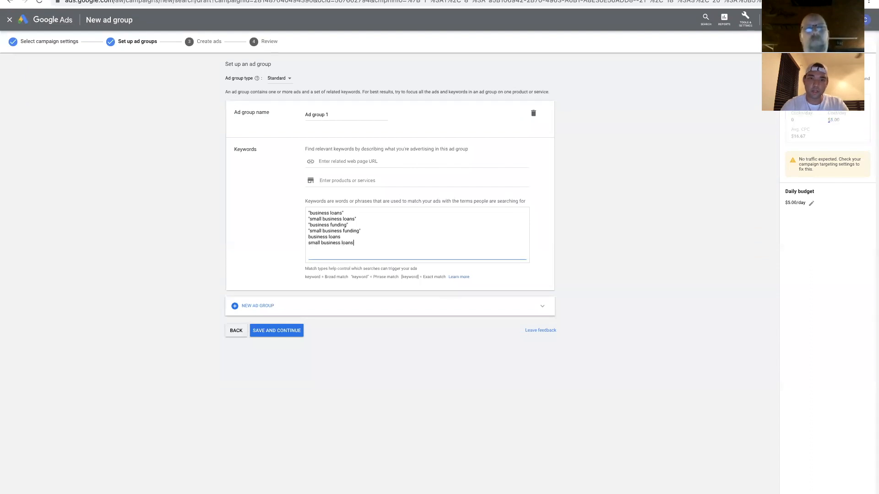
Step: Add the broad-match keywords business funding and small business funding at the end of the keyword list
text(business)
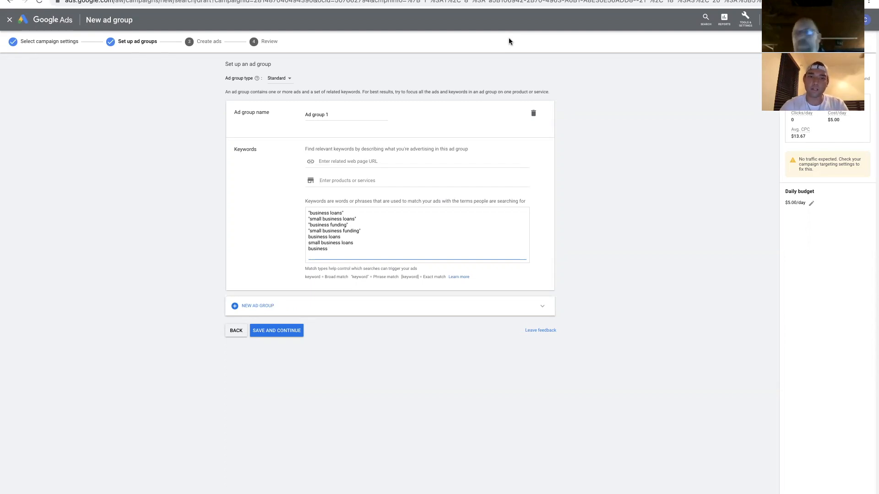
text(funding)
key(Return)
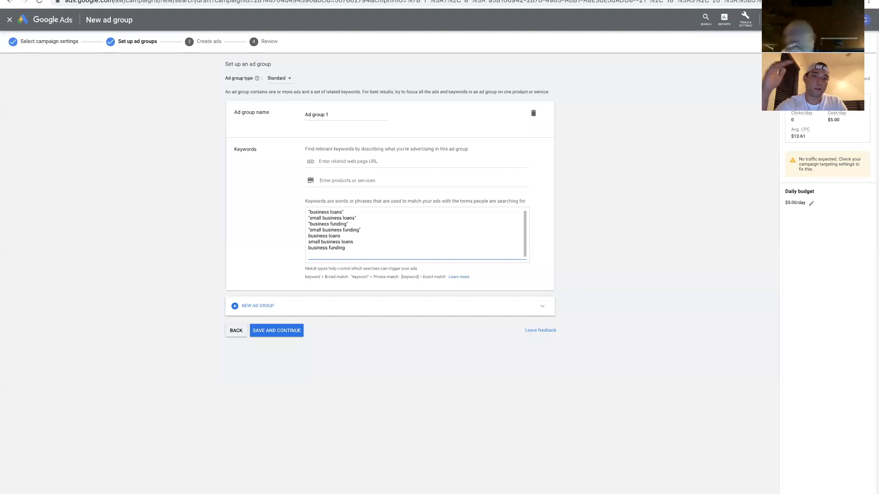
text(small)
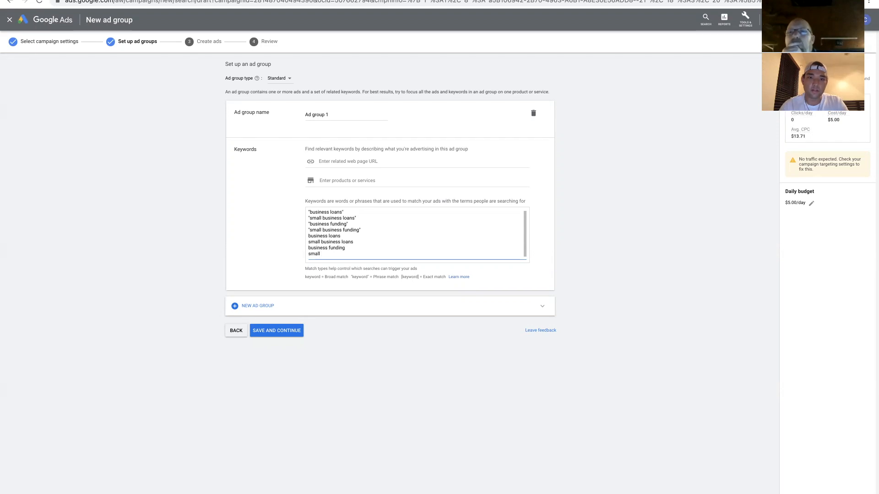
text(business )
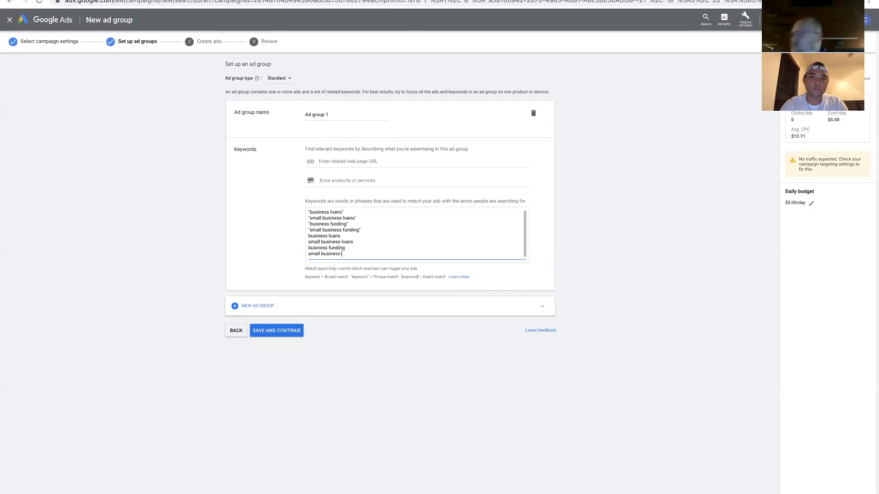
text(funs)
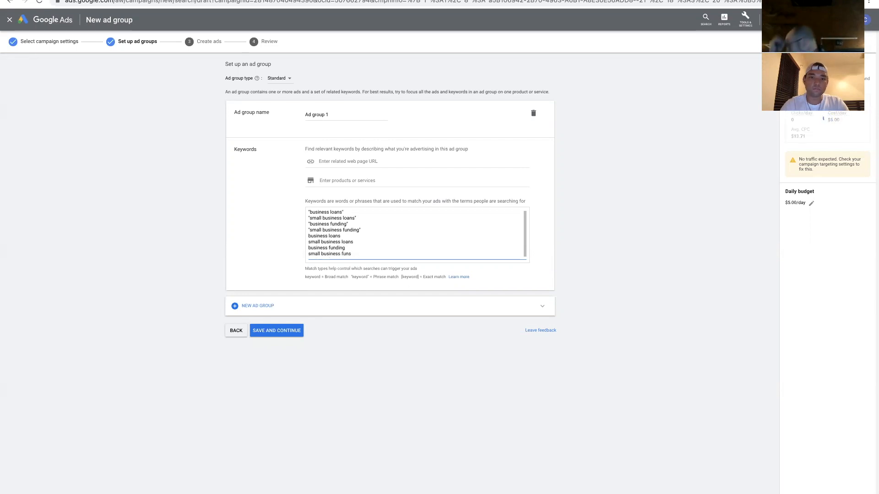
key(BackSpace)
text(ding)
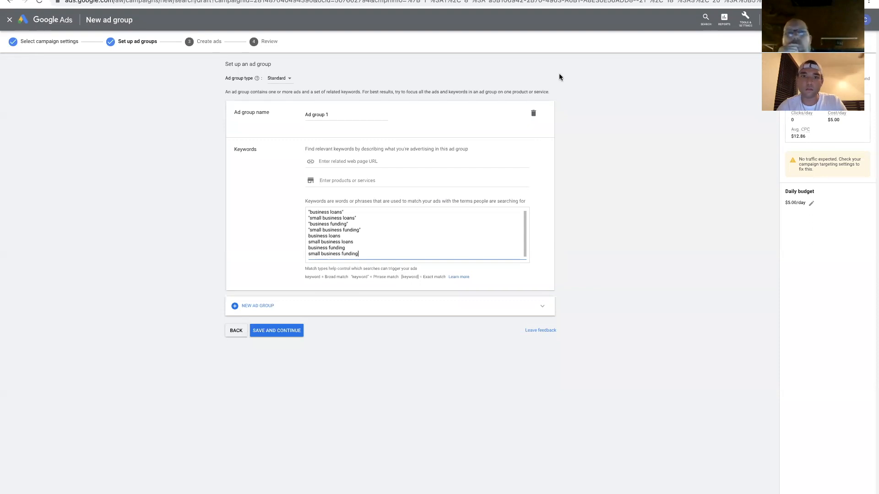
Step: Save the ad group, continue to ad creation and activate the Final URL field of the responsive search ad
scroll(467, 254, down, 1)
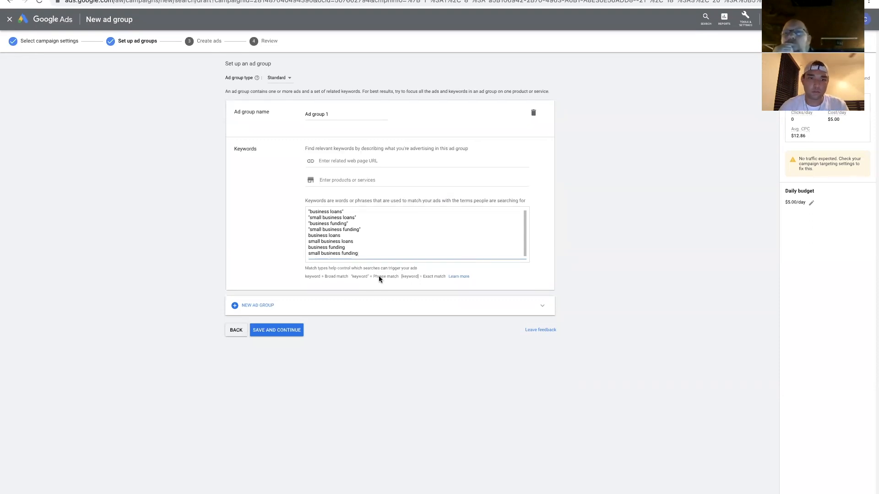
scroll(407, 258, down, 1)
scroll(408, 259, up, 1)
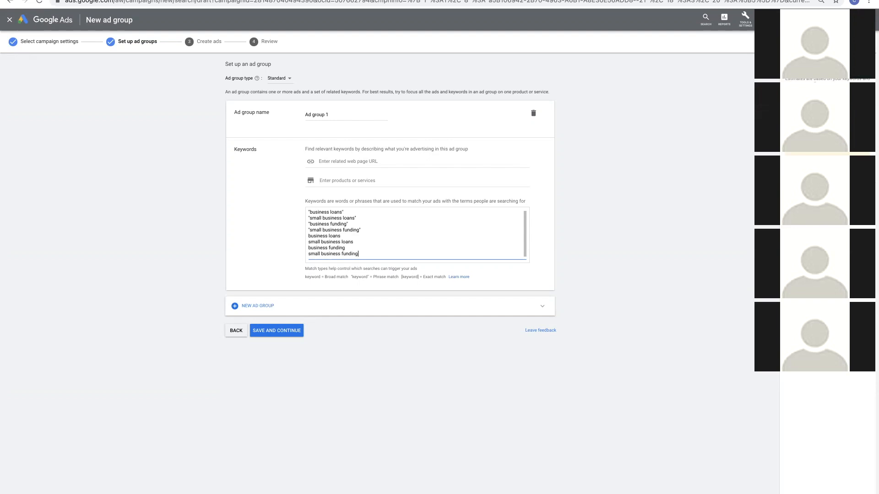
click(618, 128)
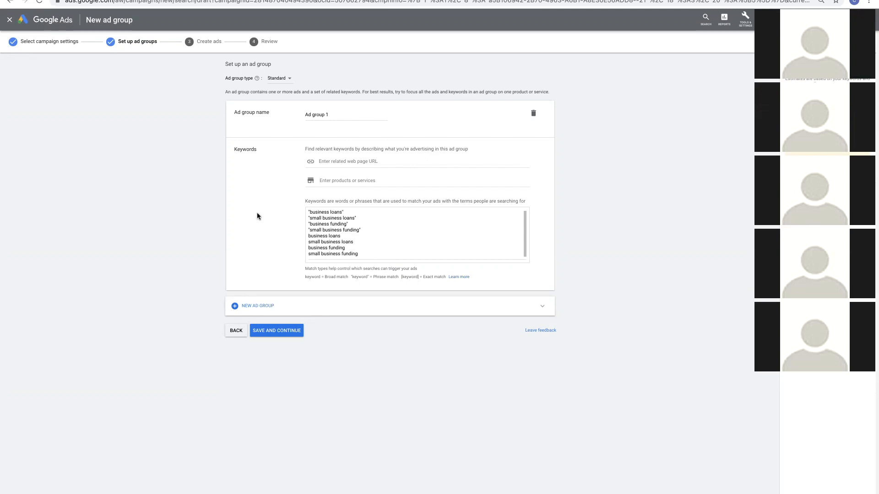
click(272, 331)
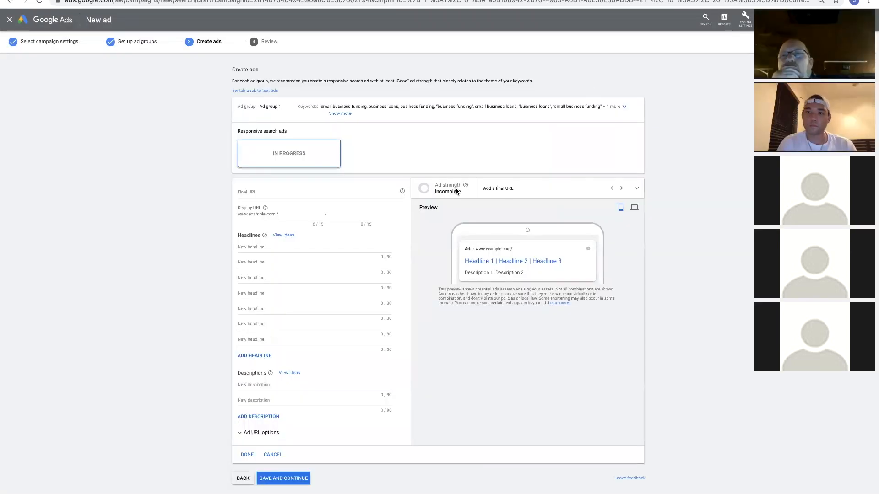
click(259, 191)
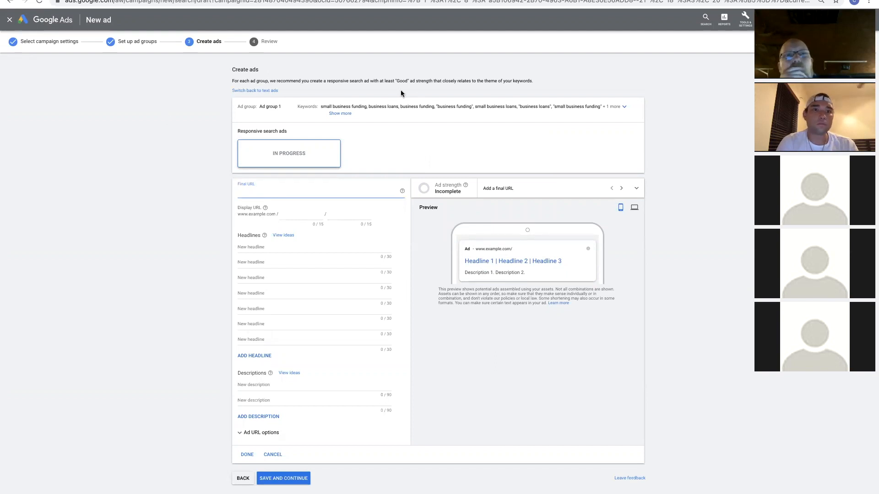
click(279, 113)
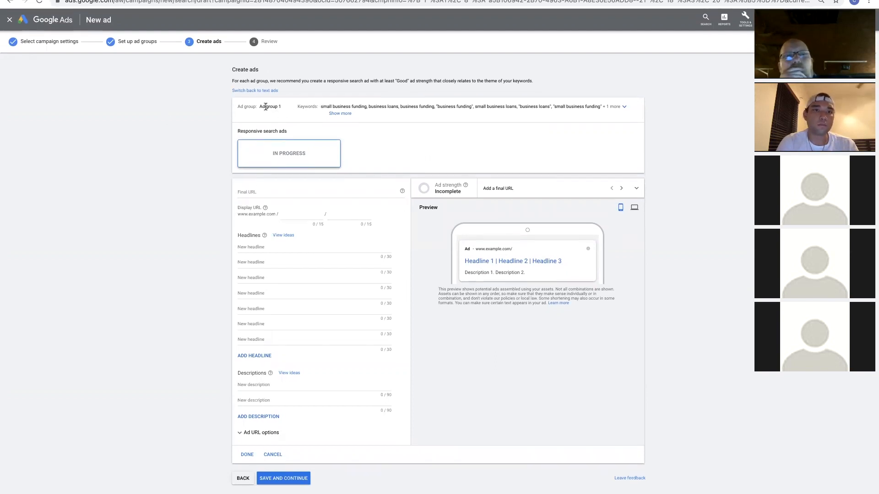
click(251, 193)
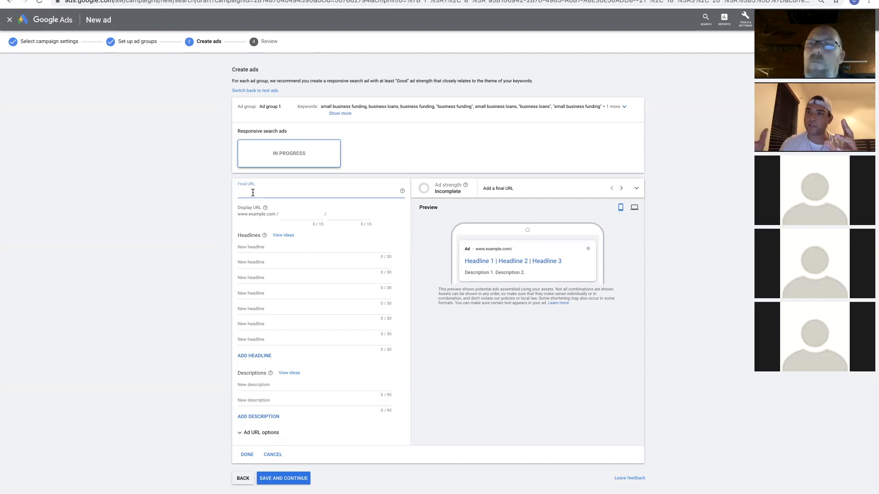
Step: Switch to Safari and open the sbloans.us website in a new browser tab
key(ctrl+Up)
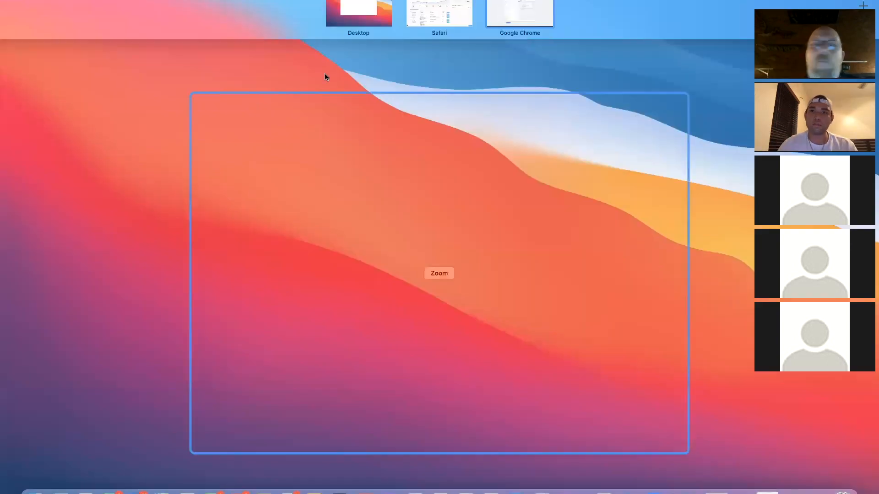
click(448, 4)
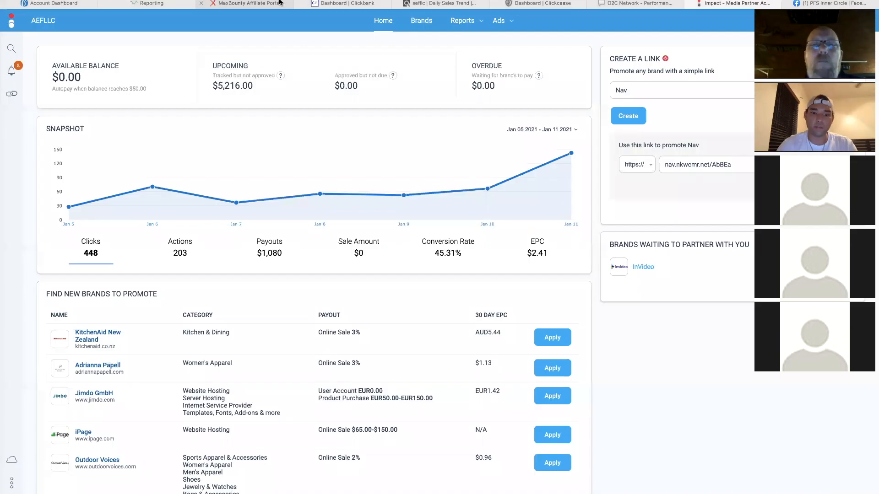
key(super+t)
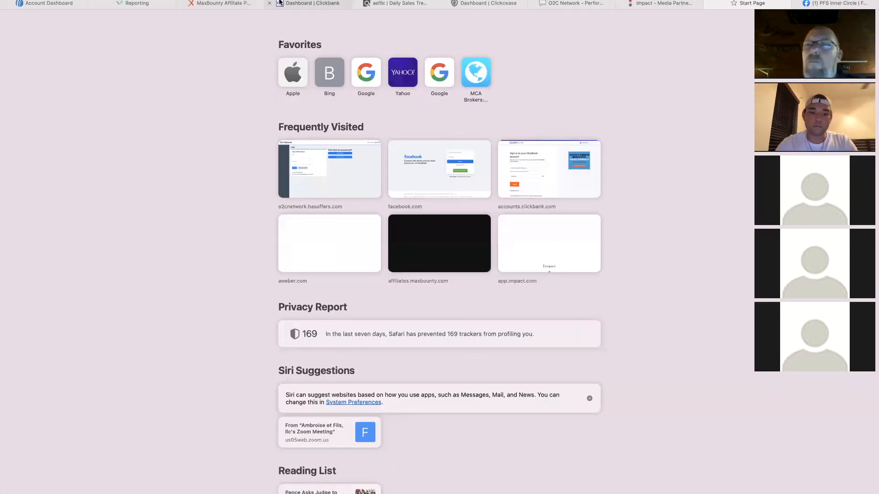
text(sbloans)
key(Escape)
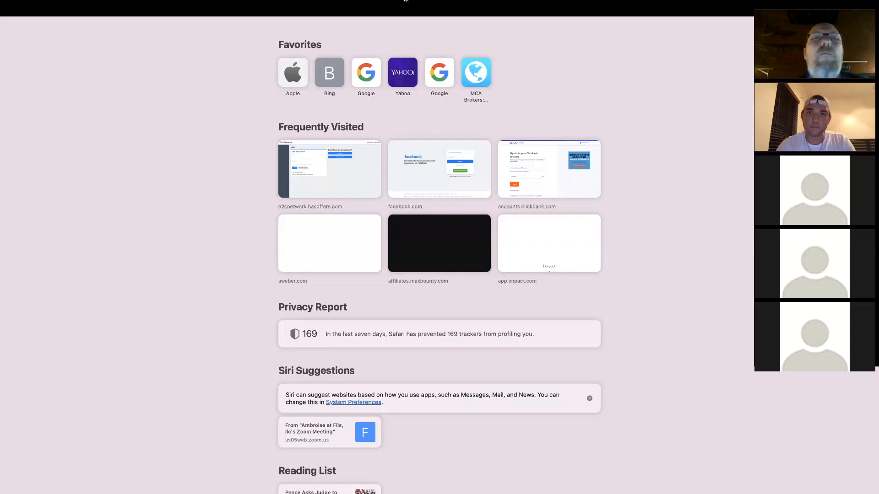
key(super+bracketleft)
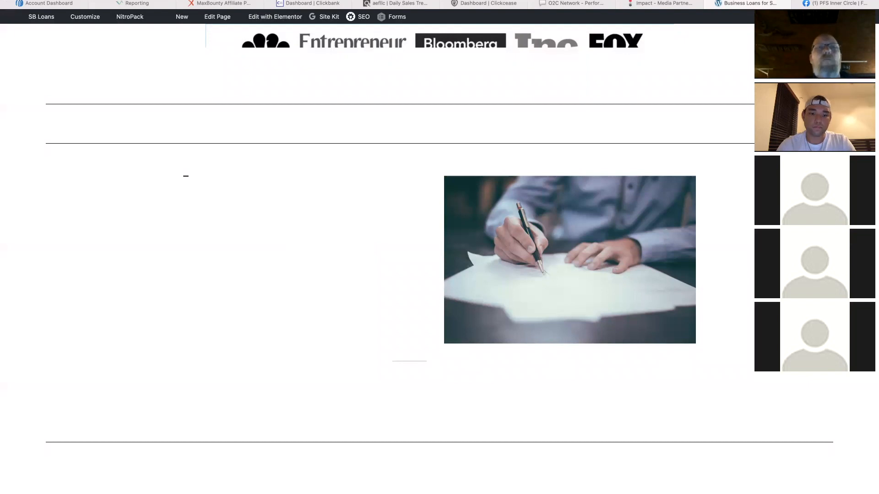
Step: Go to the site's WordPress admin area at sbloans.us/wp-admin
key(super+l)
text(sbloans.us)
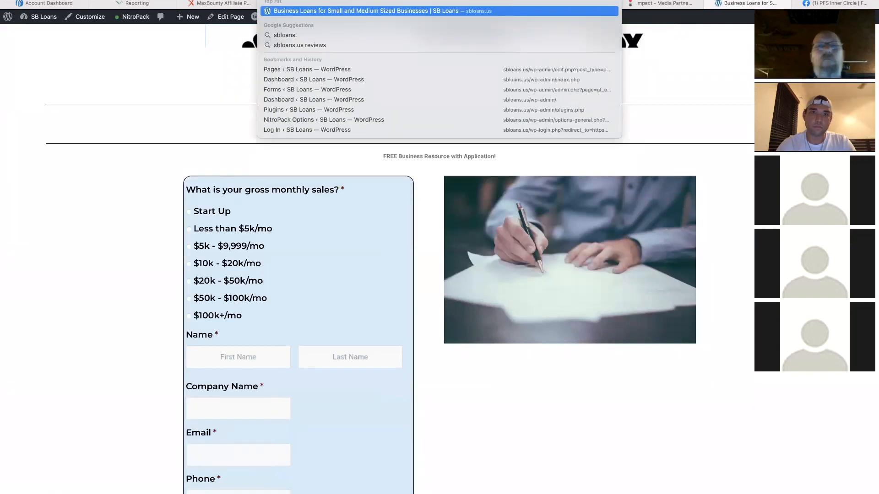
text(/wp-admin)
key(Return)
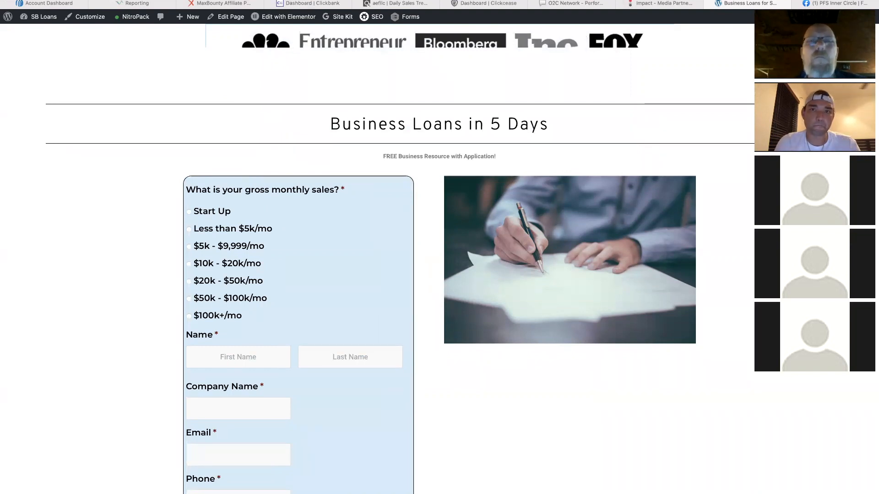
Step: Return to the WordPress dashboard and look through the site's list of published pages
mouse_move(270, 25)
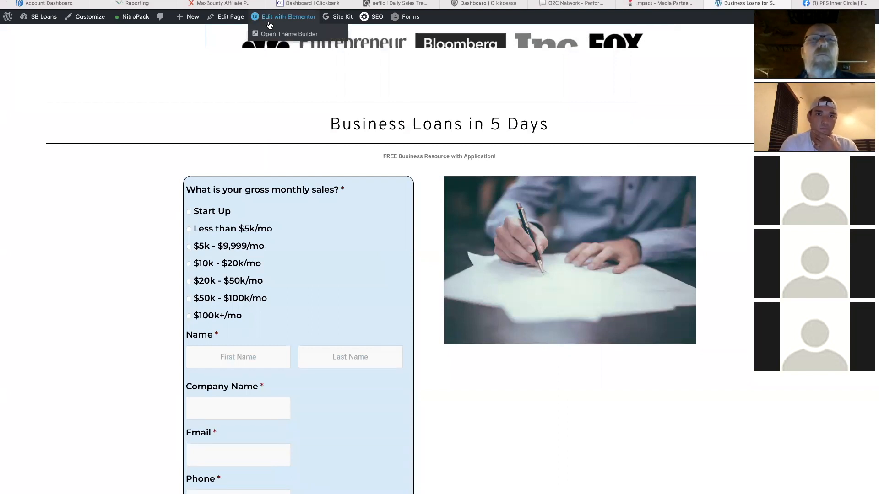
key(alt+Left)
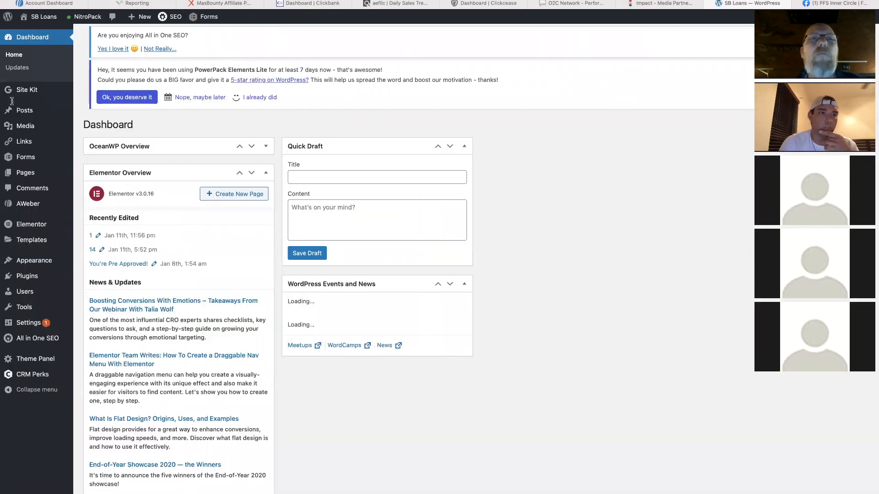
mouse_move(58, 174)
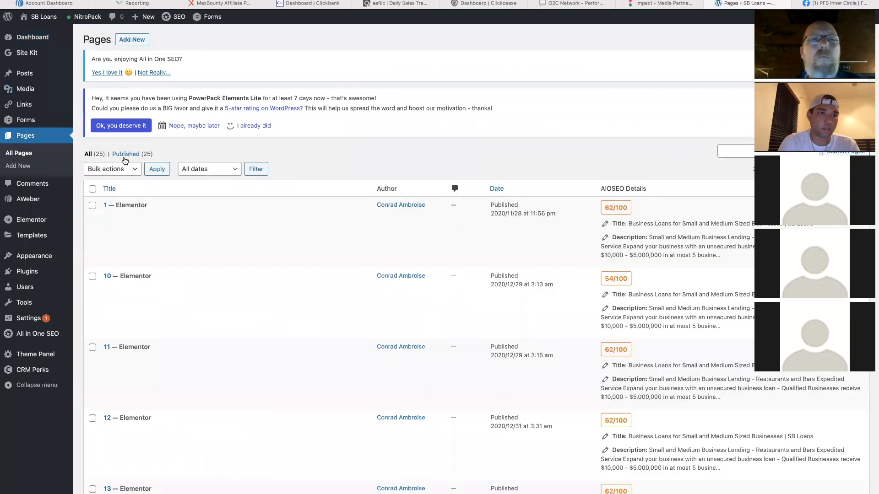
scroll(301, 244, down, 2)
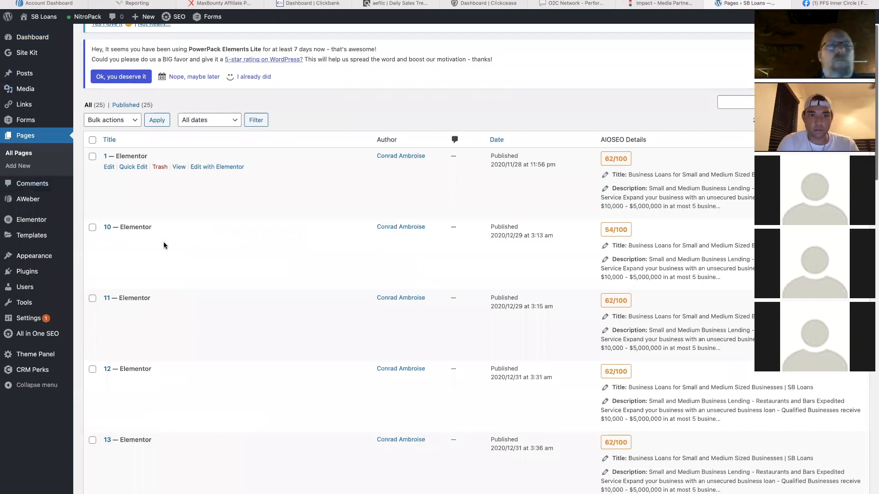
scroll(164, 246, down, 1)
scroll(164, 245, down, 15)
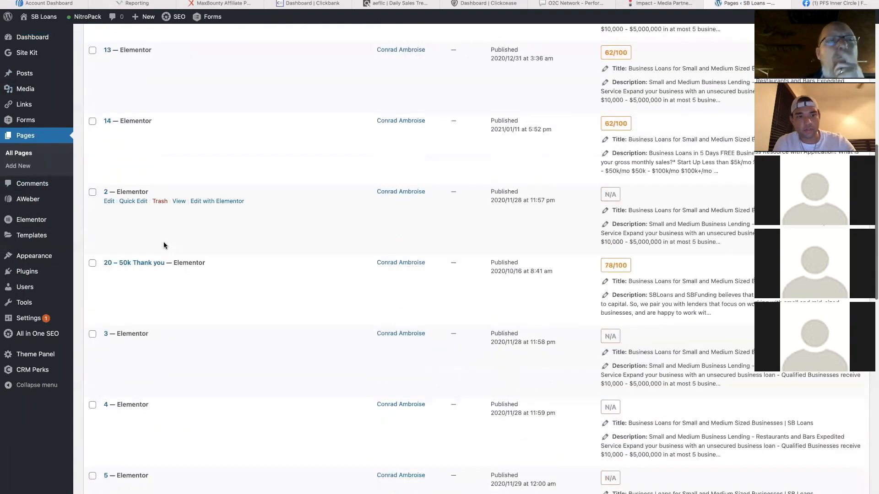
scroll(163, 243, up, 1)
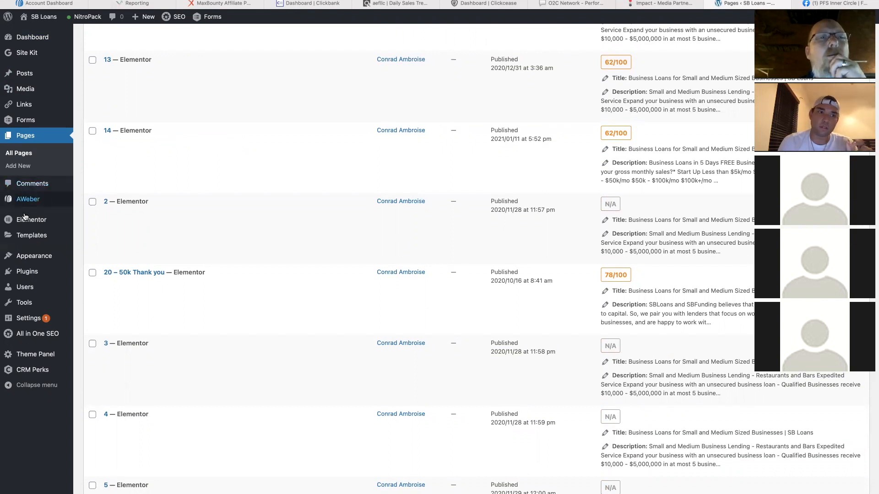
Step: Open the site's Forms list and look through the landing page forms with their entries and views
mouse_move(28, 122)
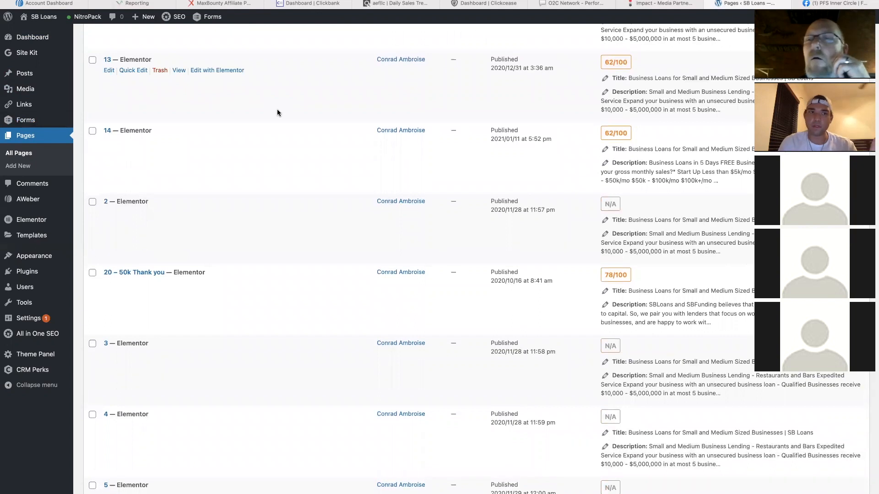
click(28, 124)
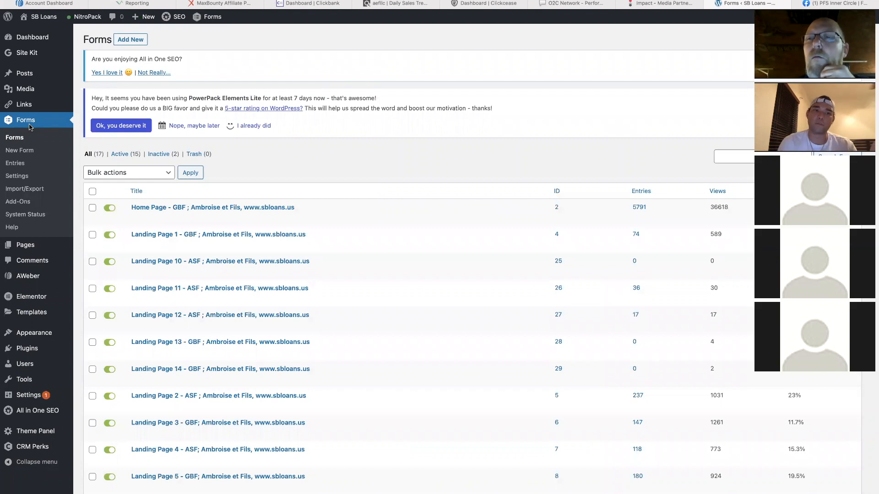
scroll(205, 298, down, 5)
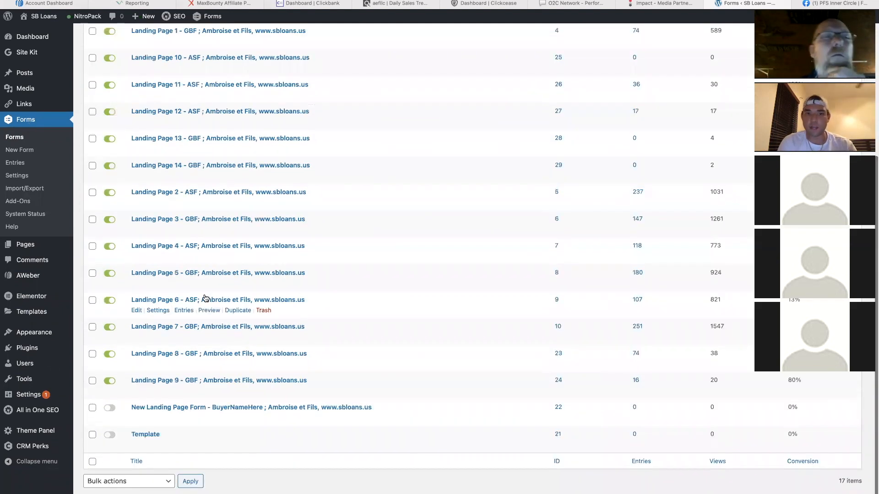
scroll(205, 299, up, 3)
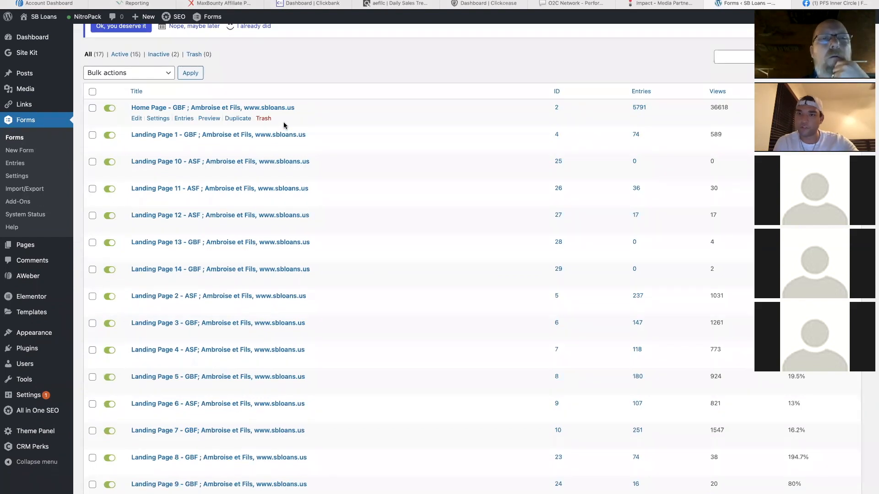
scroll(284, 125, up, 1)
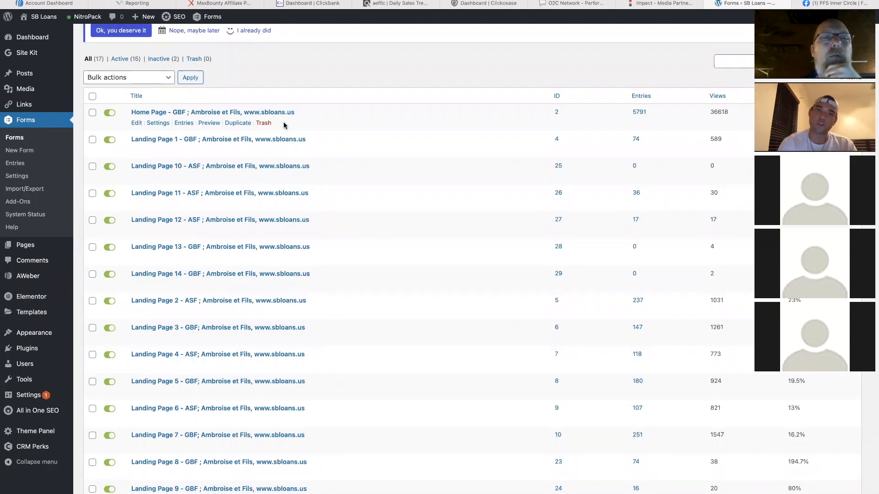
key(ctrl+Up)
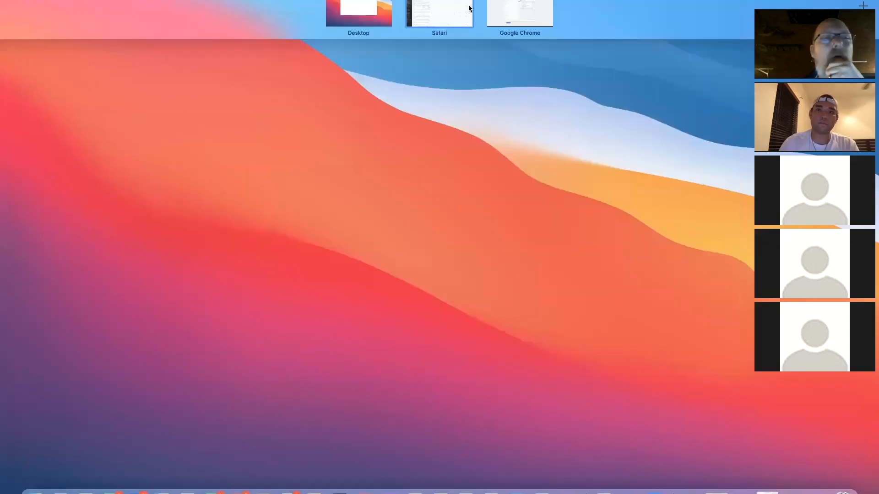
click(499, 10)
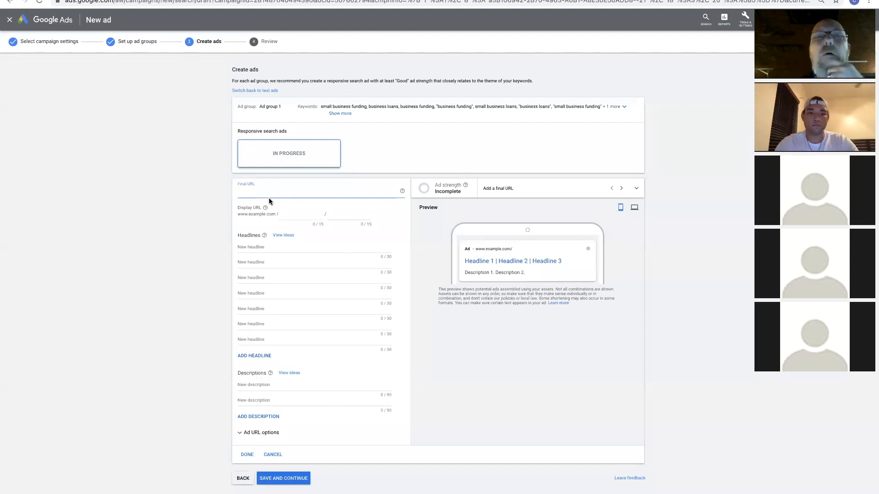
text(https://www.sbloans.u)
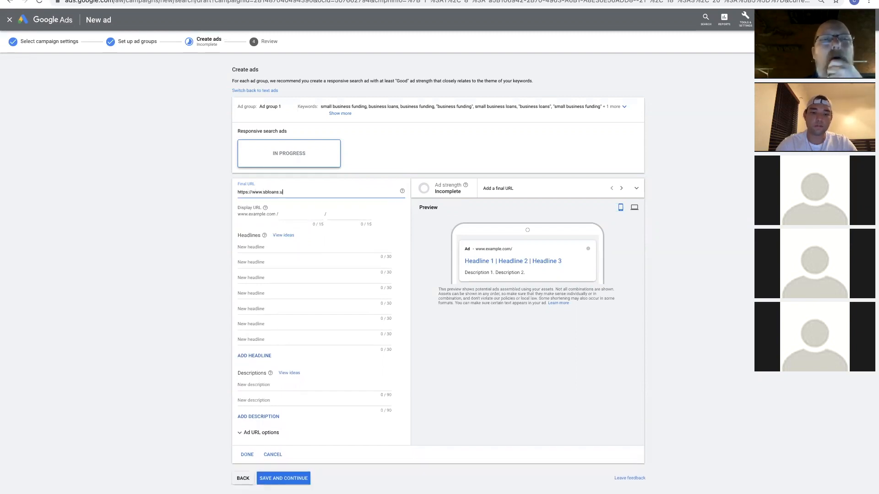
text(s/18)
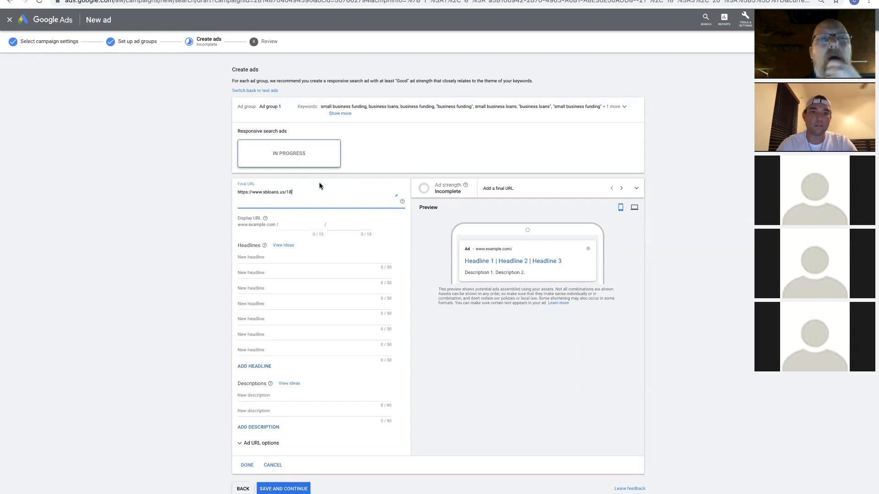
click(258, 254)
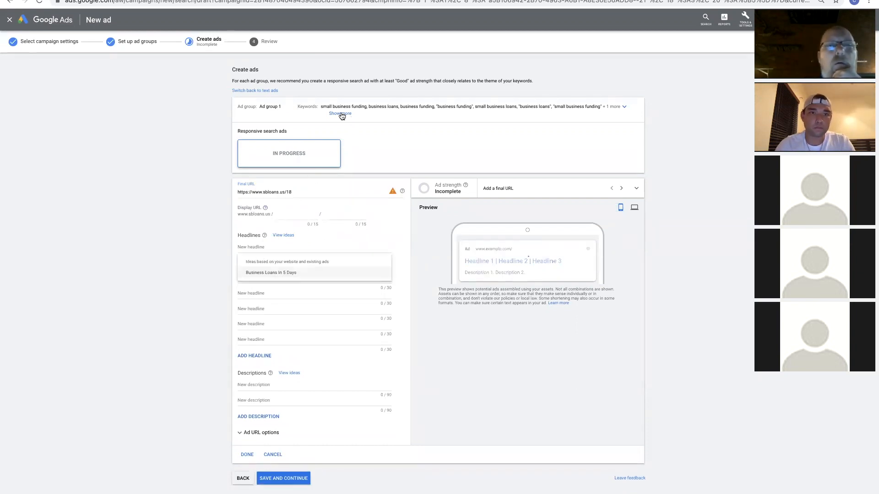
Step: Switch the ad creation back to text ads and discard the responsive search ad entries
click(257, 92)
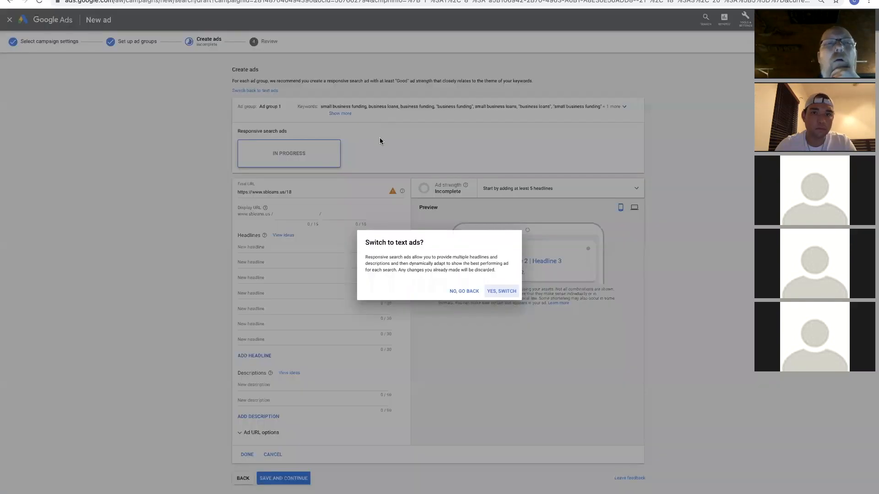
click(500, 294)
click(272, 128)
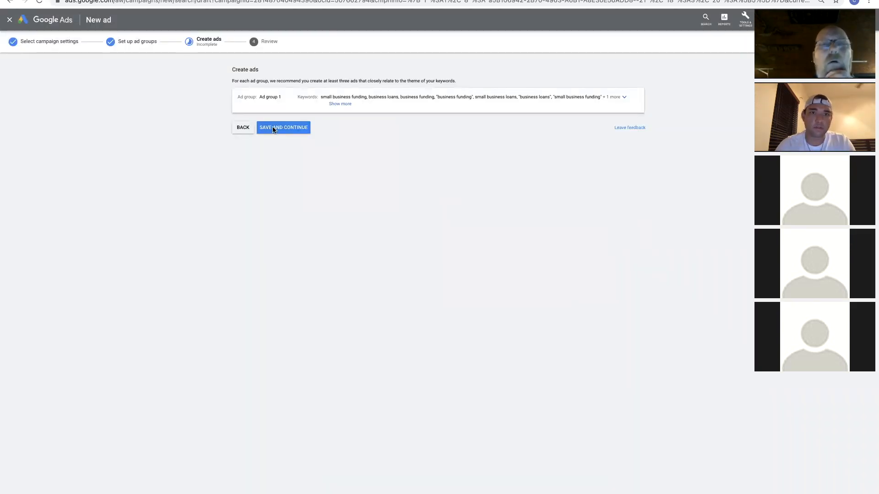
click(254, 194)
text(ht)
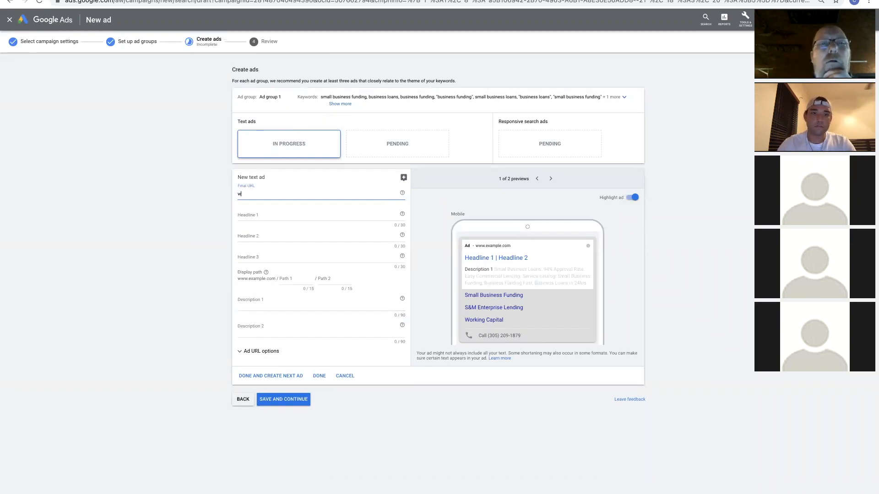
text(tps://www)
text(sbloans.us/18)
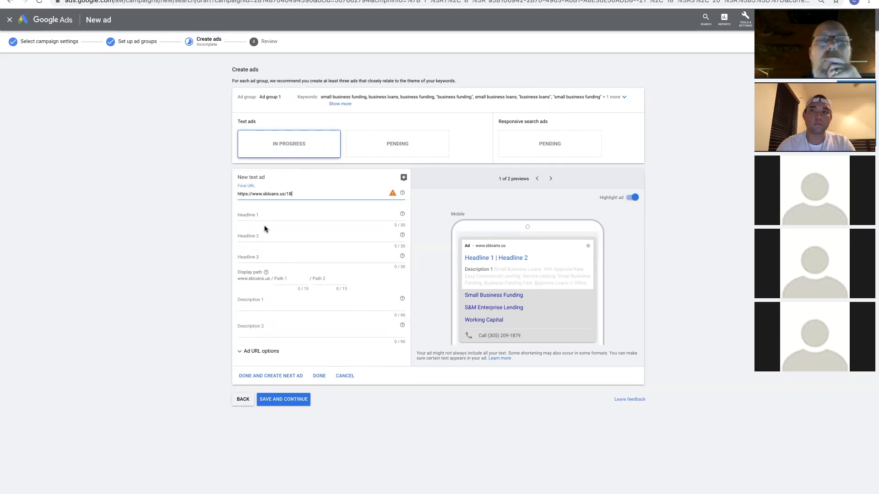
Step: Look at the account's All campaigns overview in the other window and return to the new text ad
key(ctrl+Up)
click(526, 11)
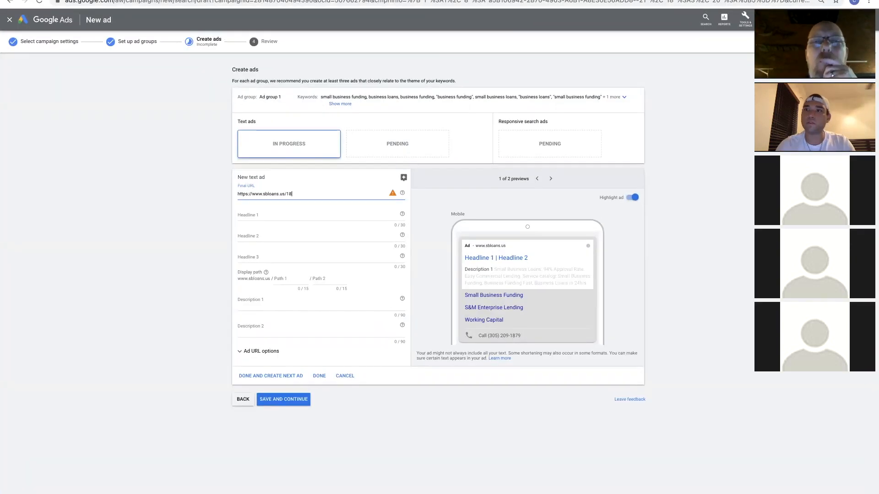
key(ctrl+Right)
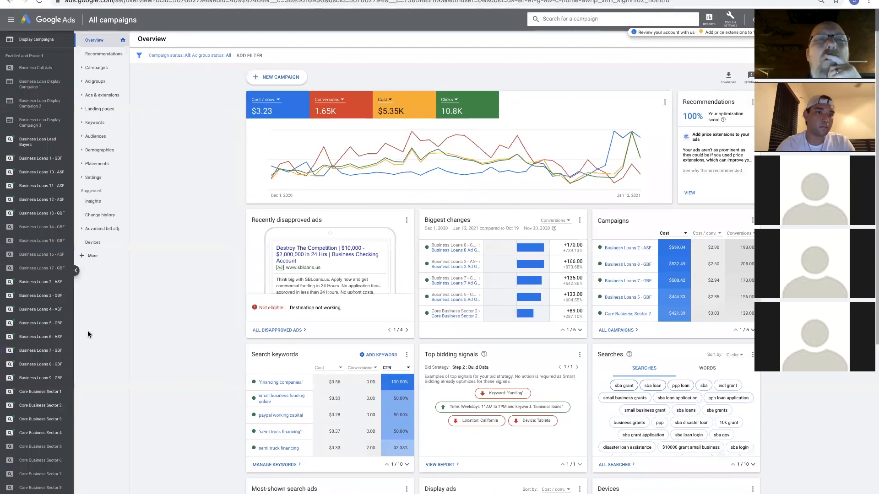
key(ctrl+Left)
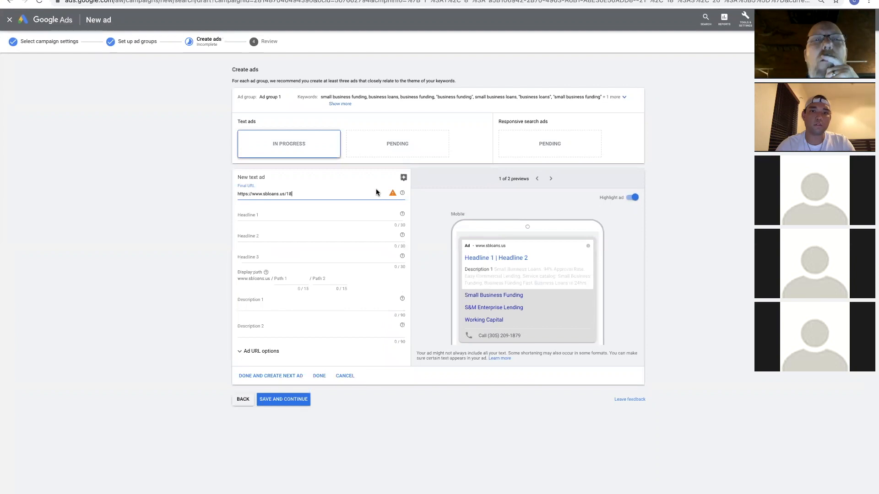
Step: Check the text ad's desktop preview and return to the mobile preview
click(262, 214)
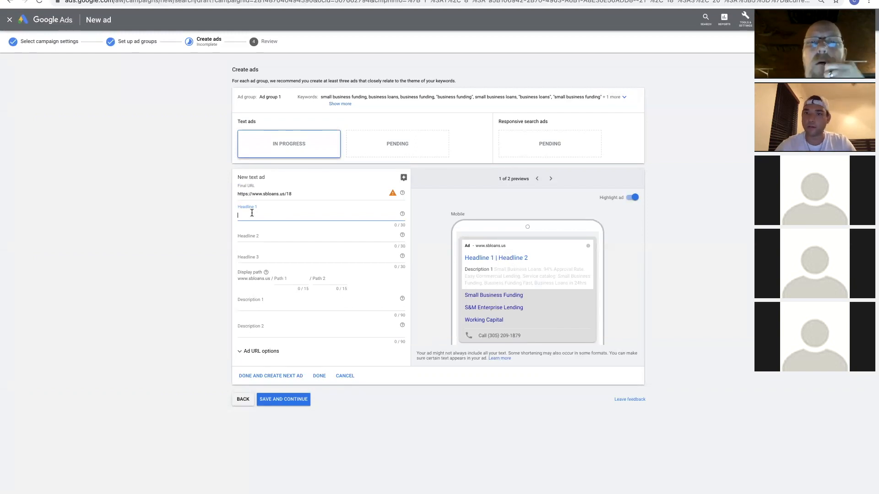
click(551, 179)
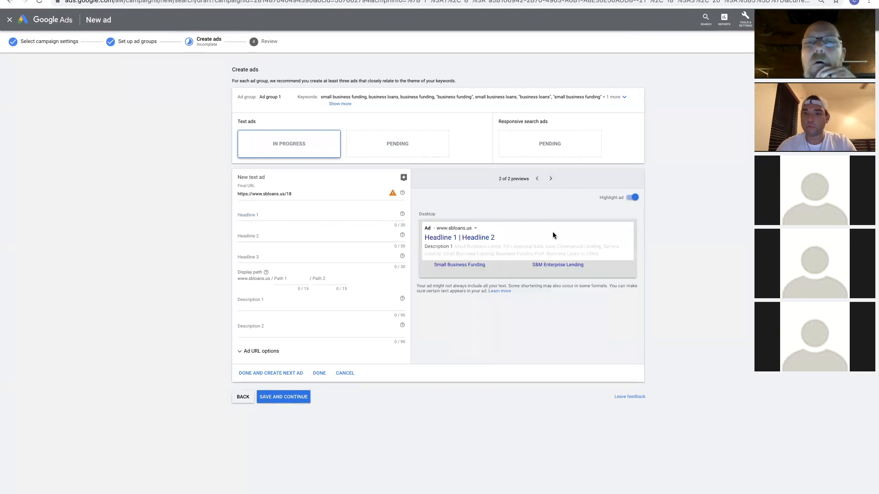
click(536, 179)
Step: Set Headline 1 of the text ad to "Small Business Loans in 5 Days"
click(258, 210)
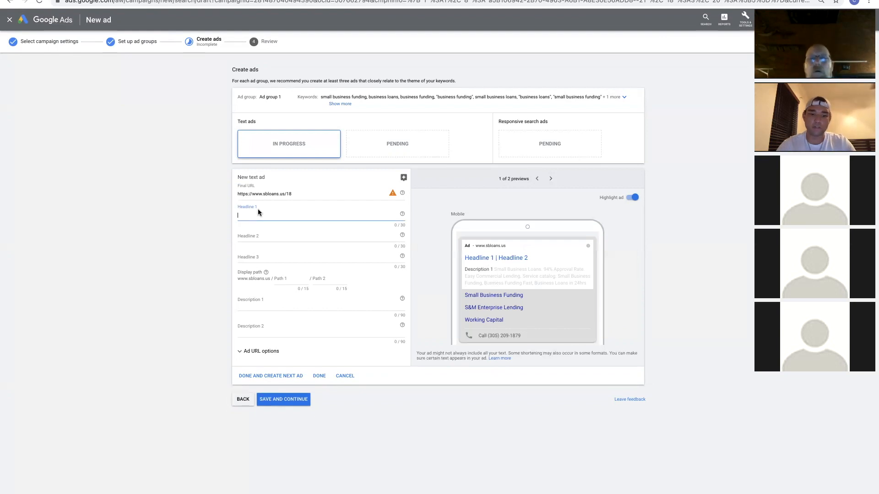
text(Small)
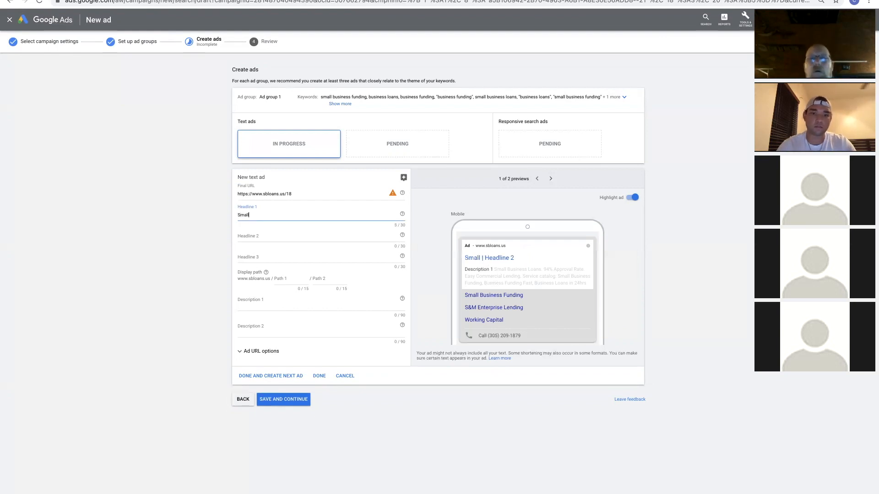
text( Business Loans)
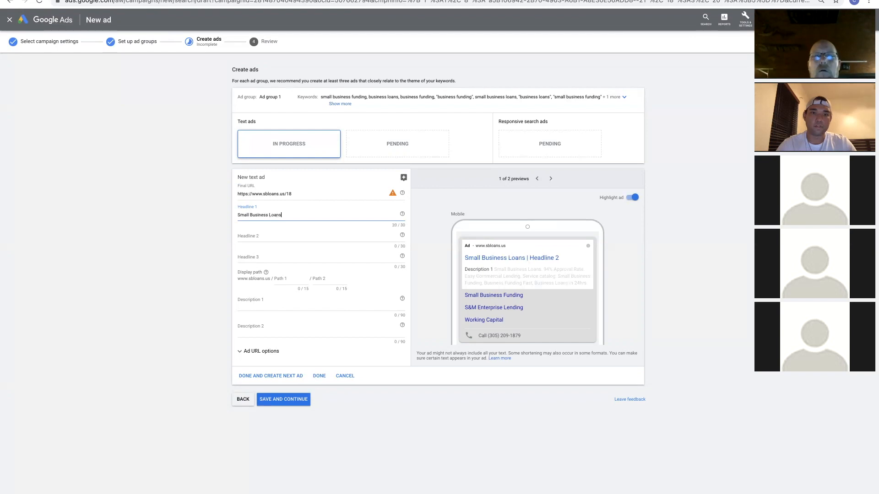
text( in 5 day)
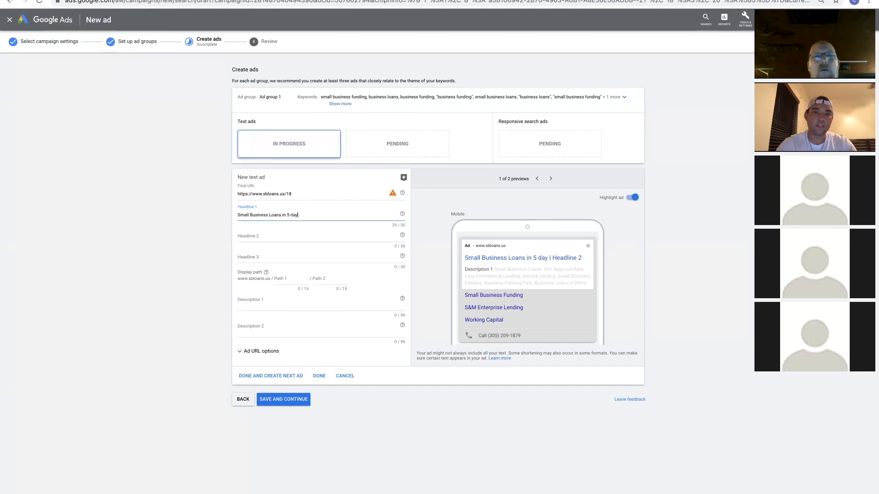
key(BackSpace)
key(BackSpace)
key(BackSpace)
text(Days)
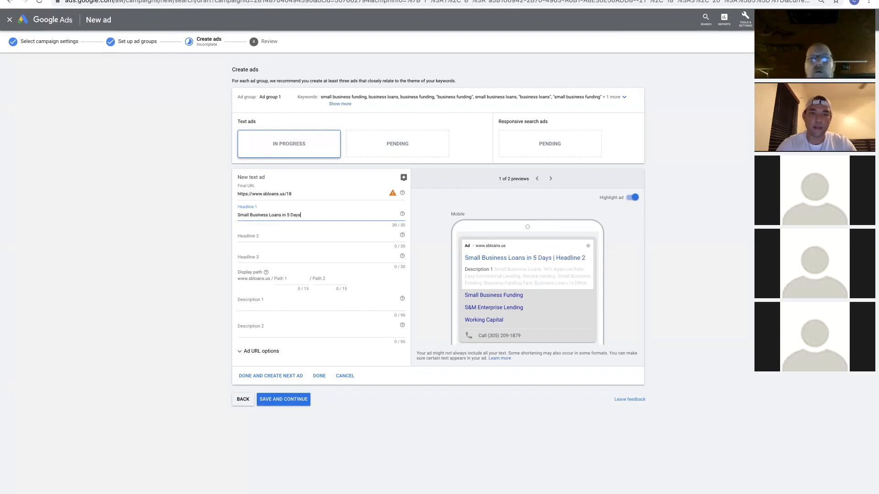
Step: Enter "$10,000 to $50,000" as Headline 2 of the text ad
click(258, 237)
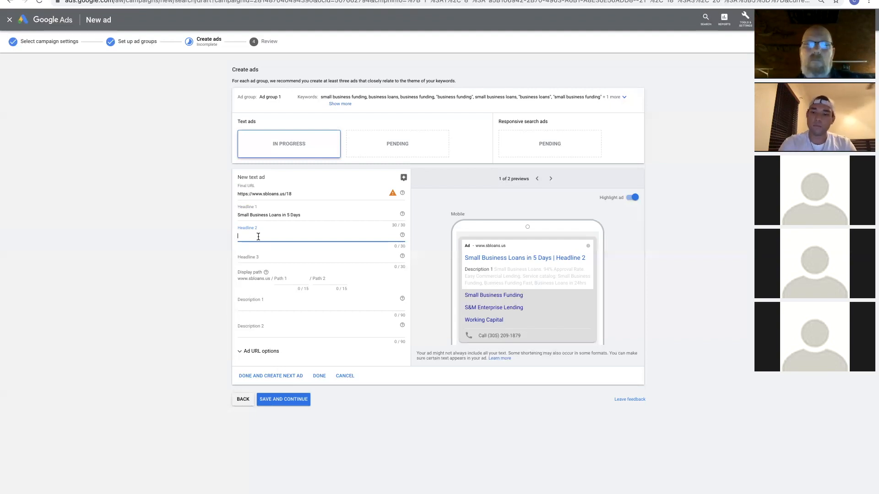
text($10)
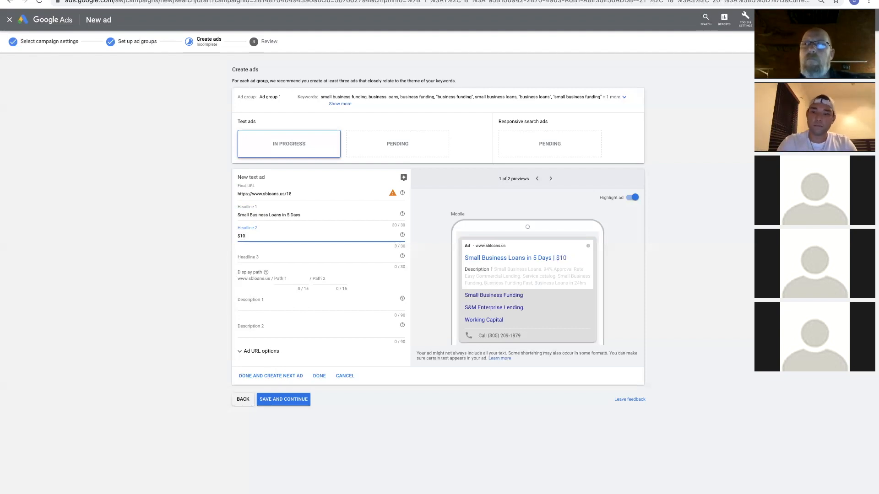
text(,000)
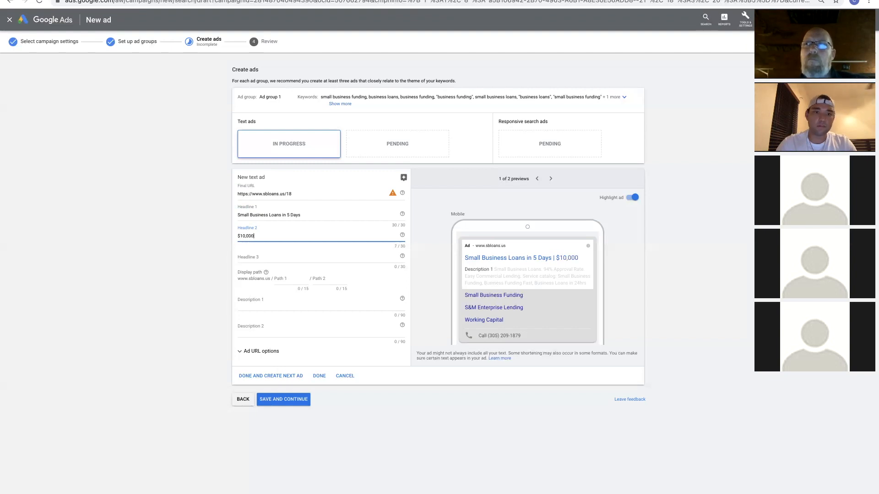
text( to)
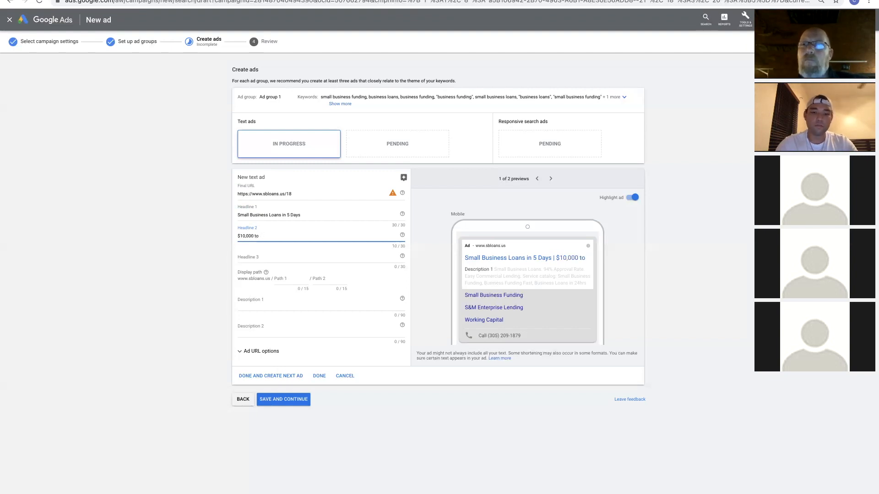
text( $50,000)
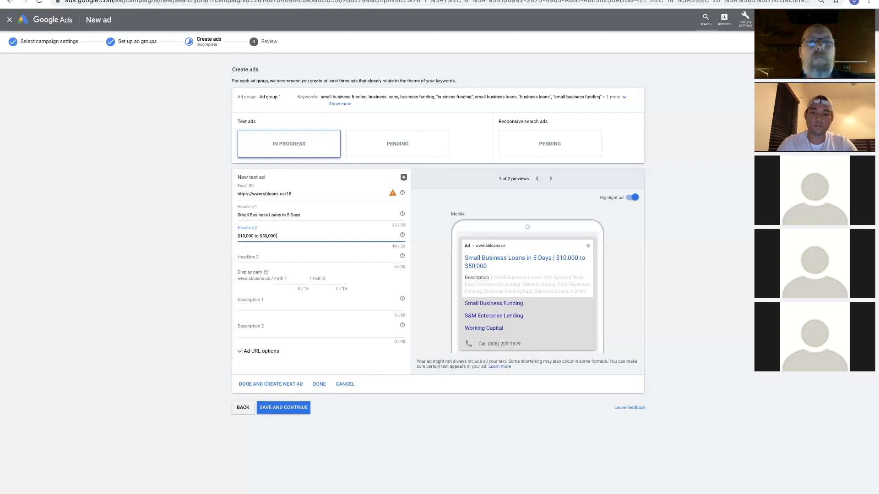
Step: Extend Headline 2 of the text ad to read "Get $10,000 to $50,000"
click(238, 236)
text(Get )
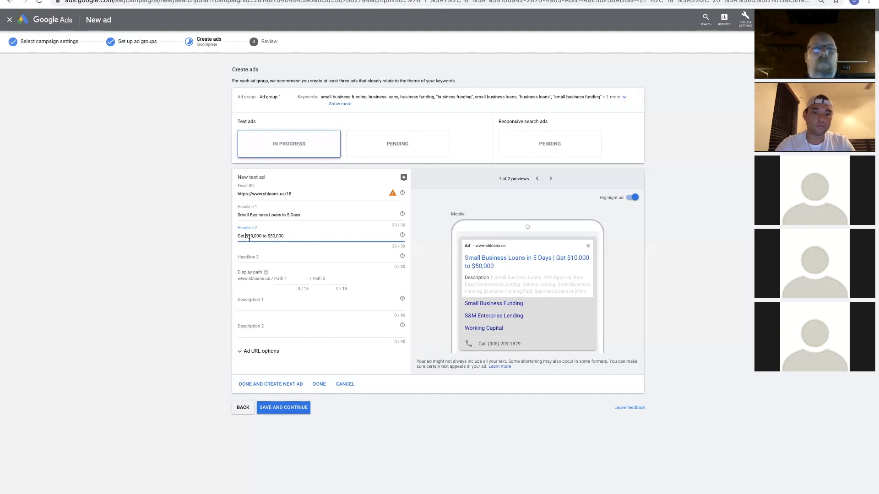
text(Approved)
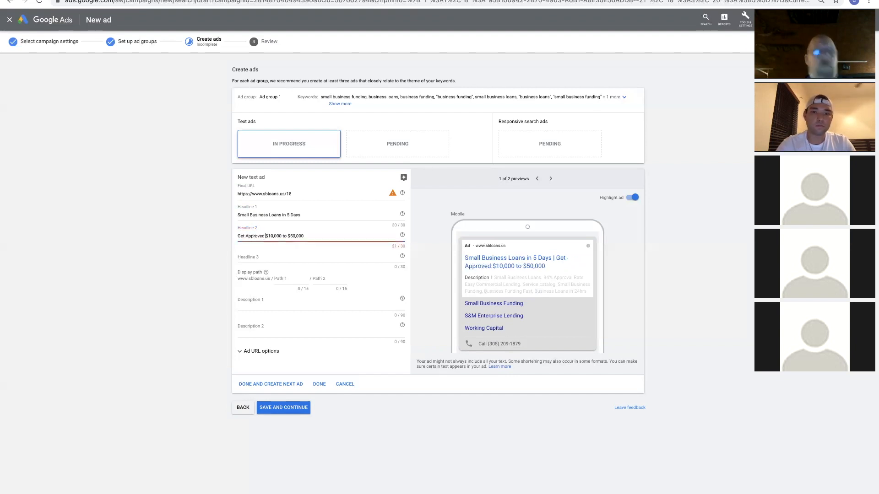
key(BackSpace)
key(BackSpace)
key(BackSpace)
key(BackSpace)
key(BackSpace)
key(BackSpace)
click(303, 231)
Step: Set Headline 3 to "Apply Today to Learn More" and check the warning on the final URL
click(255, 258)
text(Apply Today to Learn More)
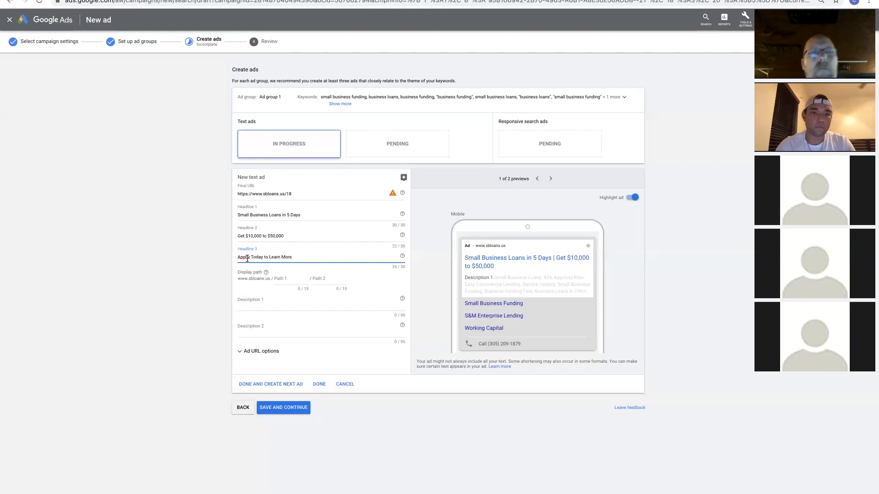
click(392, 194)
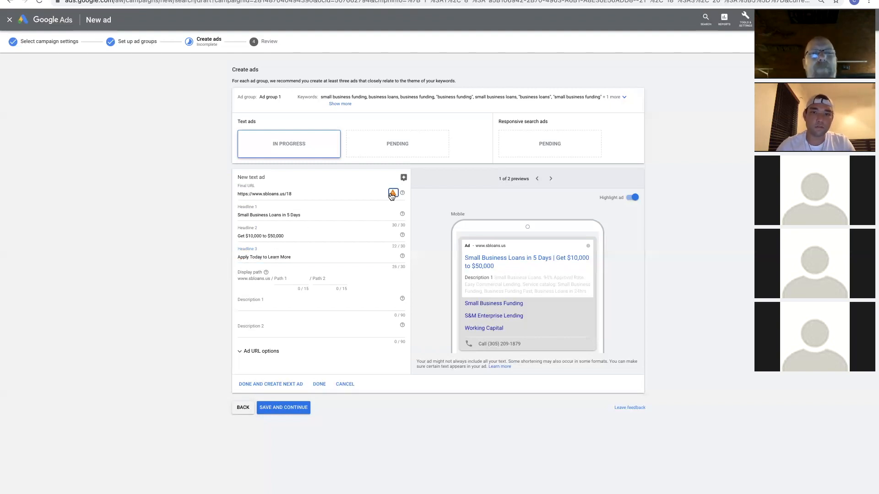
click(328, 193)
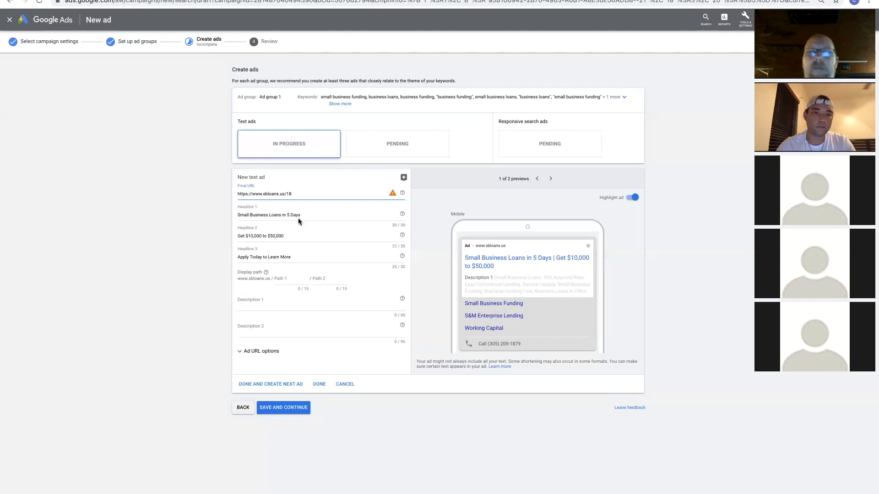
Step: Enter "Specialty loans tailored for your business. 94% approval rate." as Description 1 of the text ad
click(255, 302)
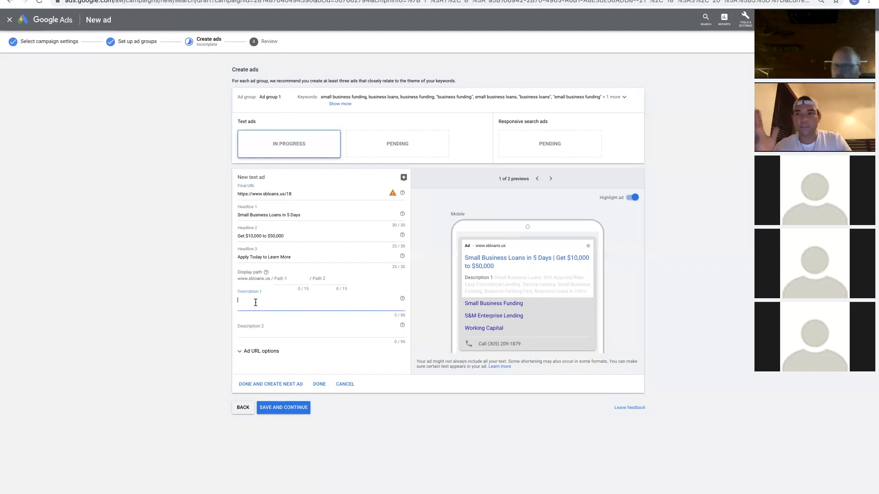
text(Special)
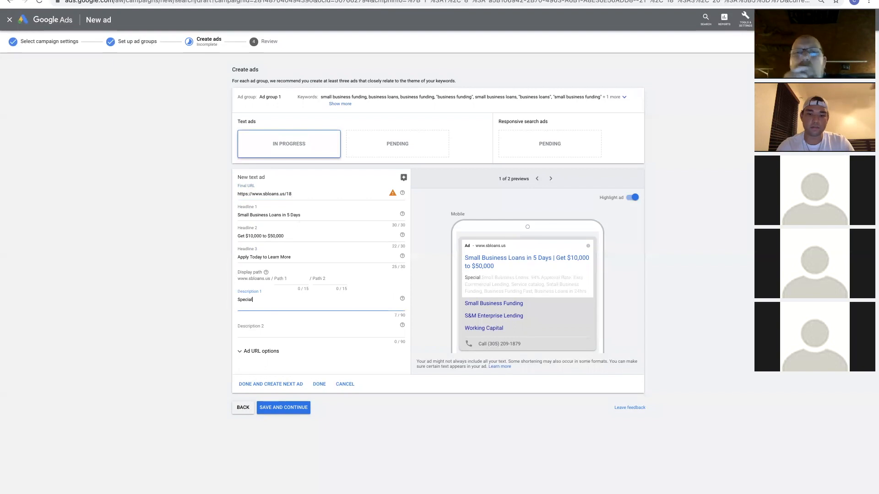
text(ty loans tailored)
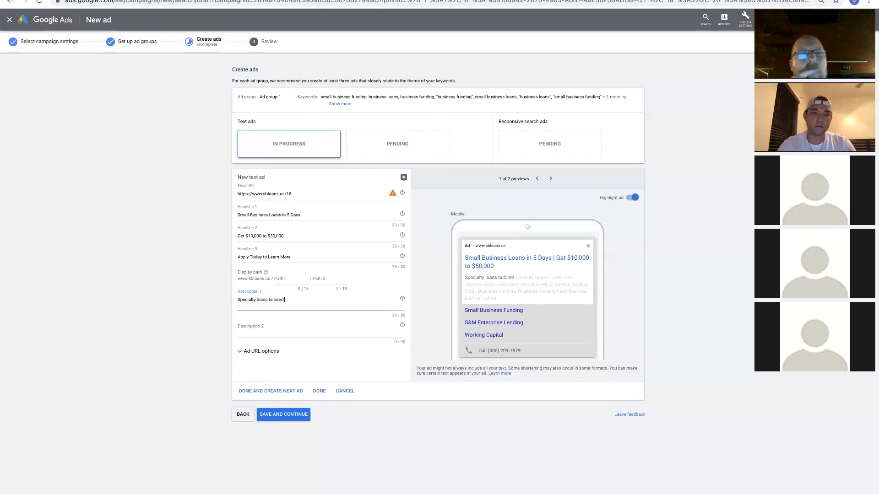
text( for your)
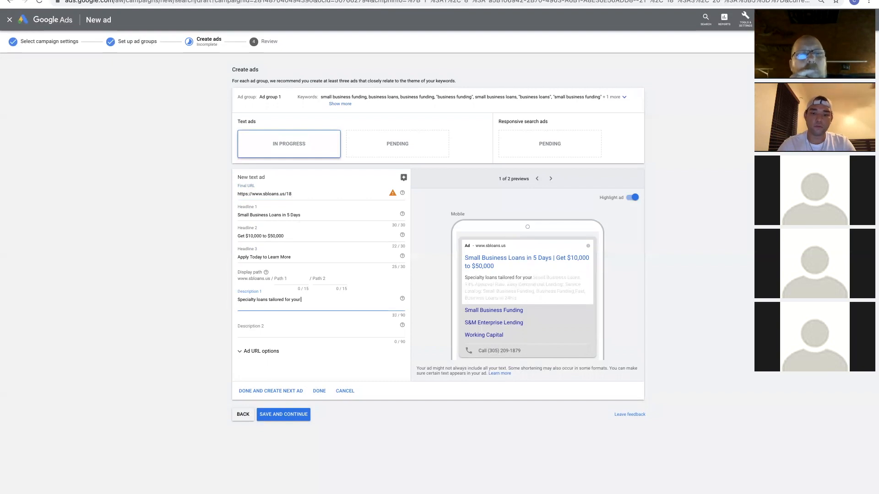
text( business)
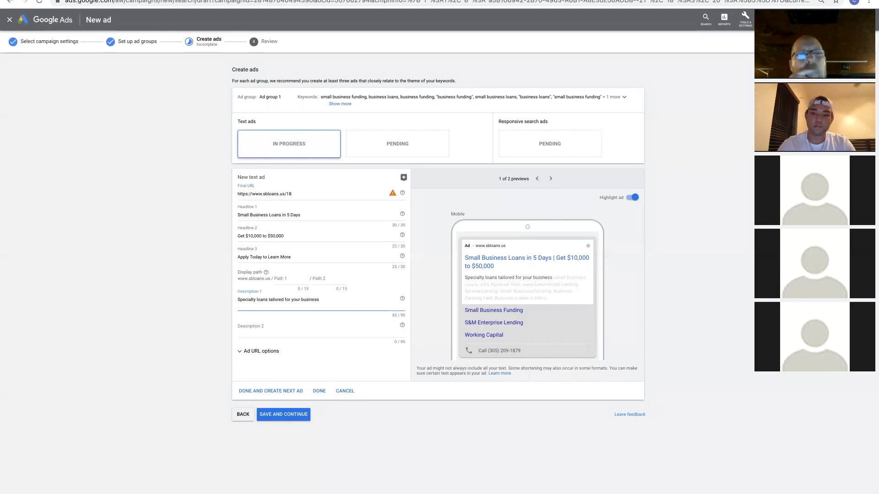
text(. 94%)
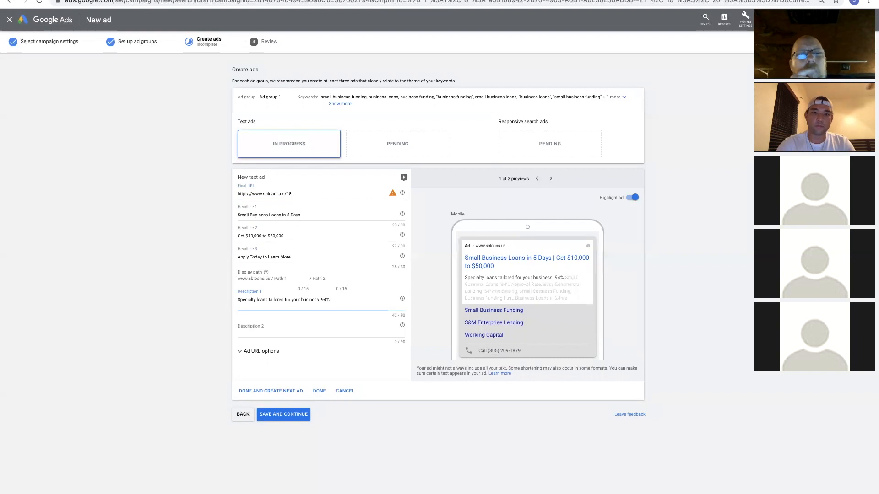
text( Approva)
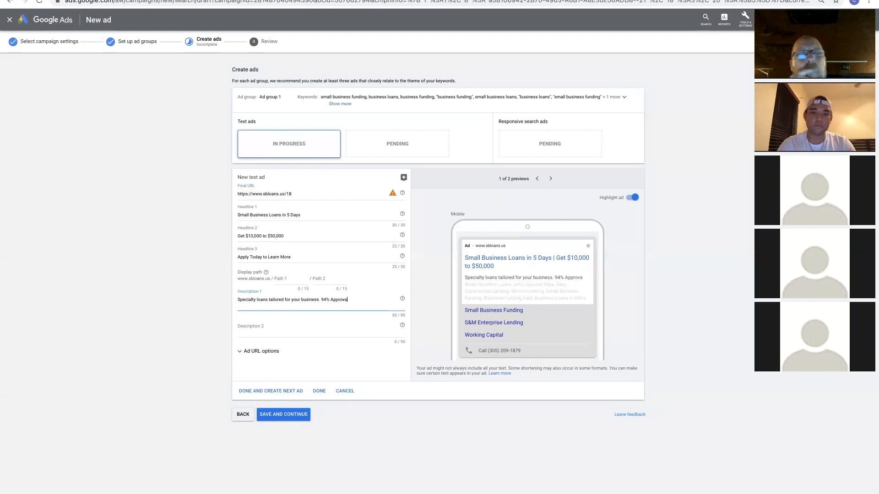
key(BackSpace)
key(BackSpace)
key(BackSpace)
key(BackSpace)
key(BackSpace)
key(BackSpace)
key(BackSpace)
text(approval rate.)
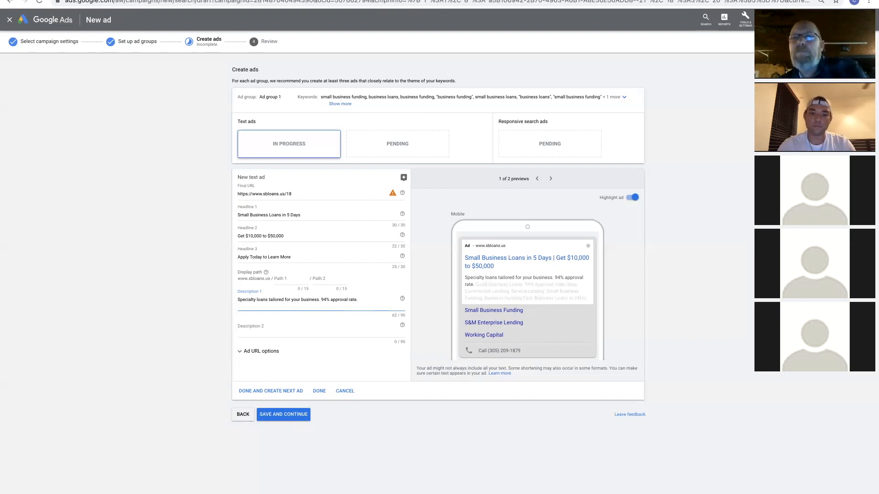
Step: Enter "Contact us to learn about your funding options. All credit accepted. Business bank account." as Description 2 of the text ad
click(270, 330)
text(Contact u)
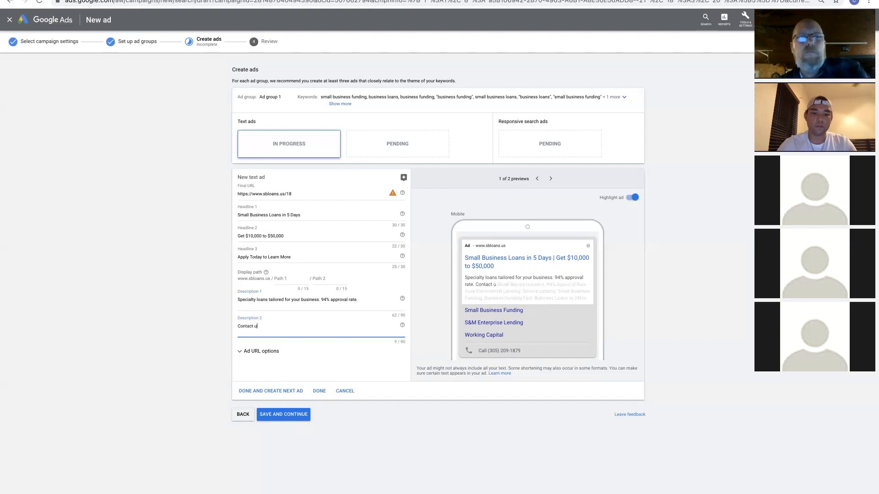
text(s to learn about you)
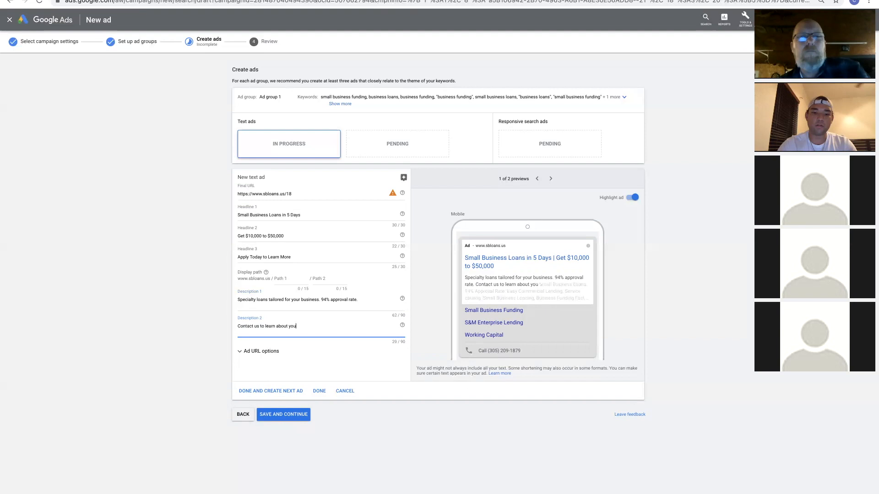
text(r funding)
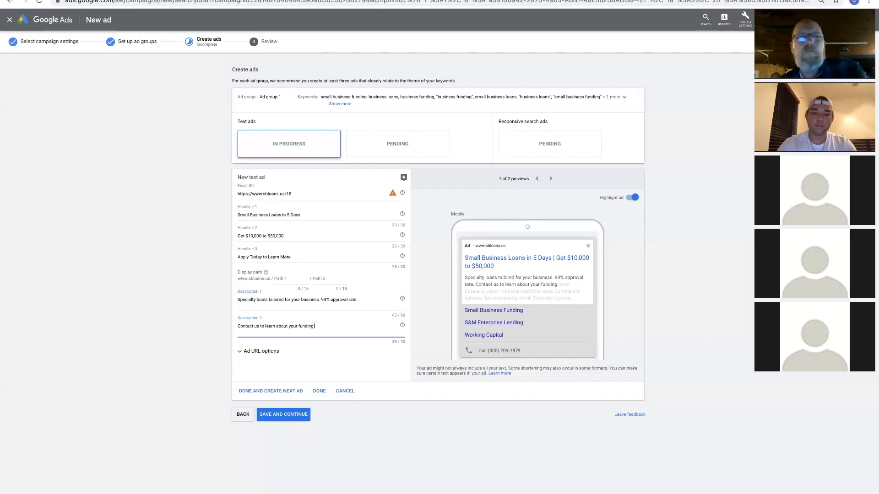
text( option)
text(s. All cred)
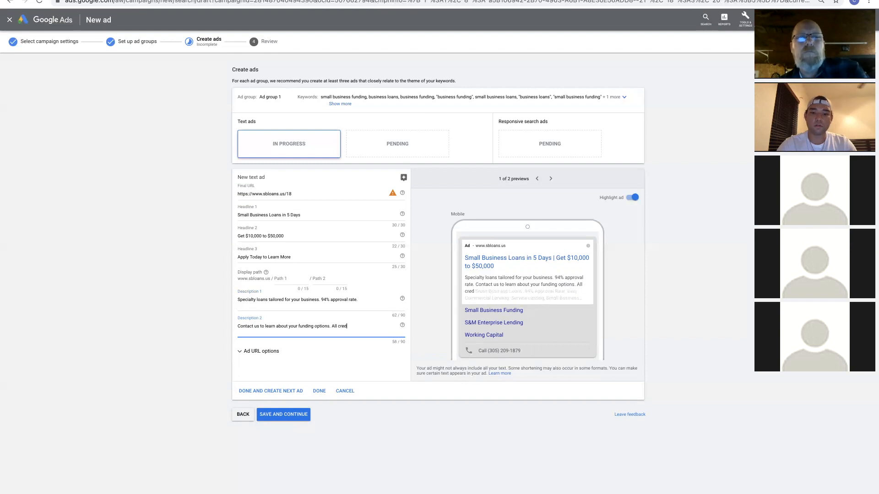
text(it accepted.)
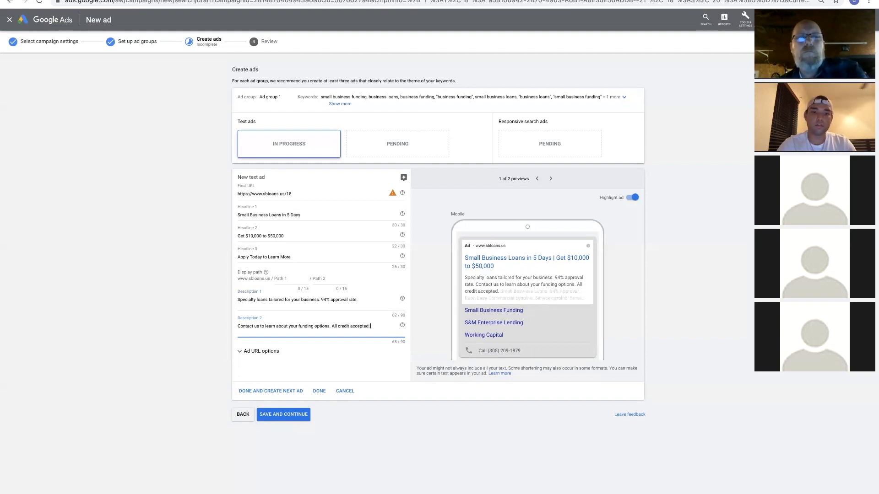
text(Business bank account)
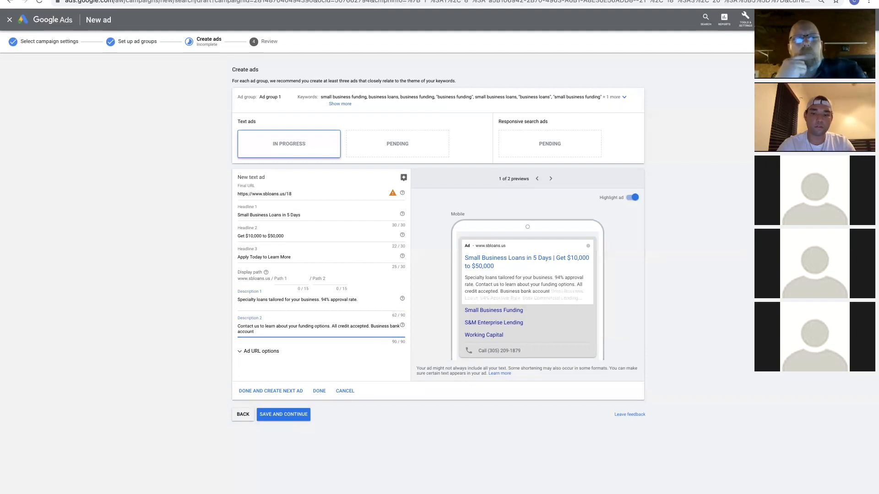
text(.)
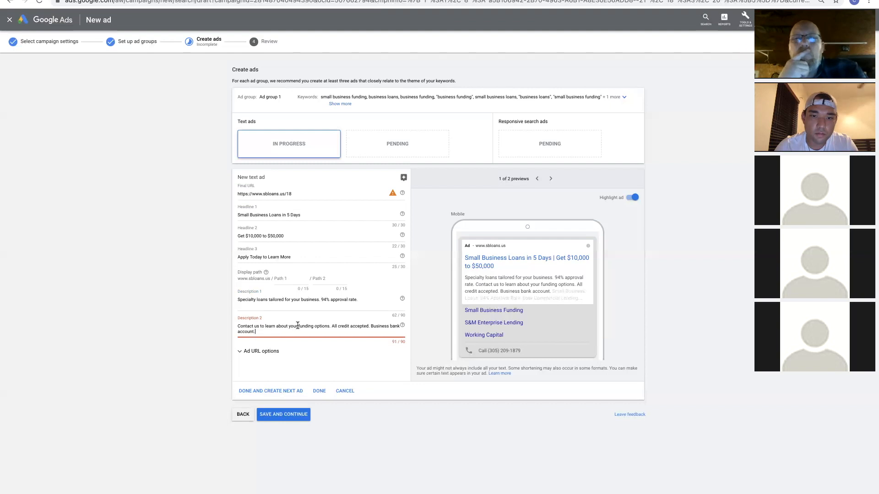
Step: Replace "accepted" with "scores" in Description 2, then finish this text ad and start the next one
click(369, 326)
key(BackSpace)
key(BackSpace)
key(BackSpace)
key(BackSpace)
key(BackSpace)
key(BackSpace)
key(BackSpace)
key(BackSpace)
text(scores)
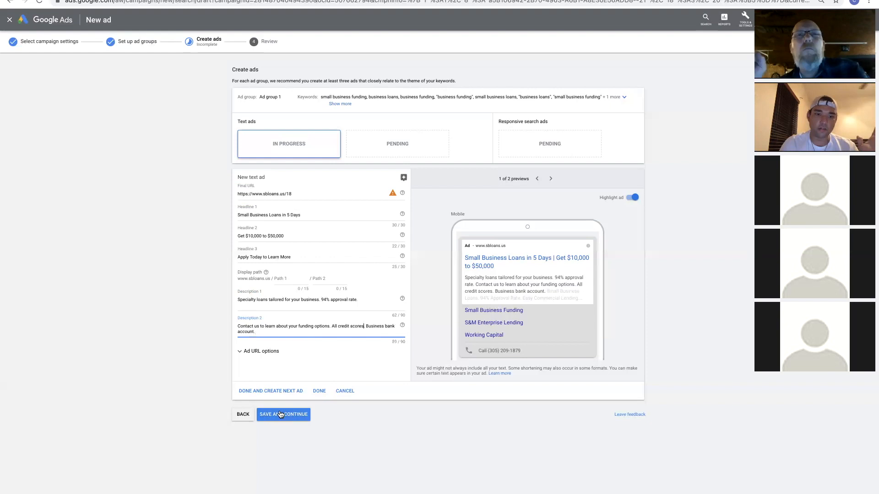
click(295, 391)
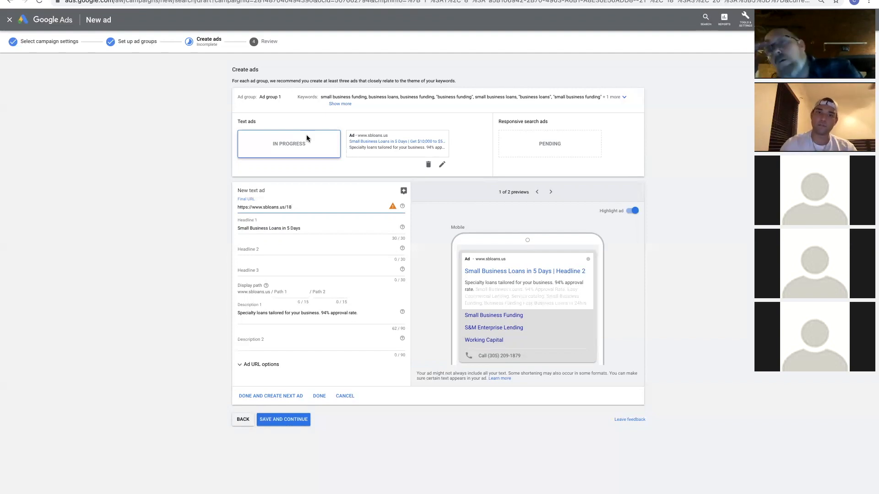
triple_click(311, 228)
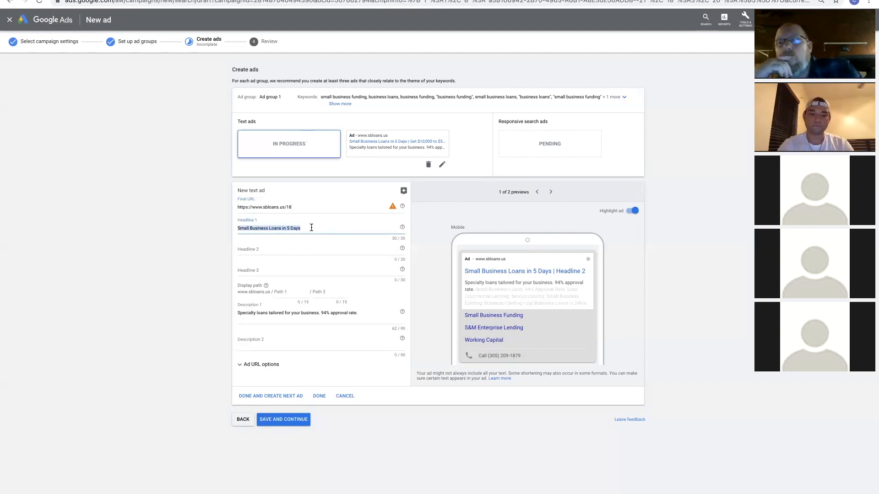
text(D)
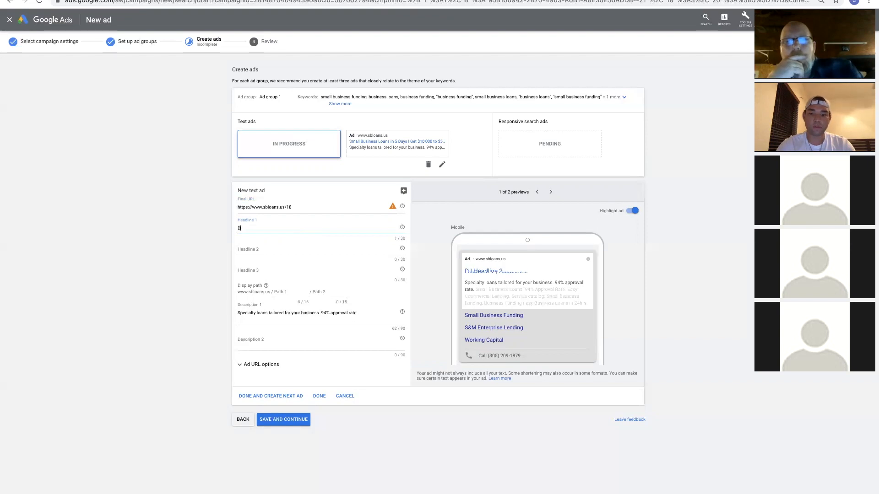
text(o You)
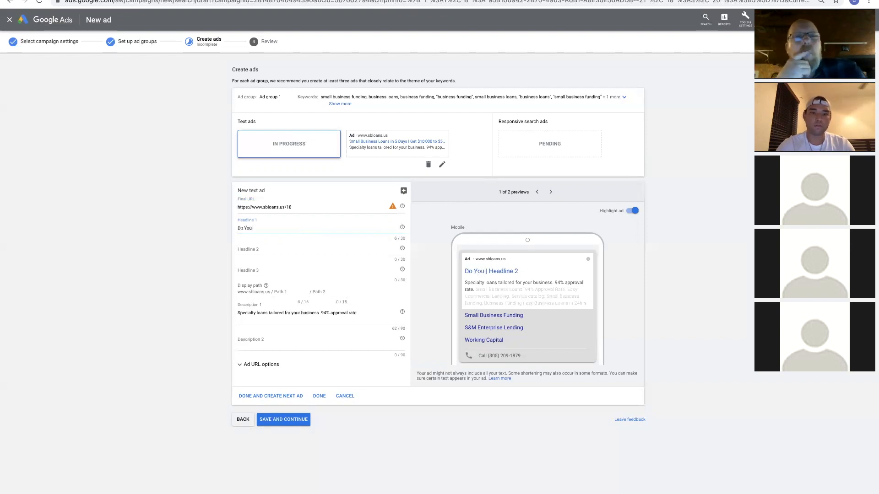
text( Need Moneu)
key(BackSpace)
text(y)
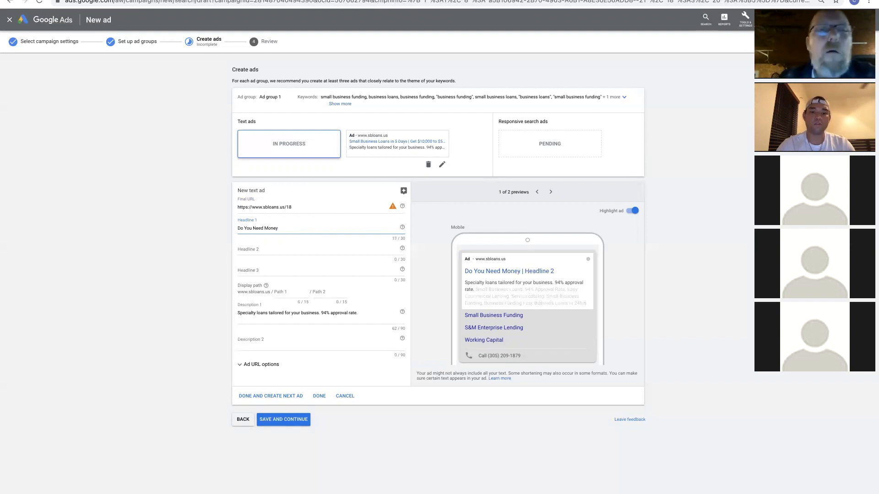
text( For You)
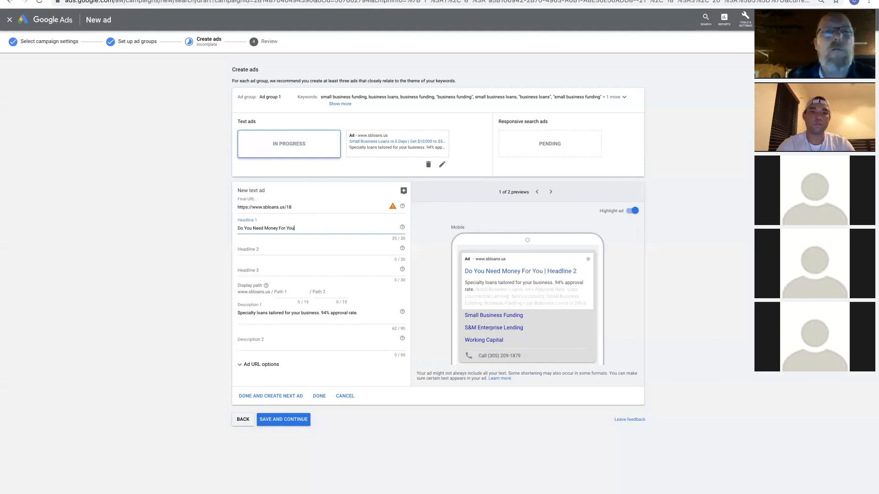
text(?)
Step: Replace Headline 1 of the second text ad with "Money For Your Business"
key(ctrl+a)
key(BackSpace)
text(Money for you)
key(BackSpace)
key(BackSpace)
key(BackSpace)
key(BackSpace)
key(BackSpace)
key(BackSpace)
key(BackSpace)
key(BackSpace)
text(For Your Business)
Step: Enter "Approved Over The Phone" as Headline 2 of the second text ad
click(281, 247)
text(Approved Over the)
key(BackSpace)
key(BackSpace)
key(BackSpace)
text(The Phone)
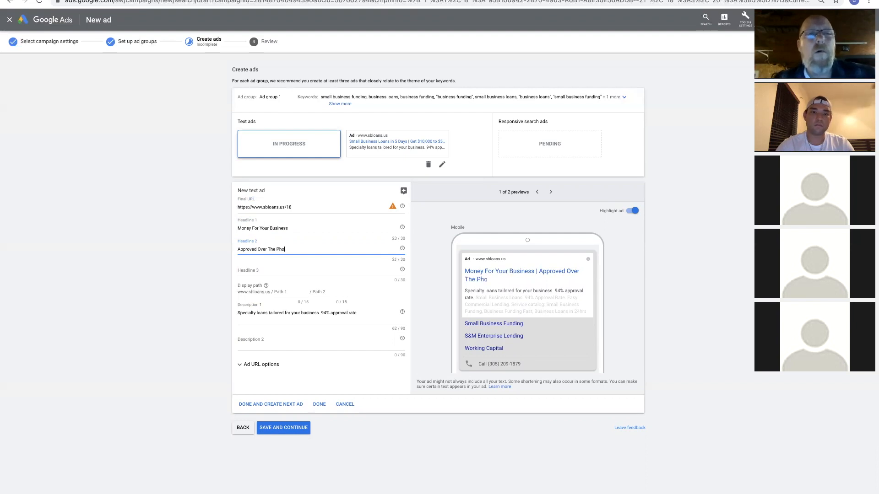
Step: Enter "Up to $100,000 in 24 Hours" as Headline 3 of the second text ad
click(275, 269)
text(Up to)
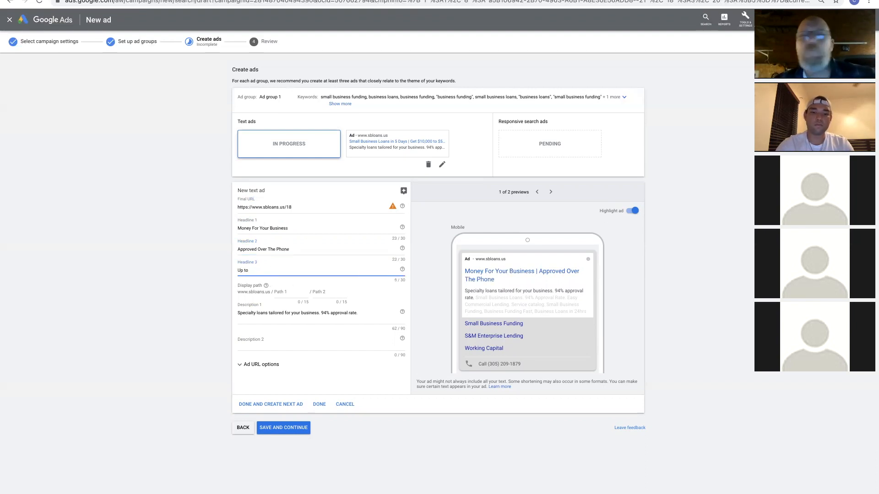
text( $100,000 in 24 Hours)
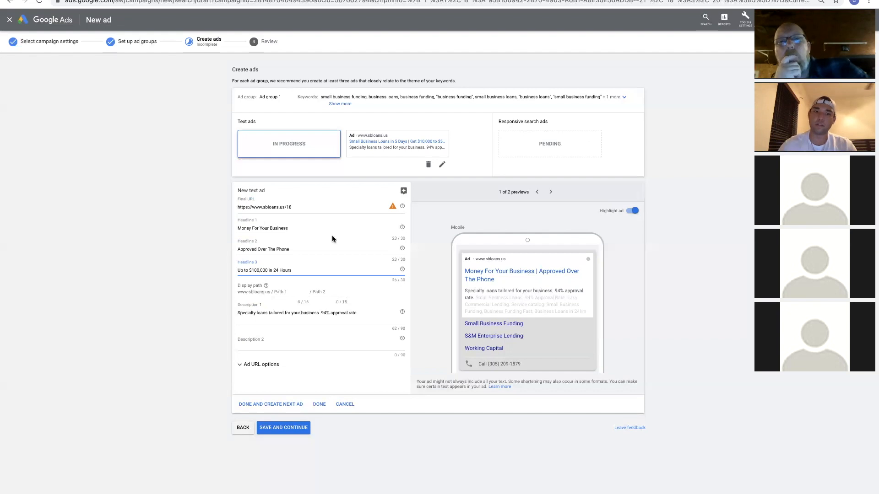
Step: Enter "All credit scores and business types accepted. Apply now to speak to a funding manager." as Description 2 of the second text ad
click(369, 316)
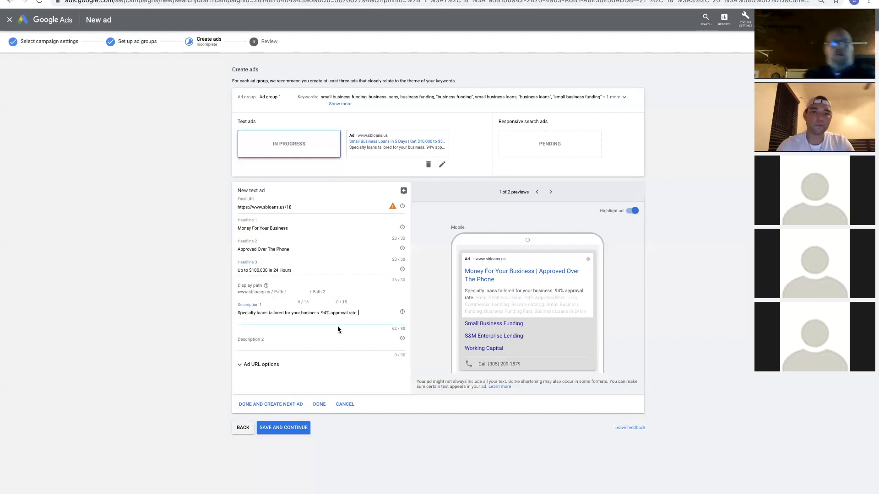
click(291, 337)
text(All)
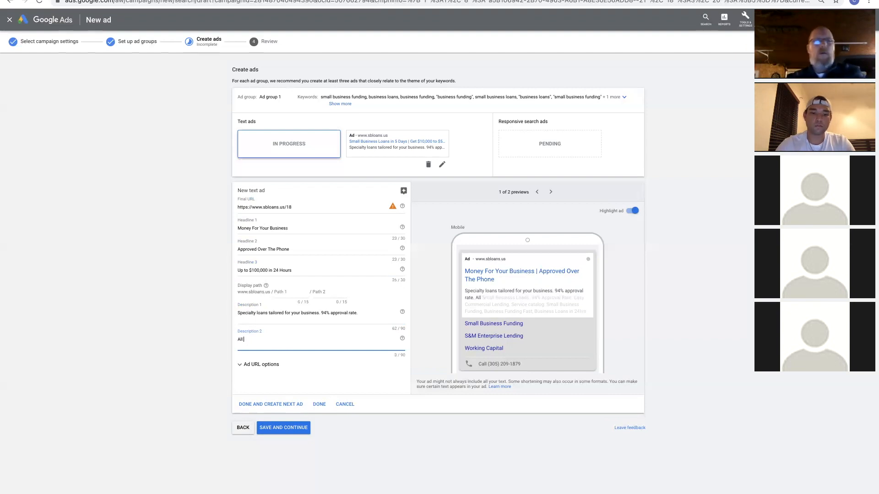
text( credit scores and business types)
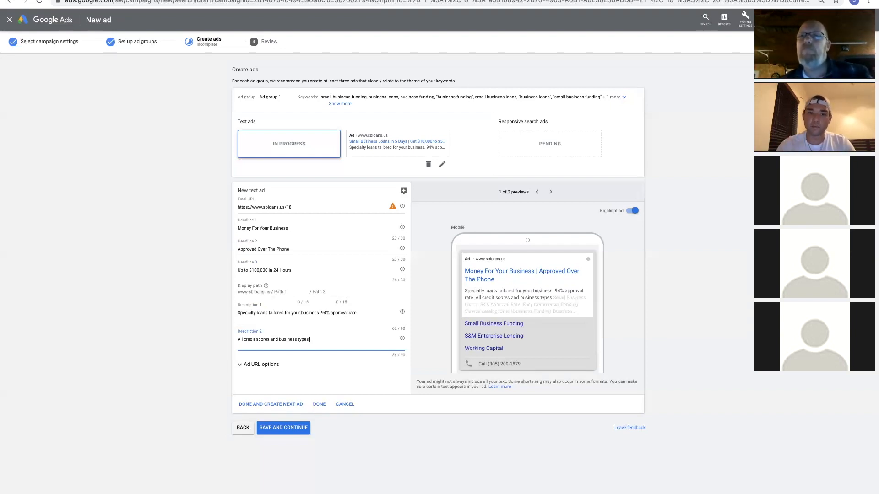
text(accepted. Call)
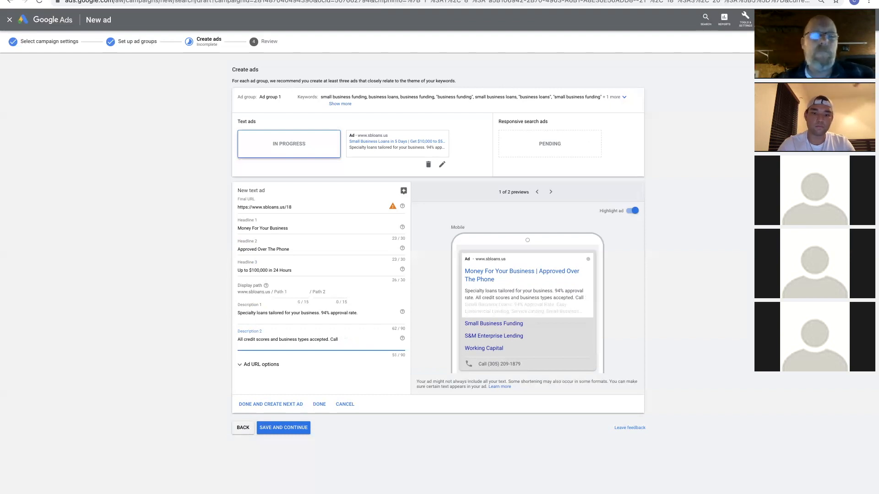
text( n)
key(BackSpace)
key(BackSpace)
key(BackSpace)
key(BackSpace)
text(Appl)
text(y now)
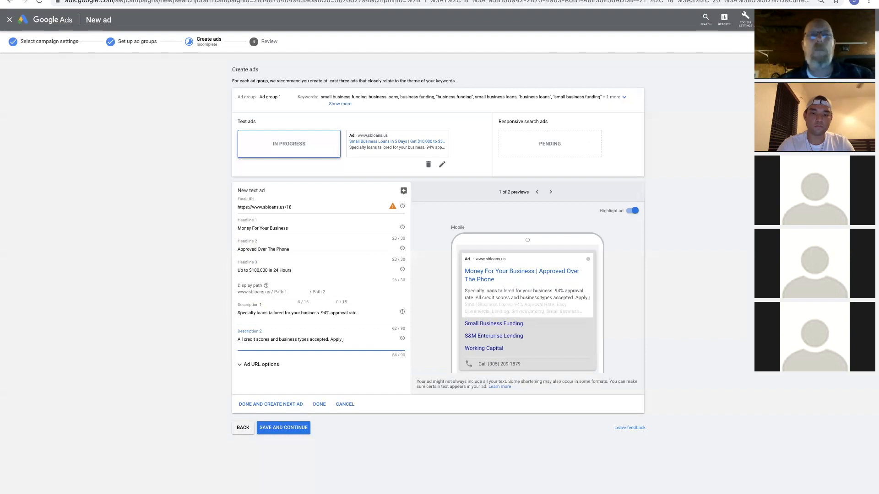
text( to spe)
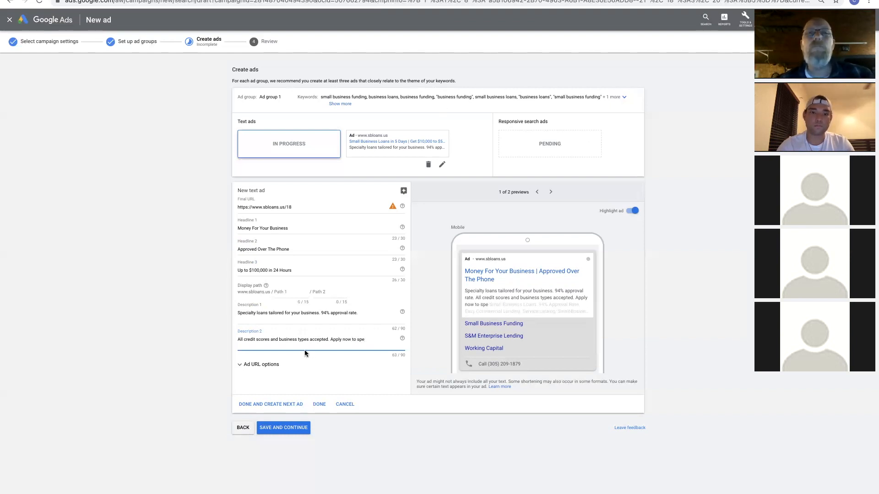
text( ak to a funding manager.)
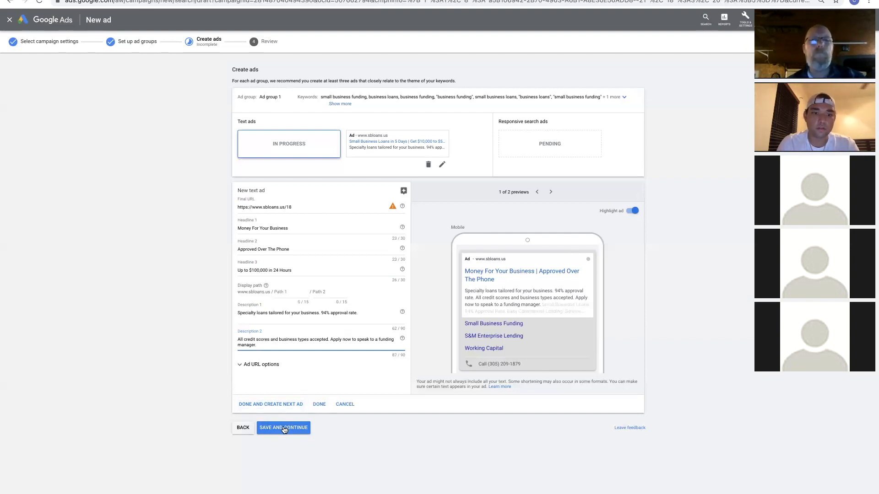
Step: Finish the second text ad, save the ads, and publish the campaign despite its open issues
click(319, 404)
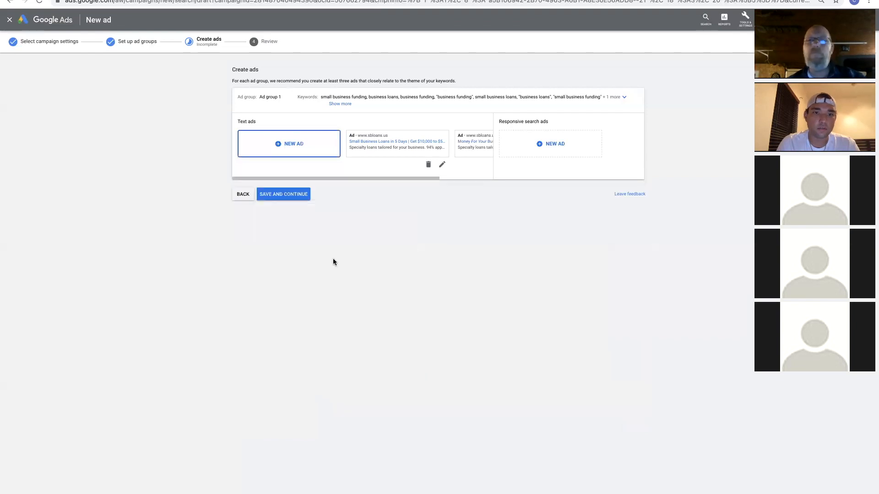
click(285, 195)
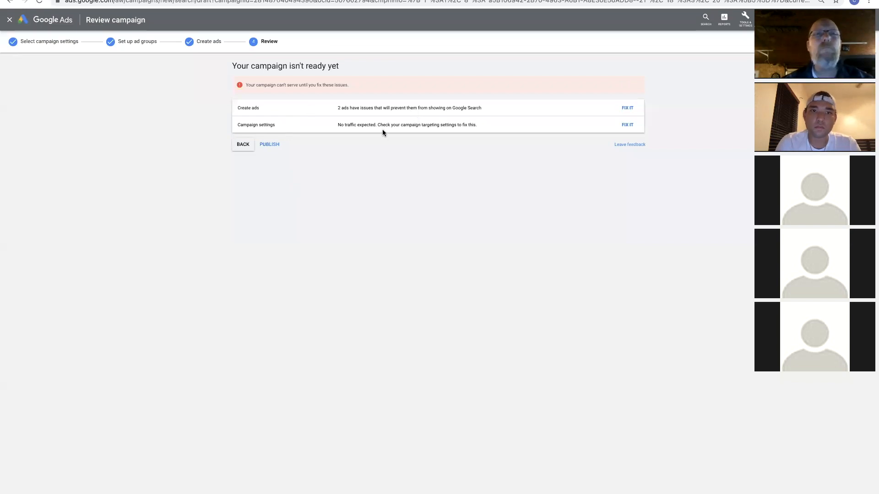
click(276, 149)
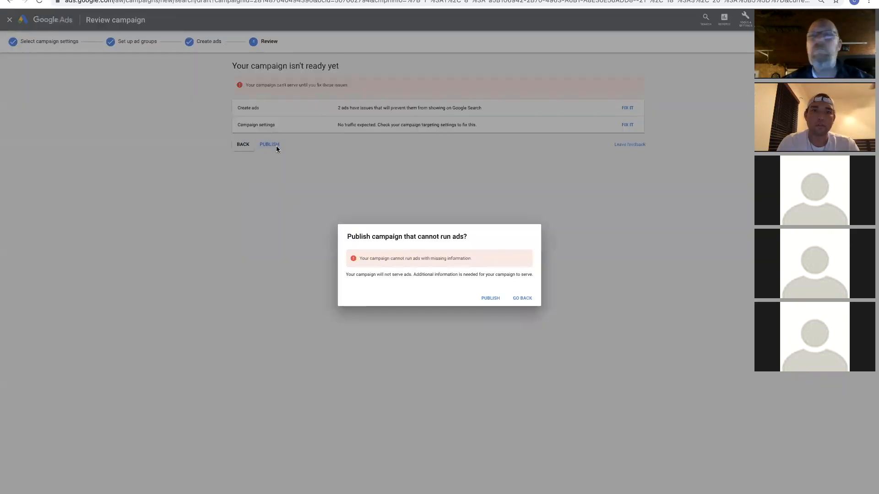
click(492, 298)
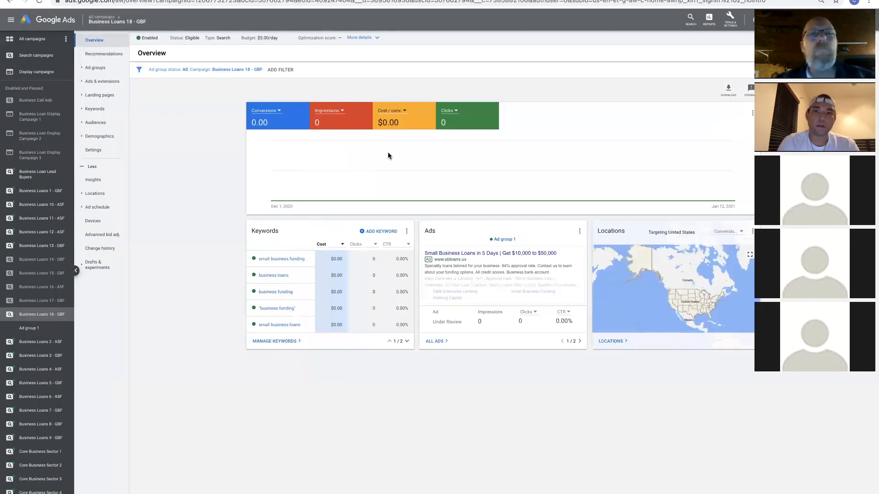
Step: Add the Business Professionals and Business Loans audiences to the Business Loans 18 - GBF campaign as observation audiences and save them
click(94, 121)
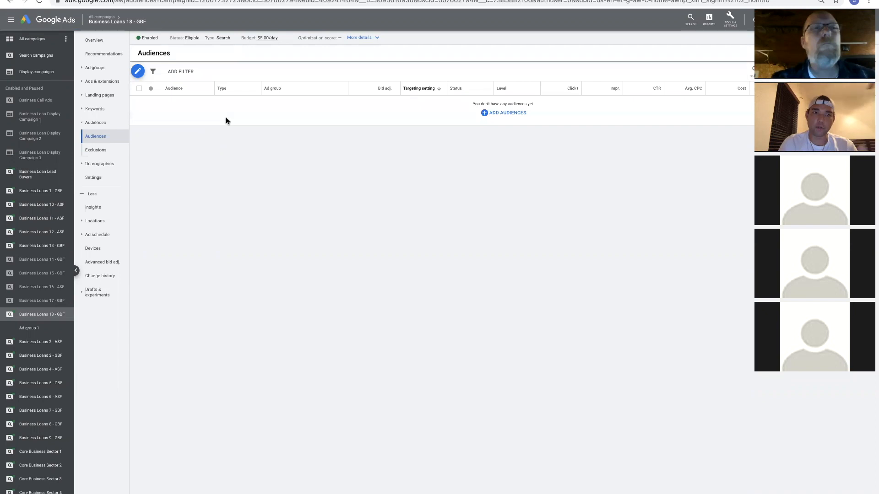
click(137, 72)
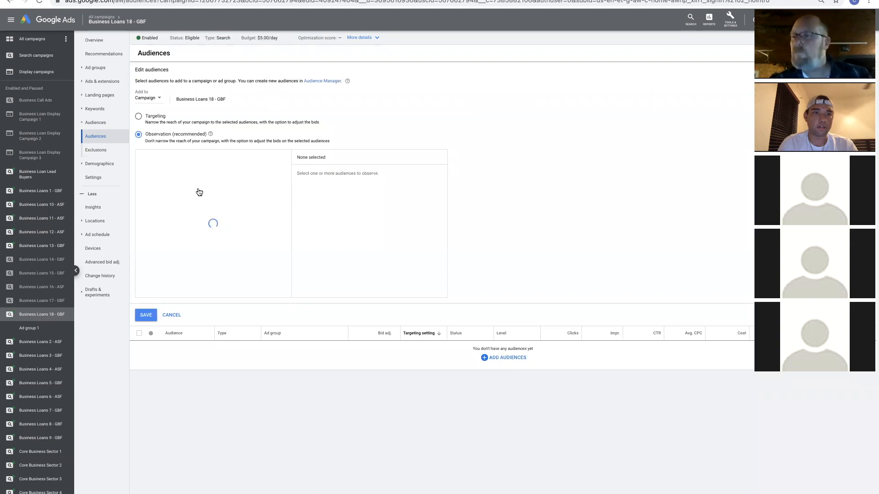
click(168, 218)
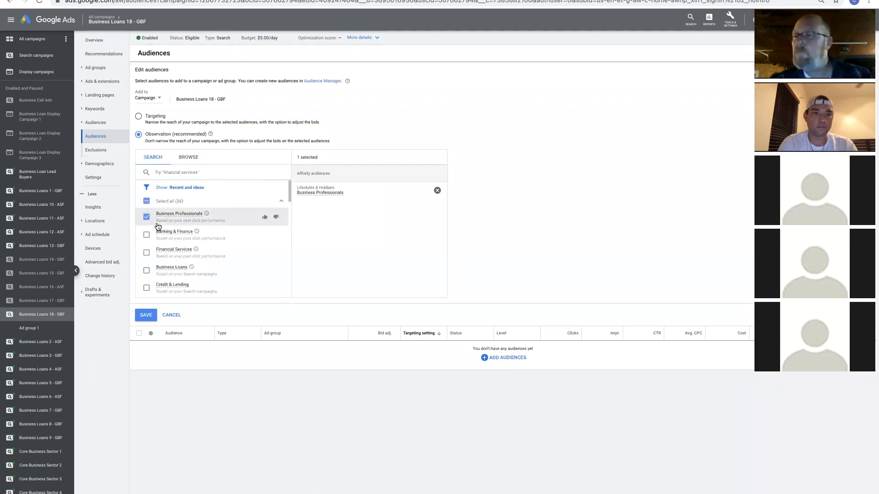
scroll(157, 227, down, 1)
click(147, 224)
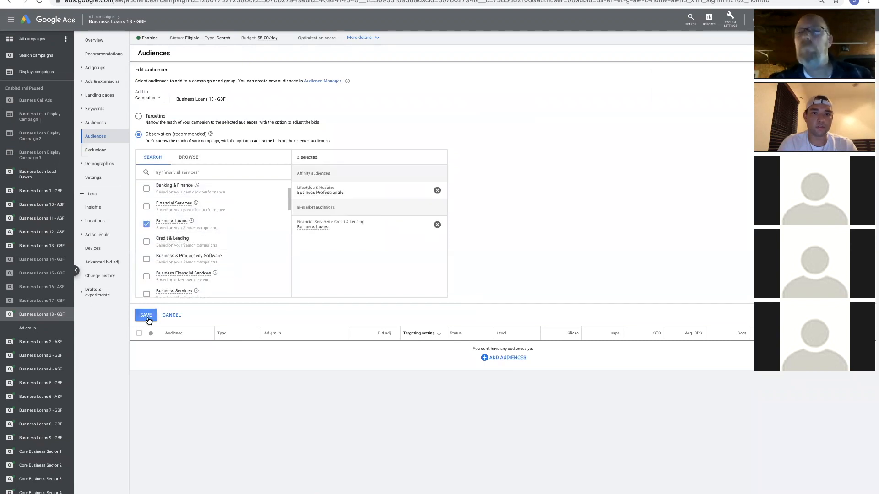
click(145, 315)
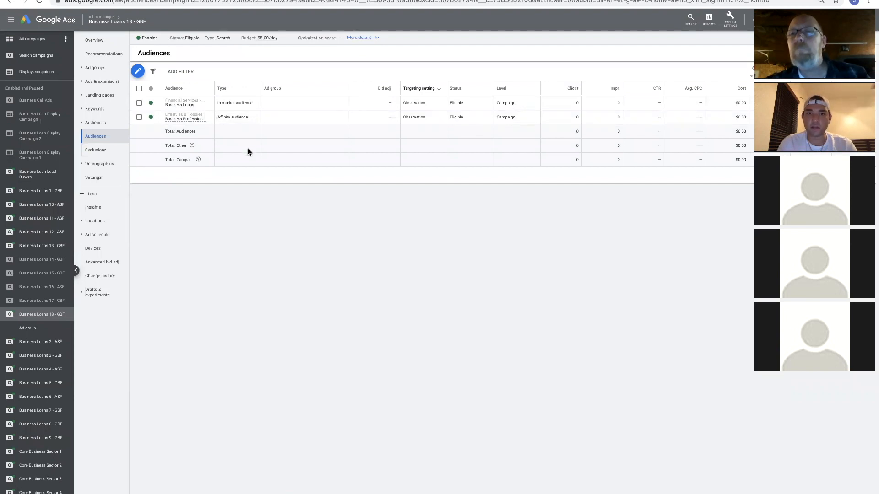
Step: Review the campaign's search keywords and the account's conversion actions, including their tracking status, and return to the campaign
click(96, 111)
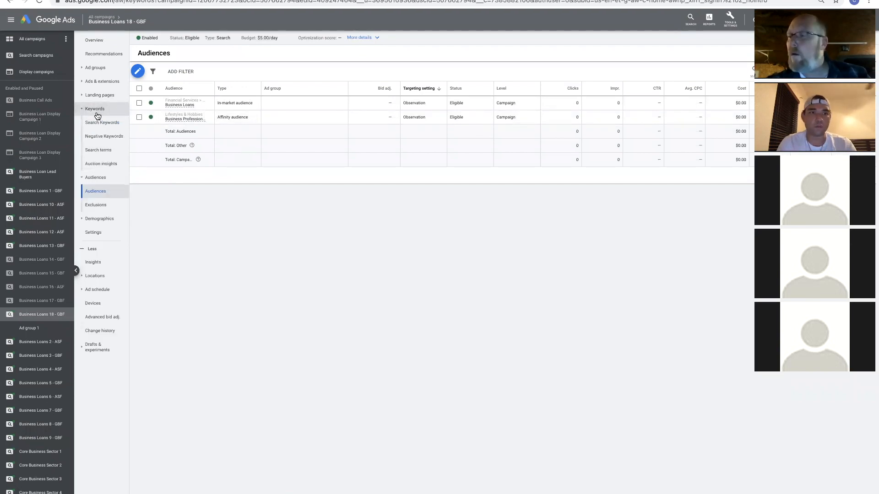
click(103, 122)
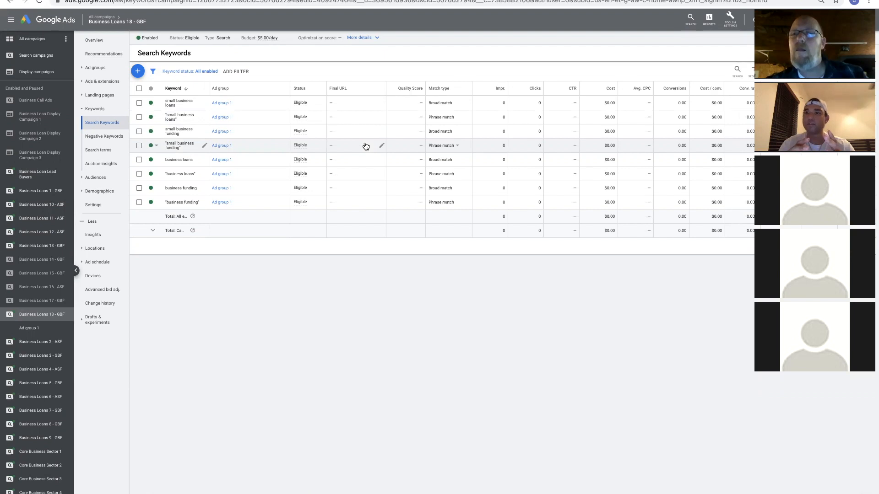
click(730, 19)
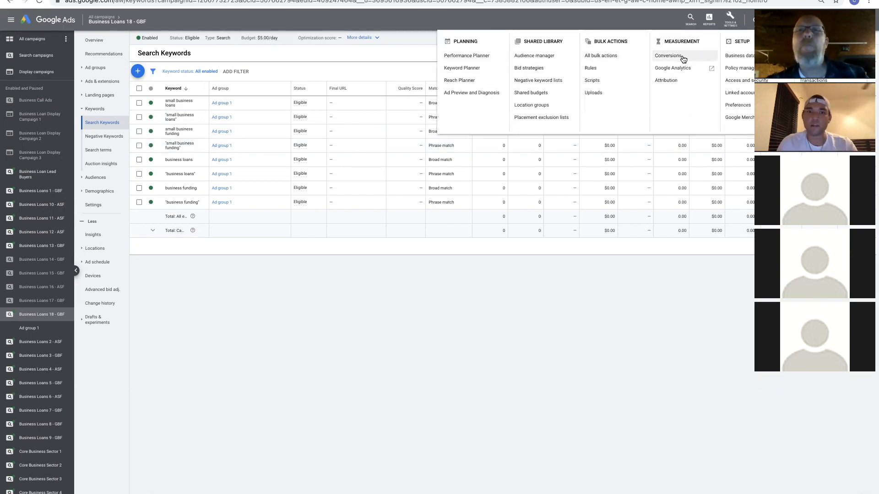
click(668, 55)
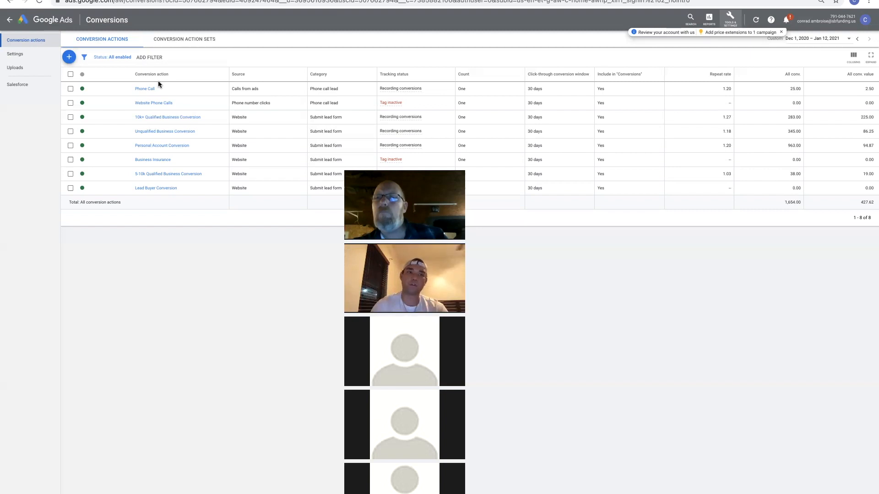
click(8, 20)
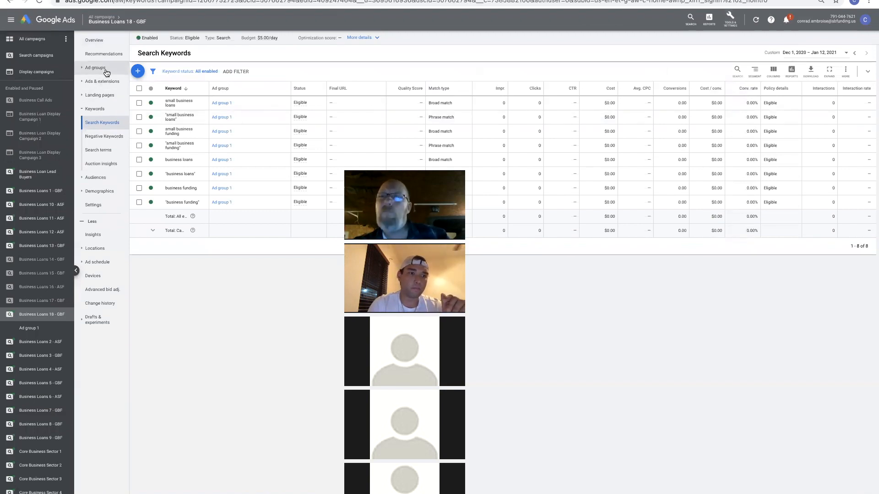
Step: Start a new campaign from the all-campaigns overview with the Sales goal and the Search campaign type
scroll(40, 305, down, 2)
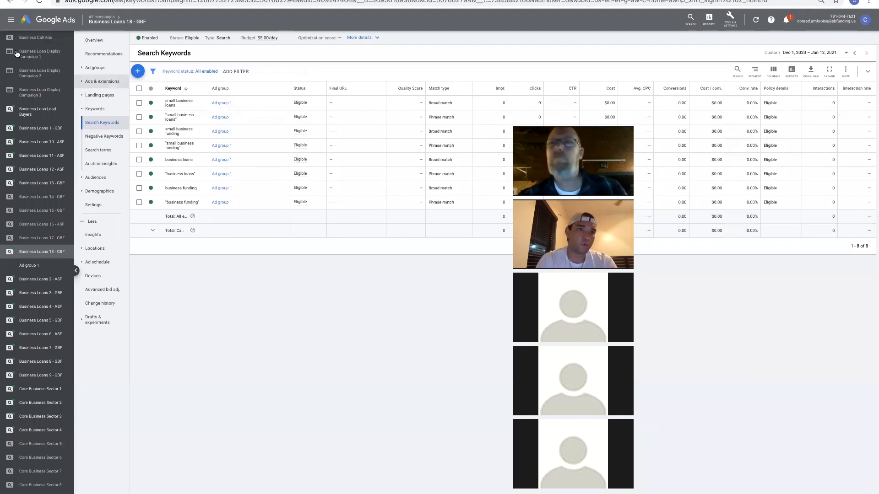
click(93, 40)
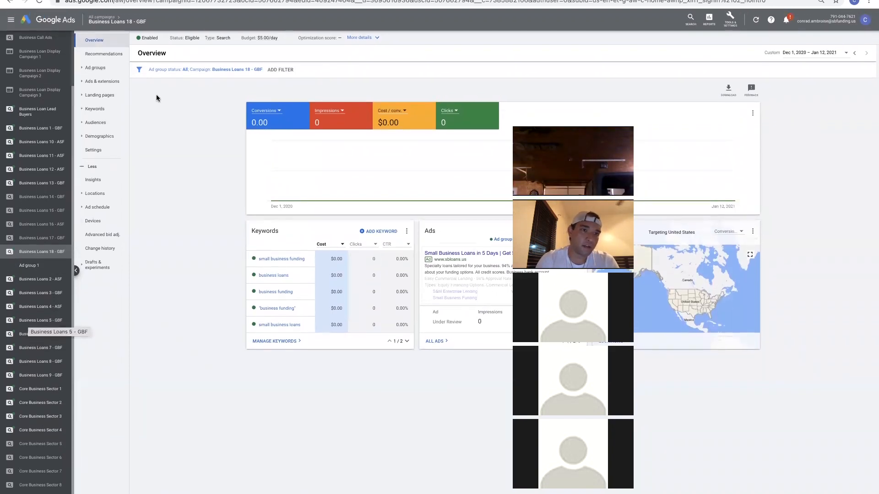
click(42, 22)
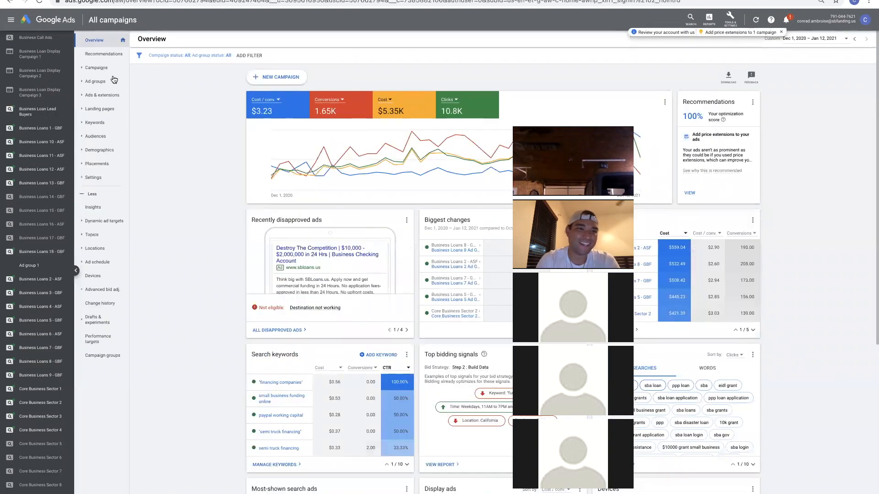
click(273, 84)
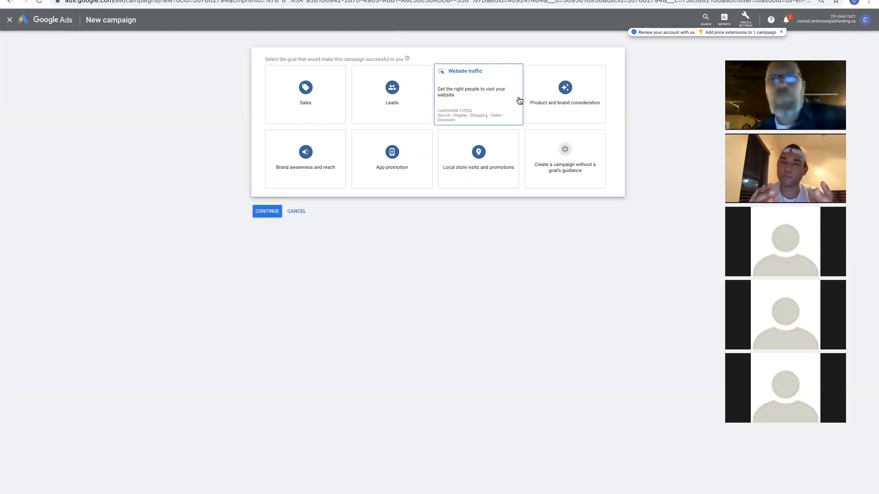
click(305, 88)
click(307, 246)
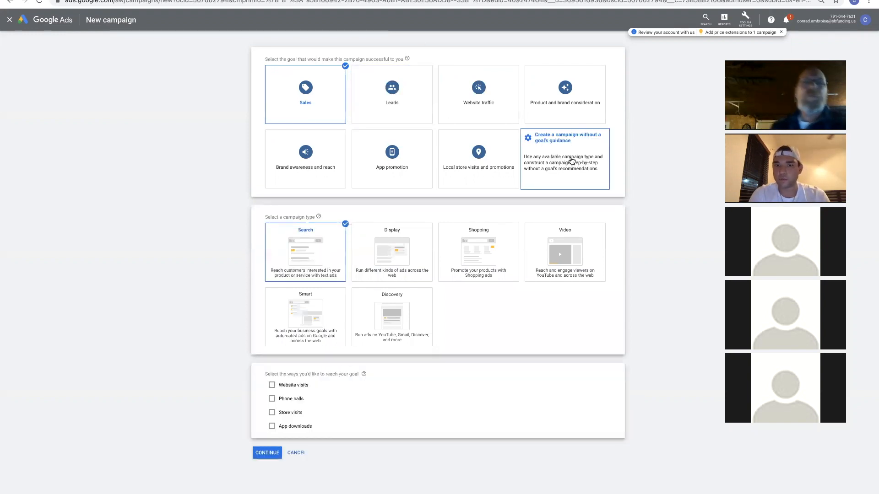
click(267, 452)
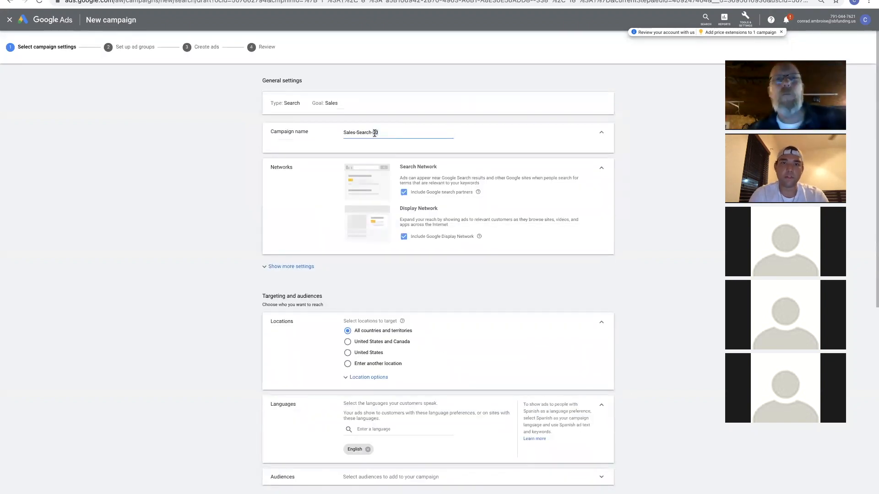
Step: Name the campaign "Business Loans 19 - ASF" and exclude Google search partners and the Google Display Network
triple_click(375, 133)
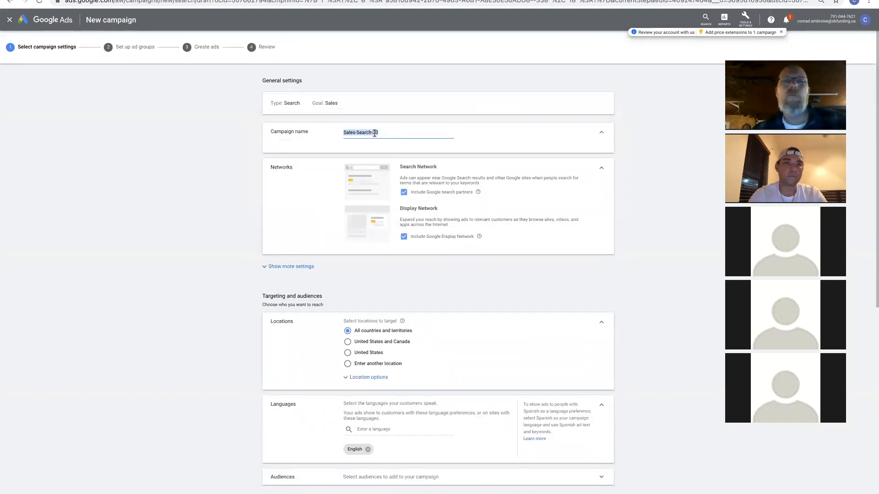
text(Business Loans 19 - ASF)
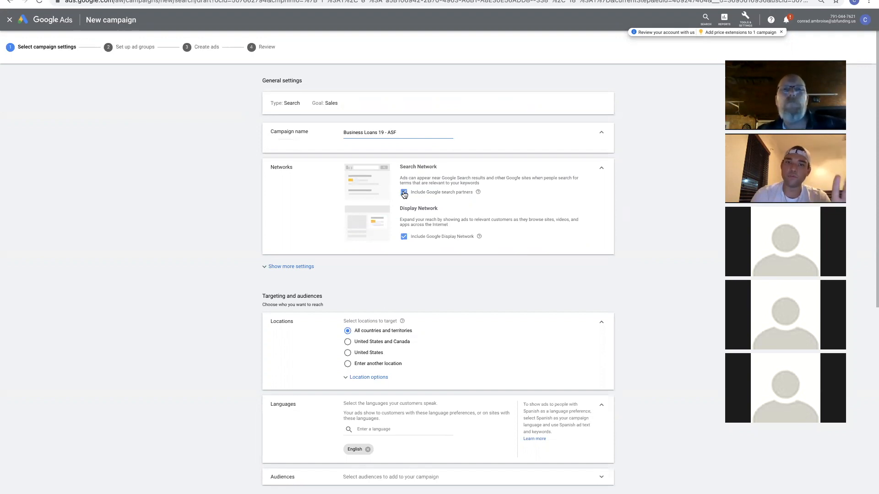
click(404, 193)
click(403, 242)
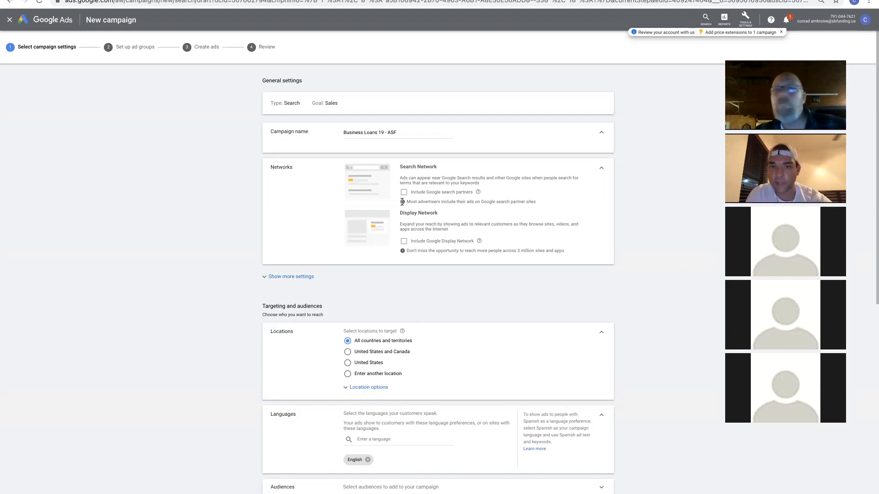
mouse_move(478, 192)
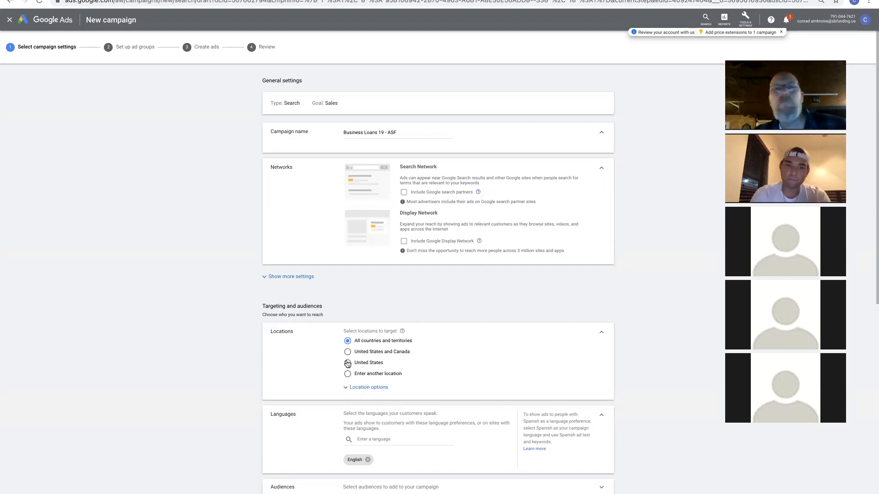
Step: Target the United States in the campaign's locations, limited to people present in or regularly in the targeted locations
scroll(340, 307, down, 1)
click(357, 228)
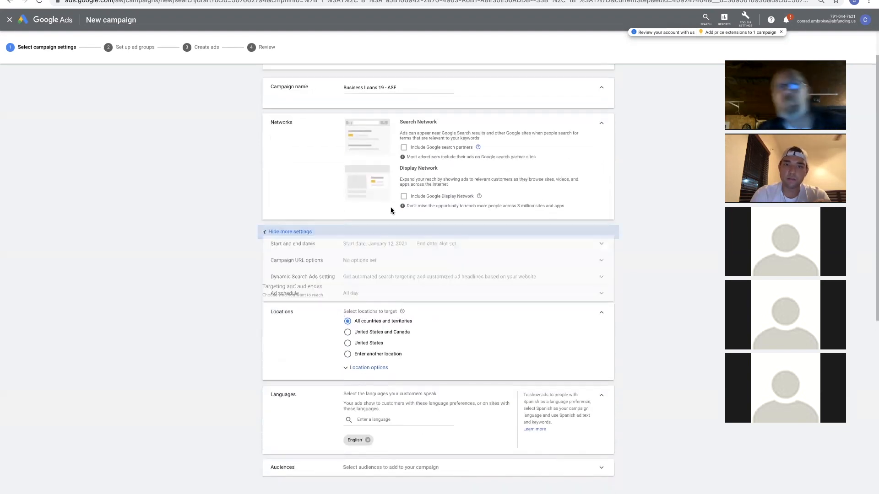
scroll(397, 210, down, 1)
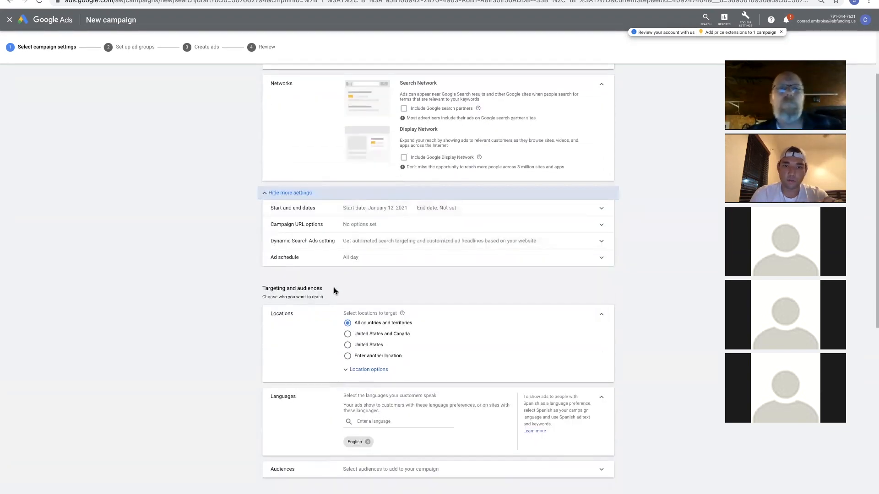
scroll(333, 287, down, 1)
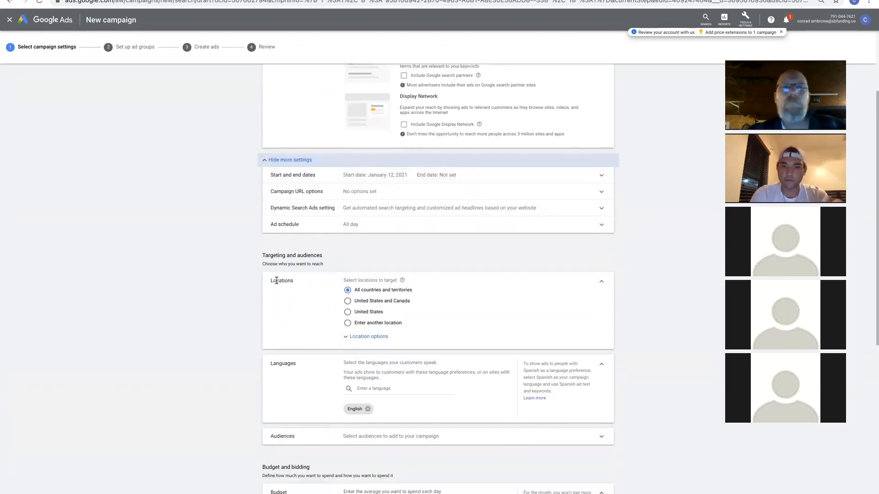
click(347, 312)
click(361, 338)
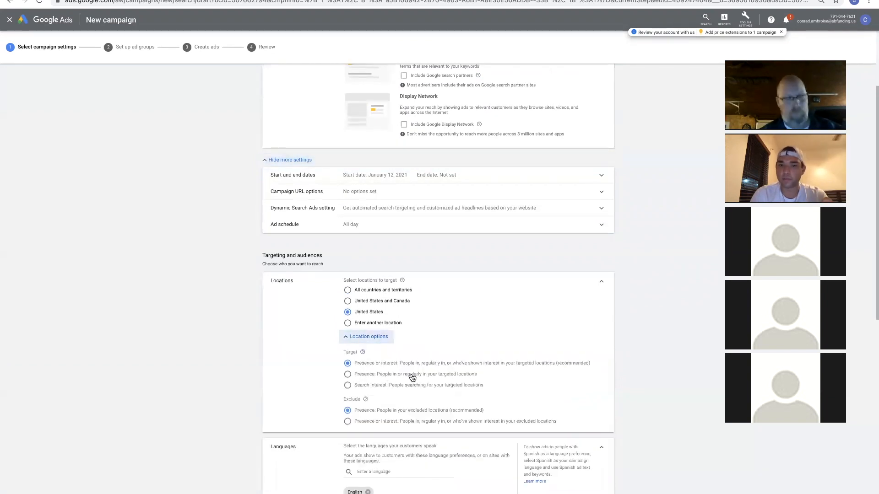
click(348, 376)
Step: Add the Business Professionals and Business Loans audiences to the new campaign
scroll(311, 387, down, 2)
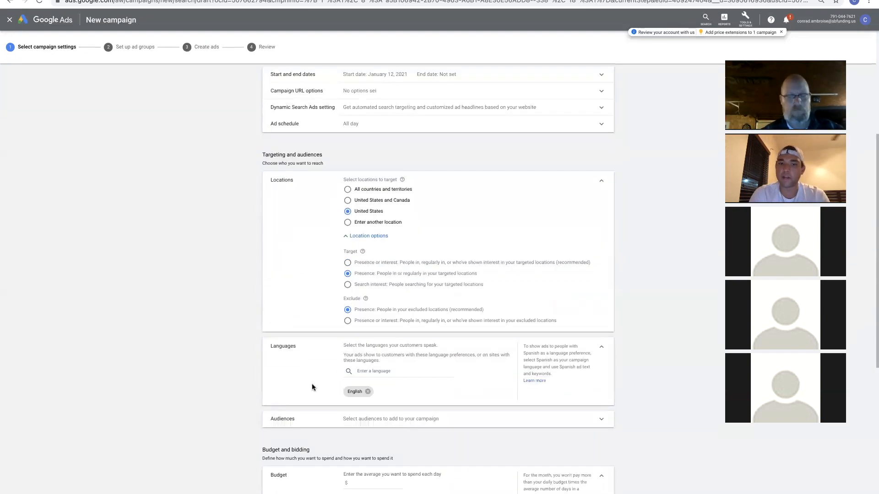
scroll(335, 397, down, 2)
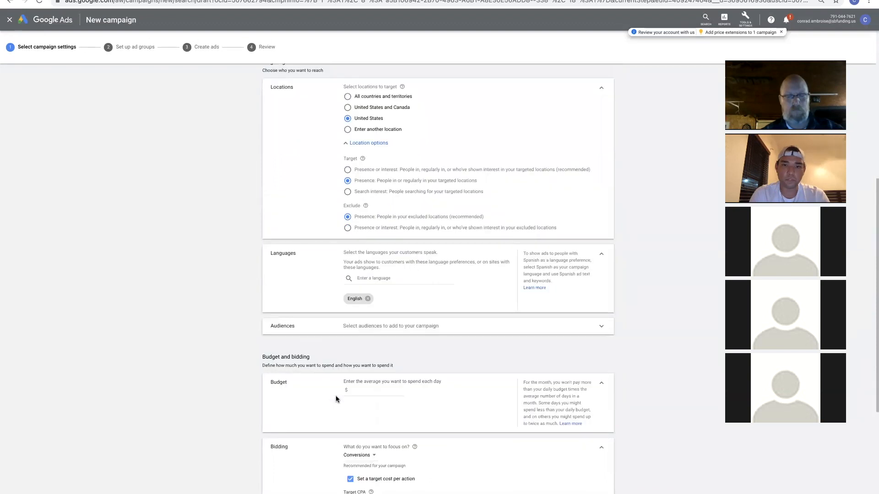
click(423, 319)
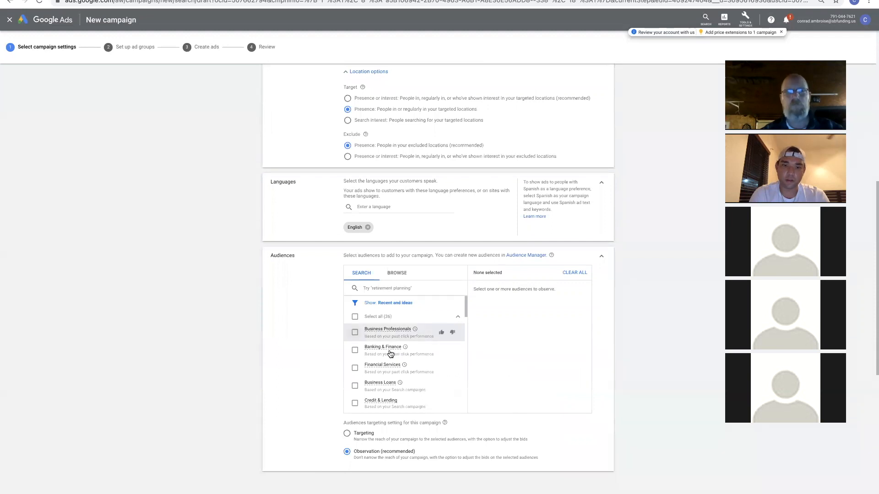
scroll(391, 354, down, 1)
click(355, 333)
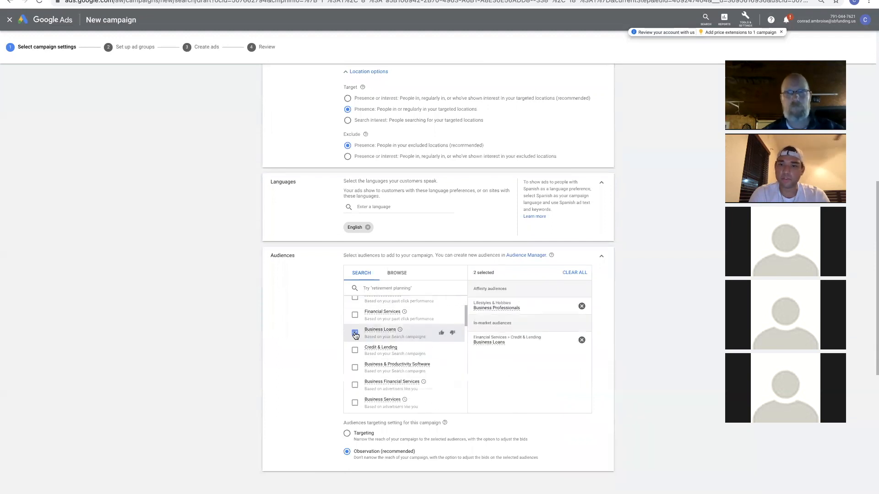
scroll(306, 369, down, 2)
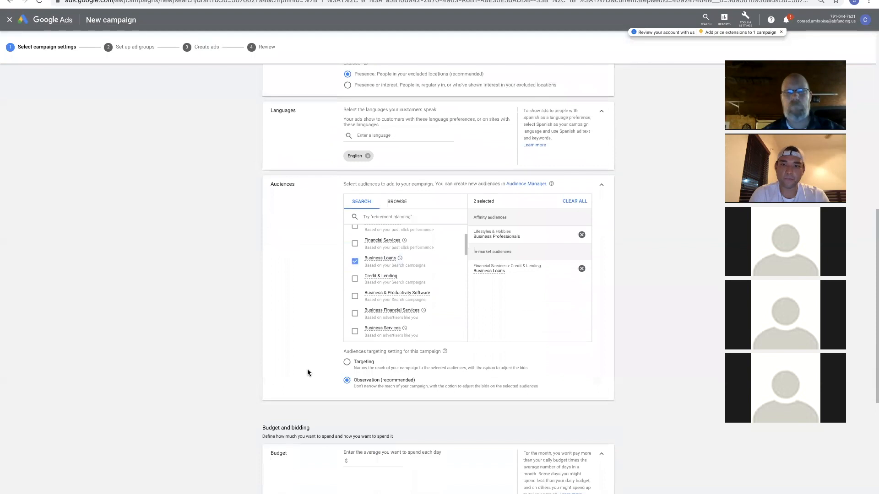
Step: Set the campaign's average daily budget to $5
scroll(312, 396, down, 3)
click(362, 346)
text(5)
Step: Focus bidding on clicks and apply the existing Maximize clicks portfolio strategy "Step 1 : New Campaign Bid Strategy"
scroll(389, 301, down, 2)
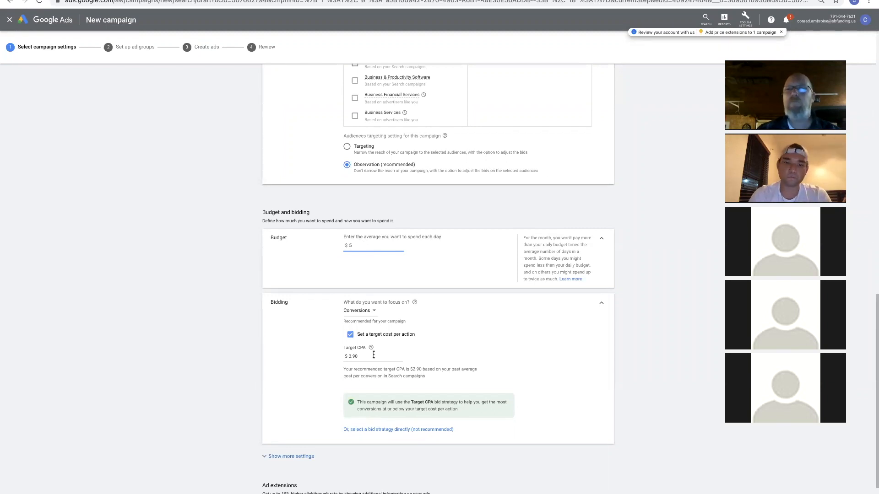
scroll(373, 355, down, 2)
click(363, 259)
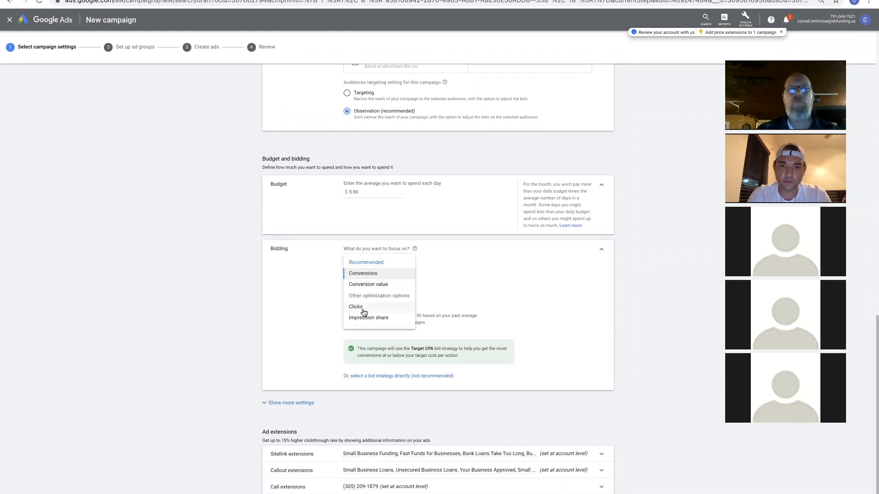
click(363, 308)
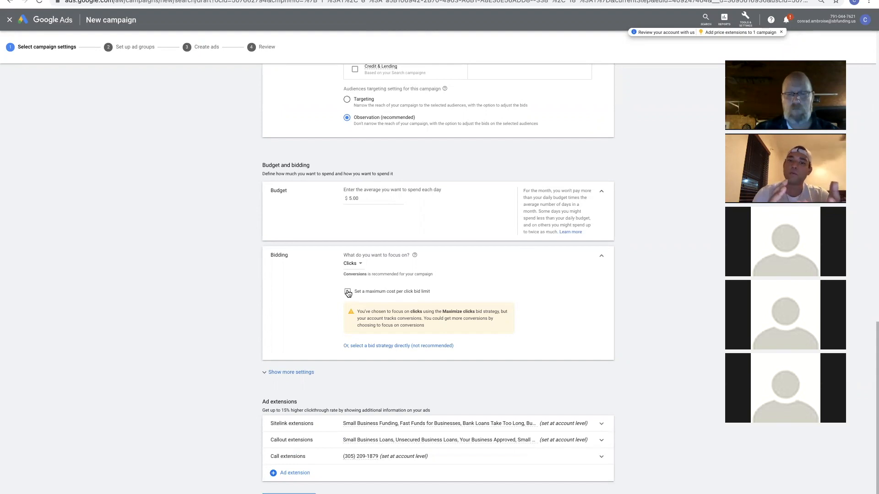
click(381, 345)
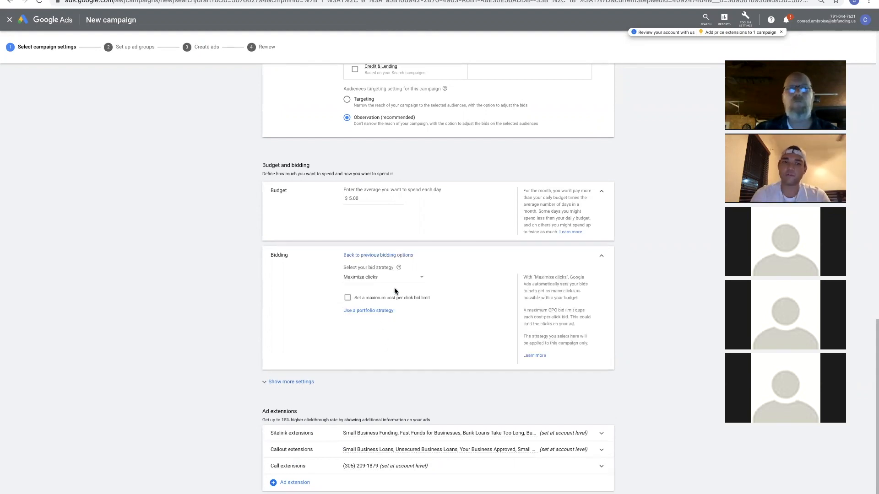
click(370, 311)
click(387, 297)
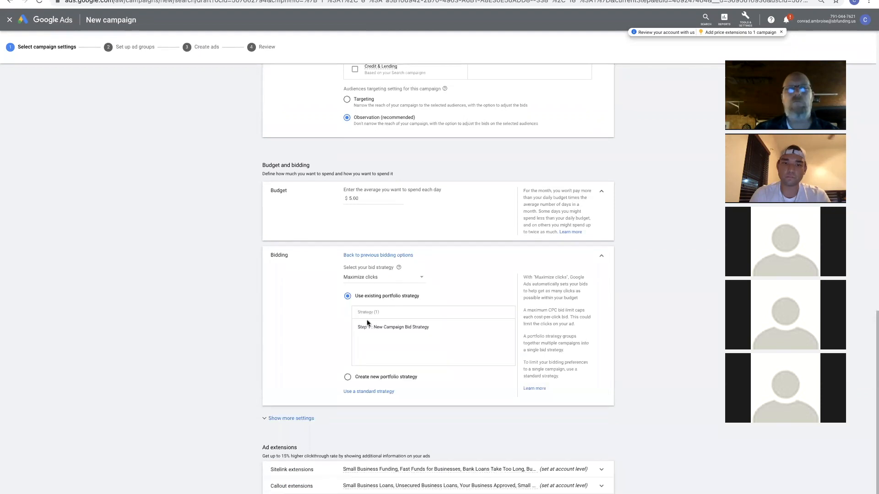
click(369, 327)
Step: Show the additional bidding settings and switch the sitelink extensions from account level to campaign level
scroll(292, 326, down, 1)
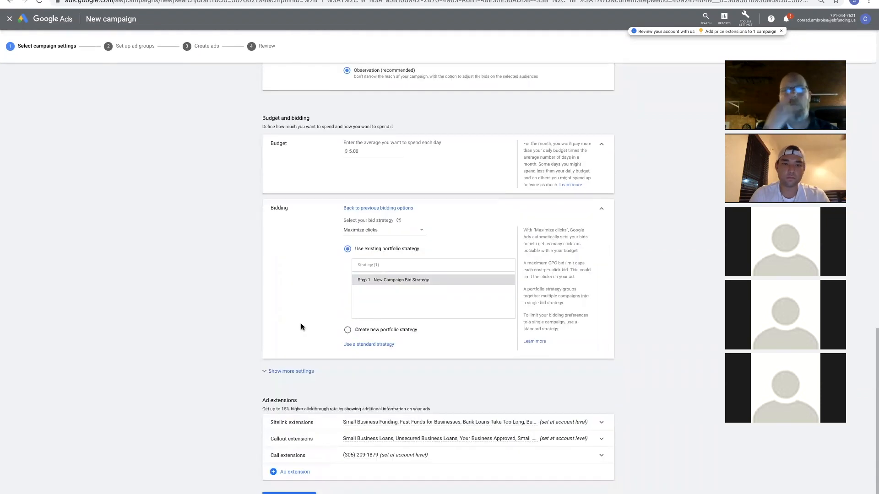
click(289, 373)
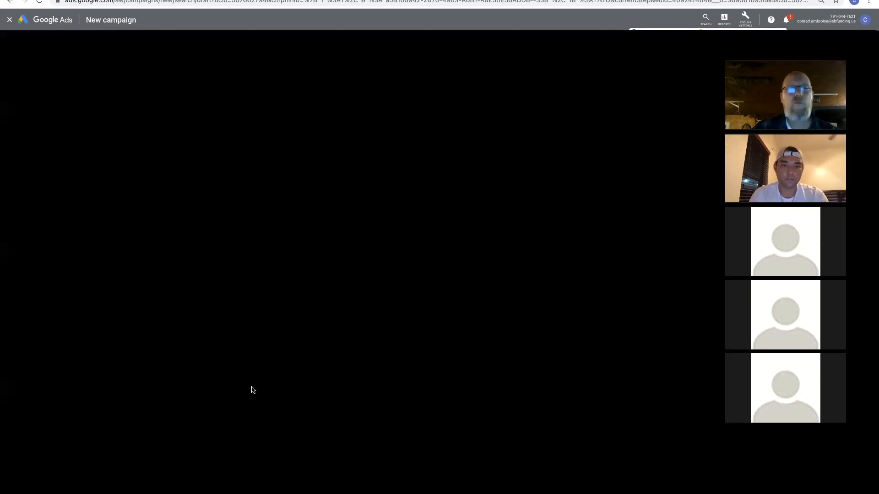
scroll(270, 380, down, 1)
click(428, 422)
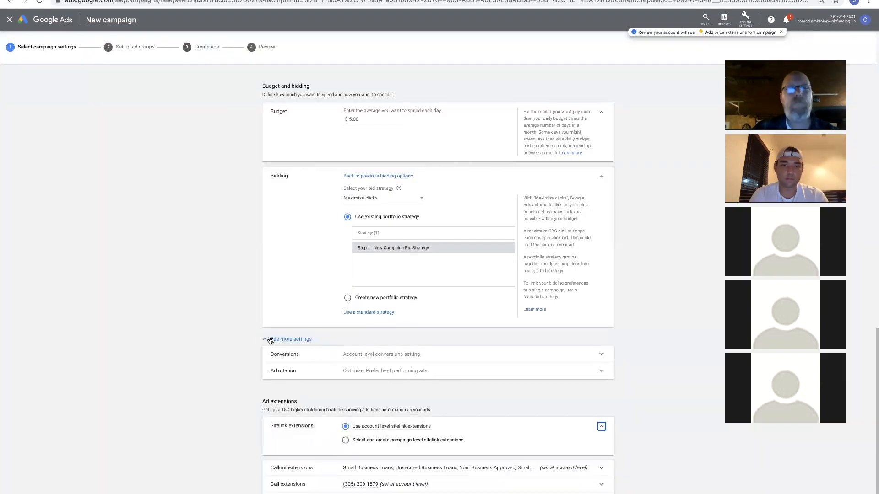
scroll(256, 384, down, 1)
click(351, 413)
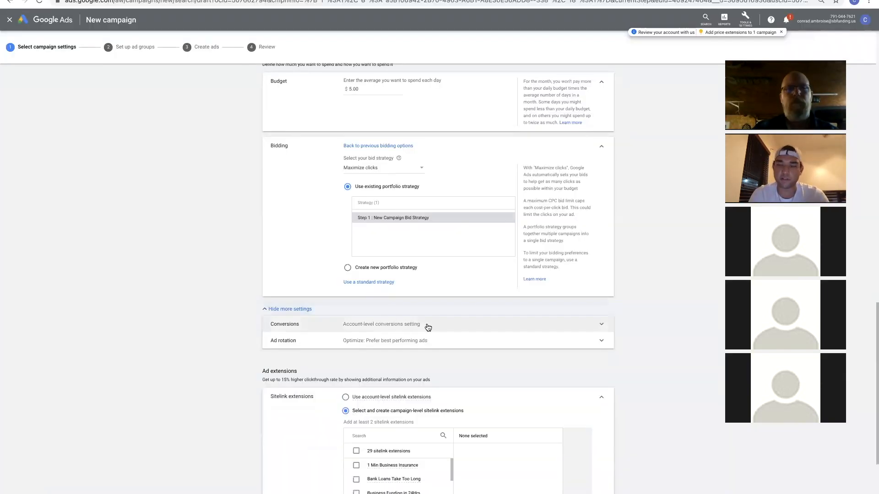
Step: Select the "Your Business APPROVED" and "Small Business Loans" sitelink extensions for the campaign
scroll(427, 326, down, 3)
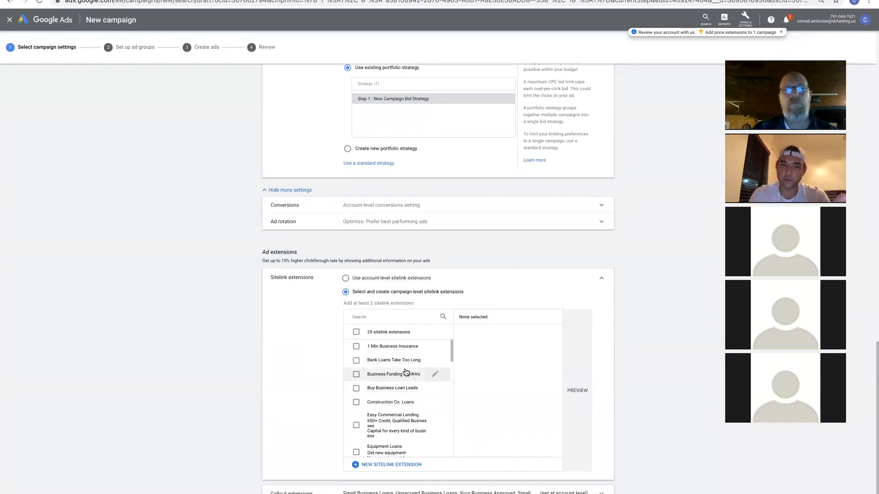
scroll(389, 382, down, 3)
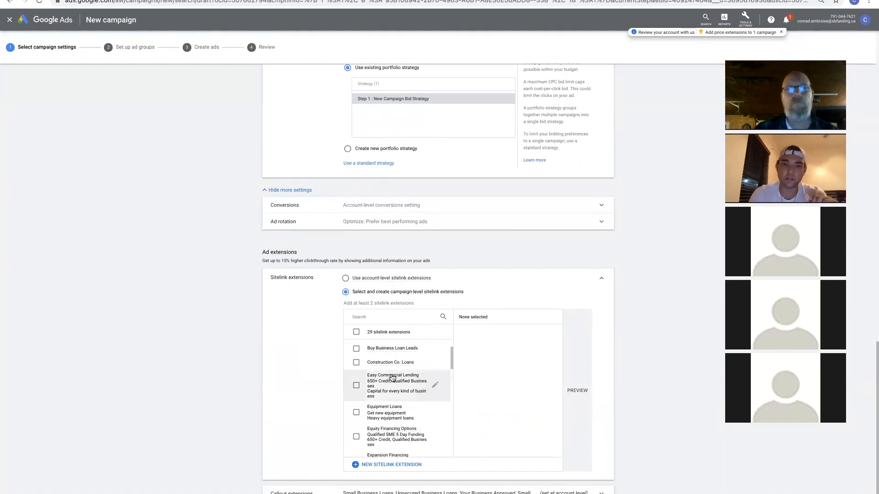
scroll(375, 390, down, 5)
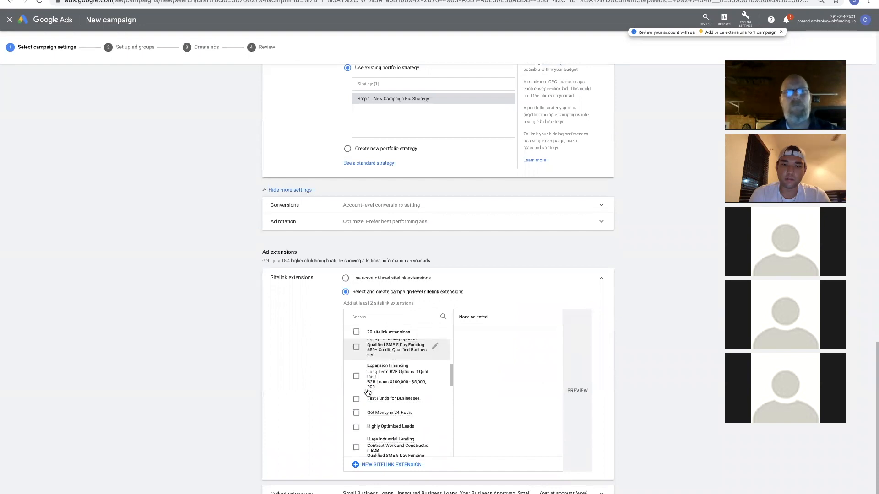
scroll(368, 393, down, 5)
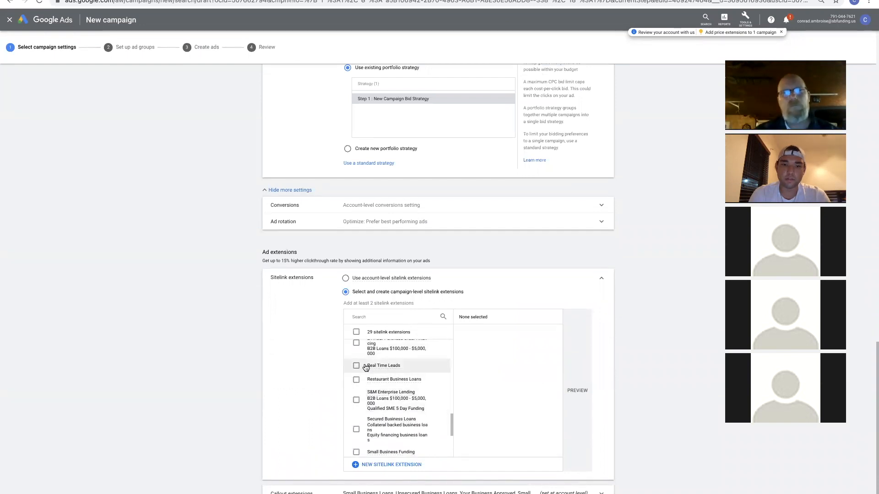
scroll(370, 396, down, 1)
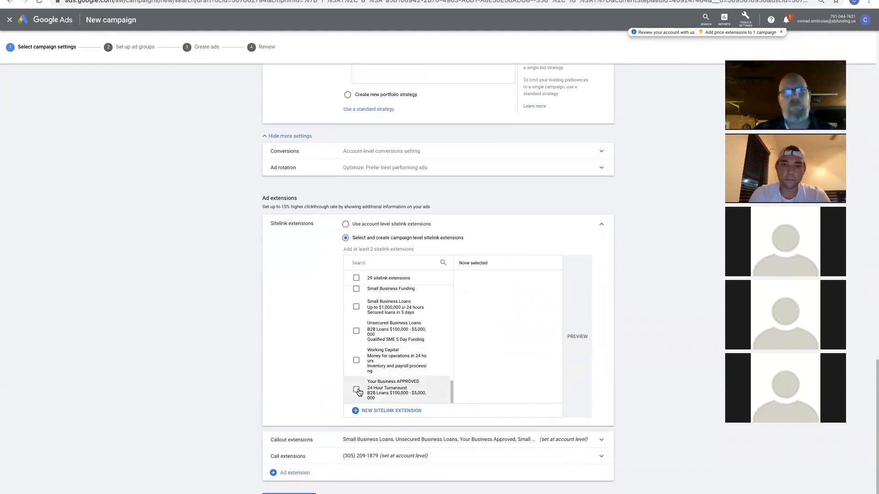
click(361, 386)
scroll(395, 333, up, 1)
scroll(380, 348, up, 1)
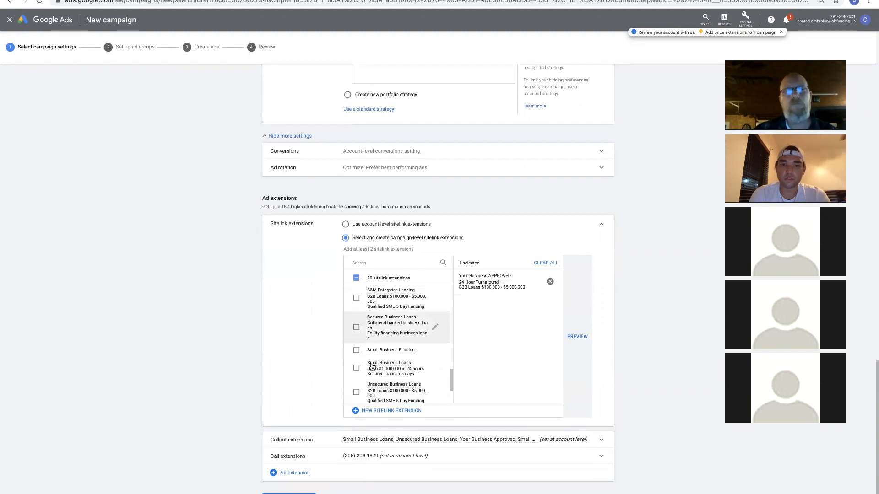
click(357, 369)
scroll(384, 361, up, 5)
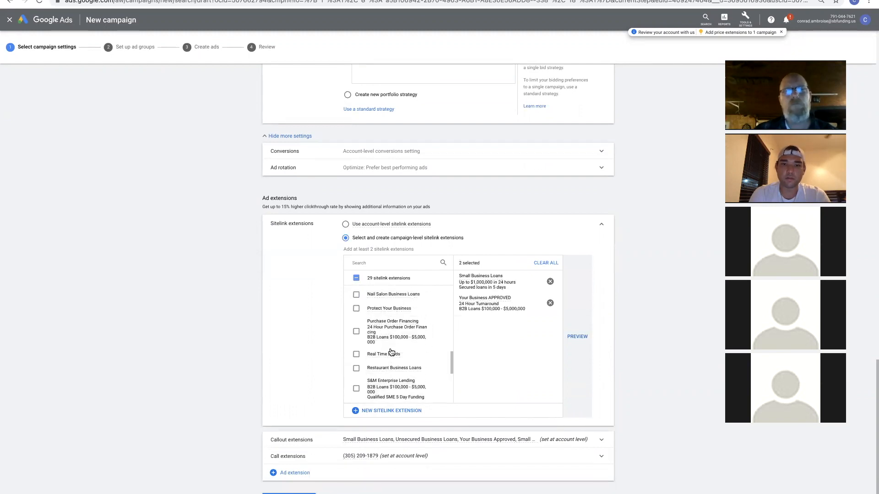
scroll(385, 355, up, 3)
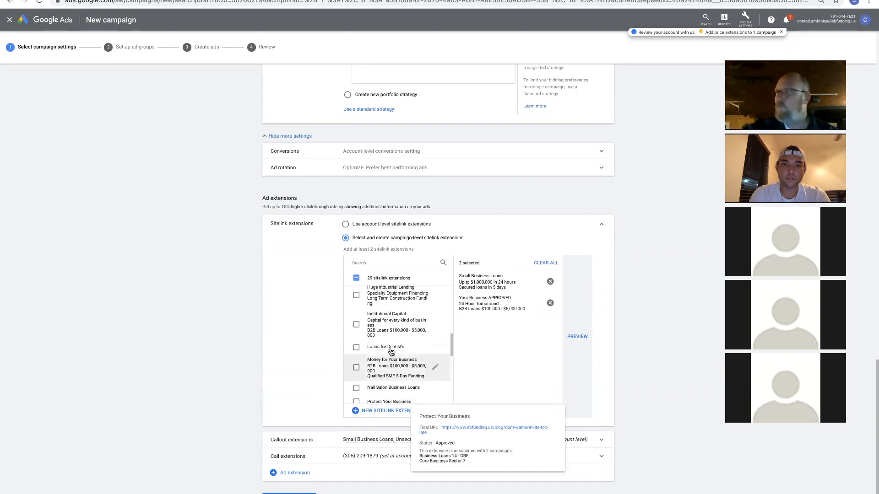
scroll(375, 357, up, 3)
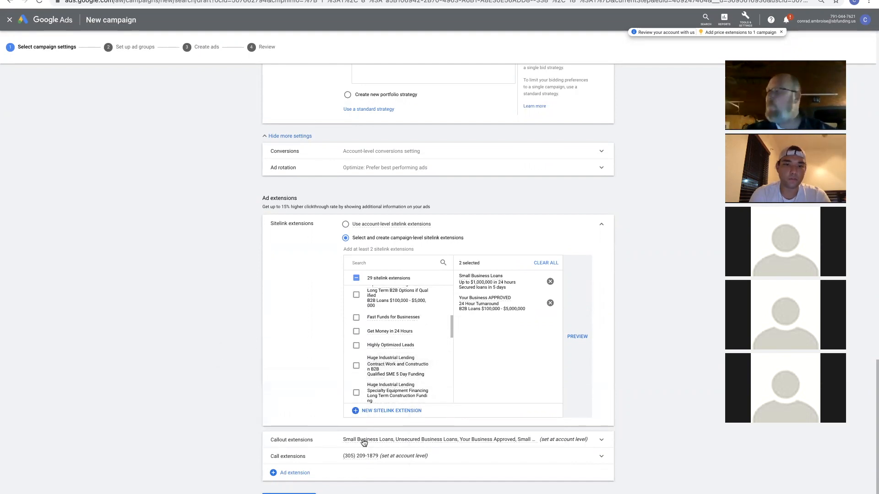
Step: Use campaign-level callout extensions including Small Business Loans and Your Business Approved, and continue to the ad group setup
click(403, 440)
click(346, 455)
scroll(348, 453, down, 3)
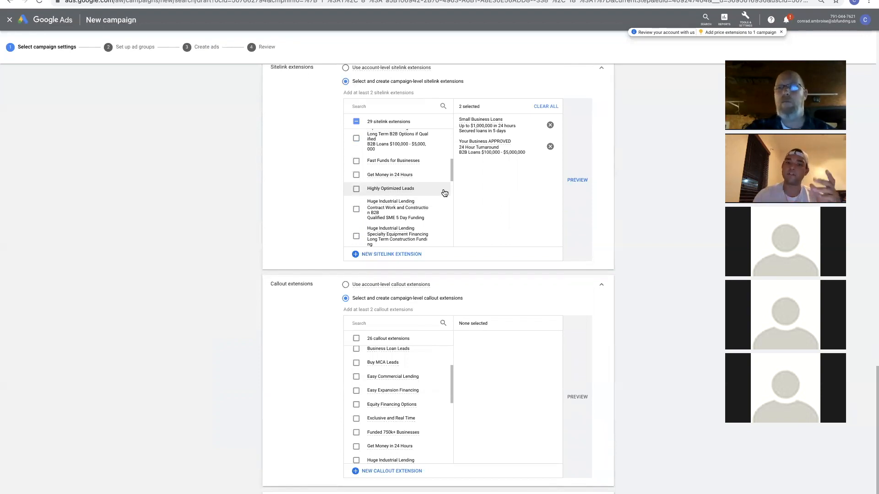
scroll(394, 417, down, 3)
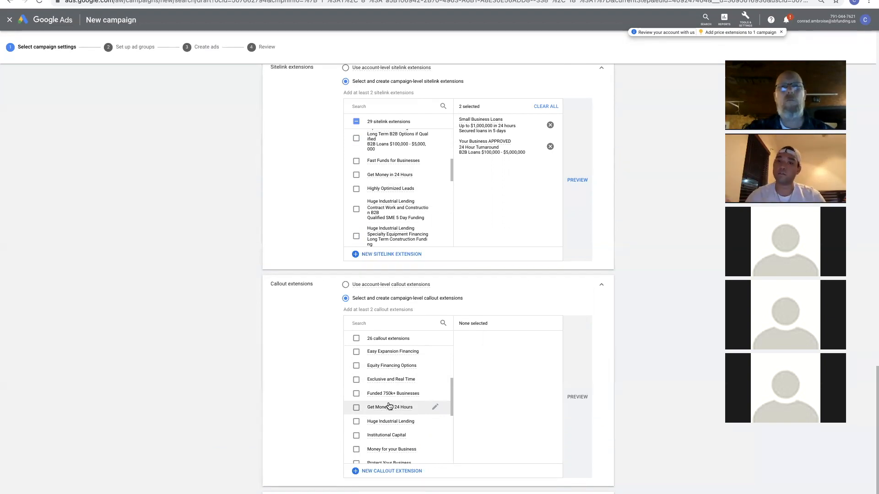
scroll(389, 406, down, 6)
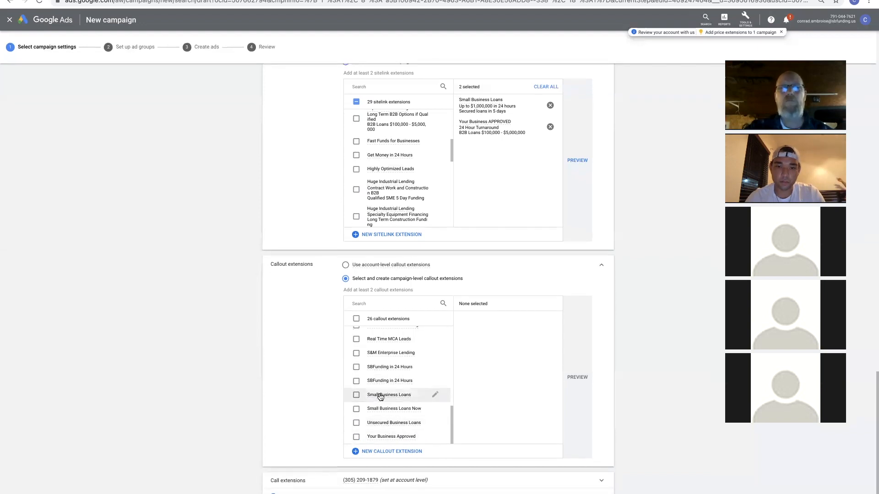
click(379, 393)
scroll(398, 418, down, 1)
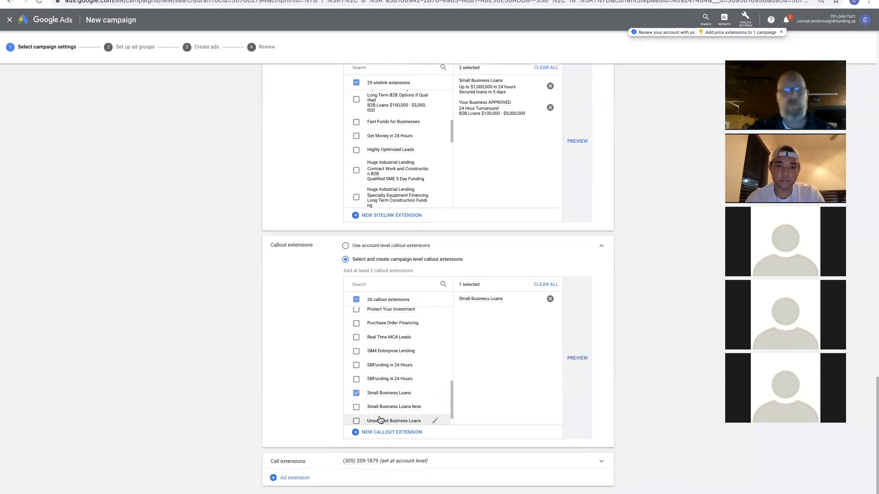
click(383, 416)
scroll(402, 336, up, 3)
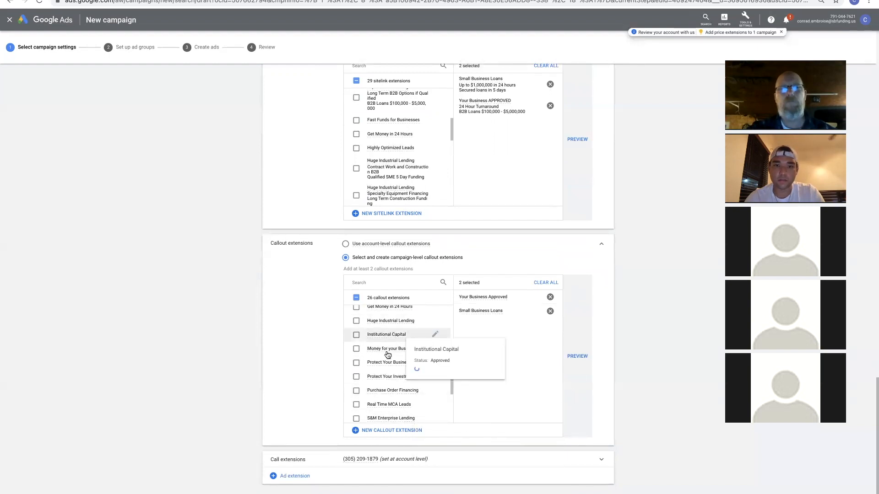
click(391, 338)
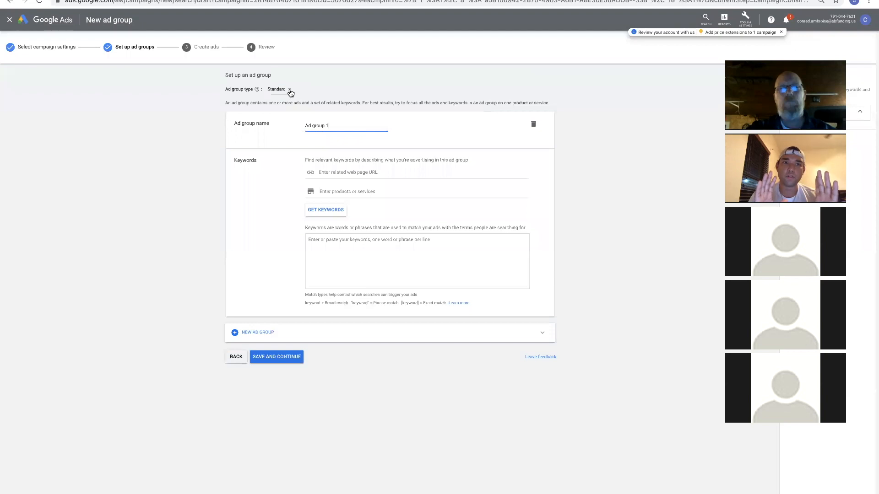
Step: Name the ad group "Business Loans 19 Ad Group 1" and place the cursor in its empty keyword list
triple_click(327, 126)
text(Businekss)
key(BackSpace)
key(BackSpace)
key(BackSpace)
text(ss Loans 19 Ad Group)
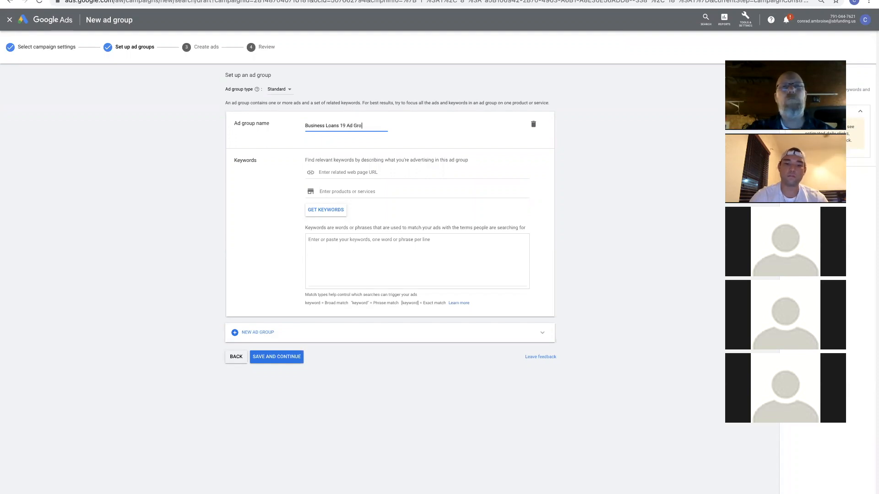
click(331, 257)
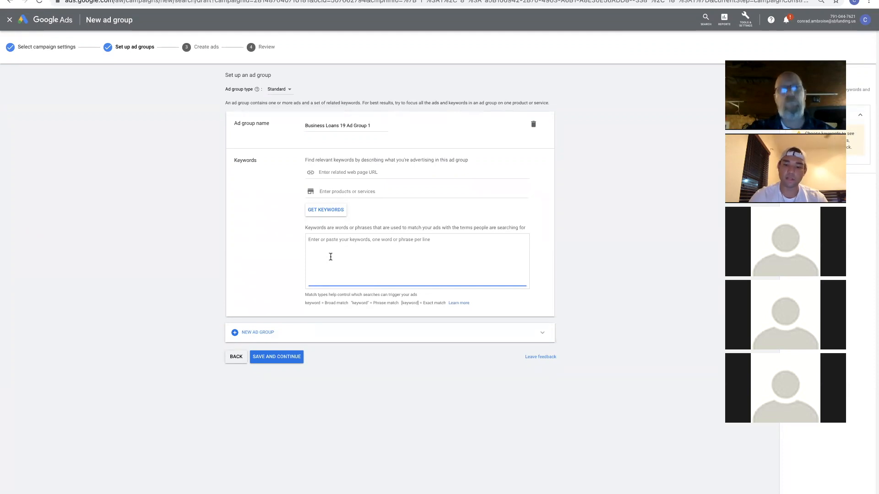
Step: Add the phrase-match keyword "inventory loans" as the first entry in the ad group's keyword list
text(")
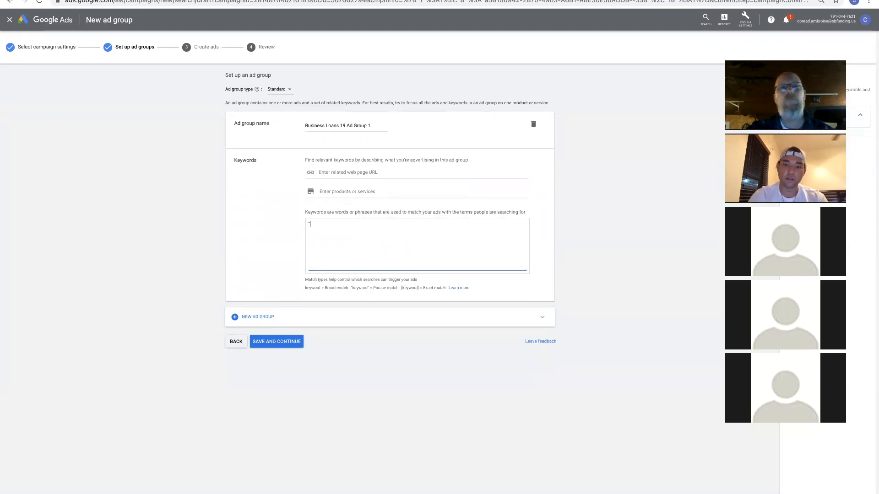
text(inventory)
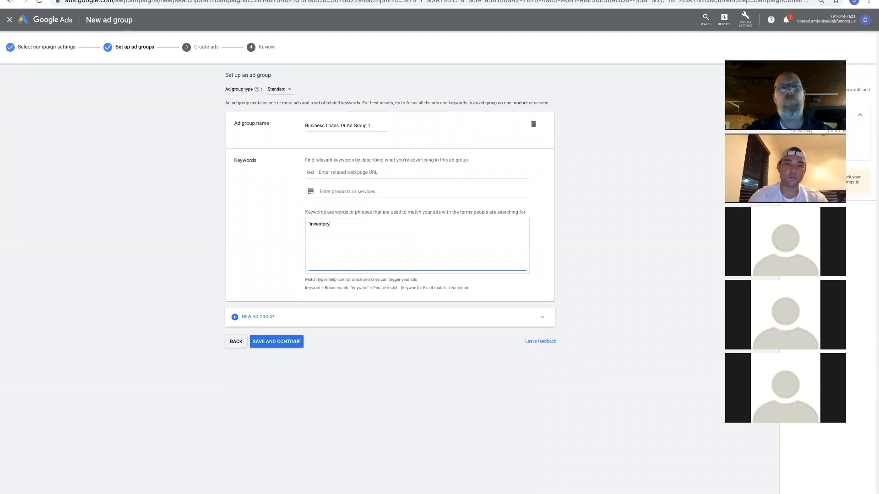
text( f)
text(nc)
key(BackSpace)
key(BackSpace)
key(BackSpace)
text(lo)
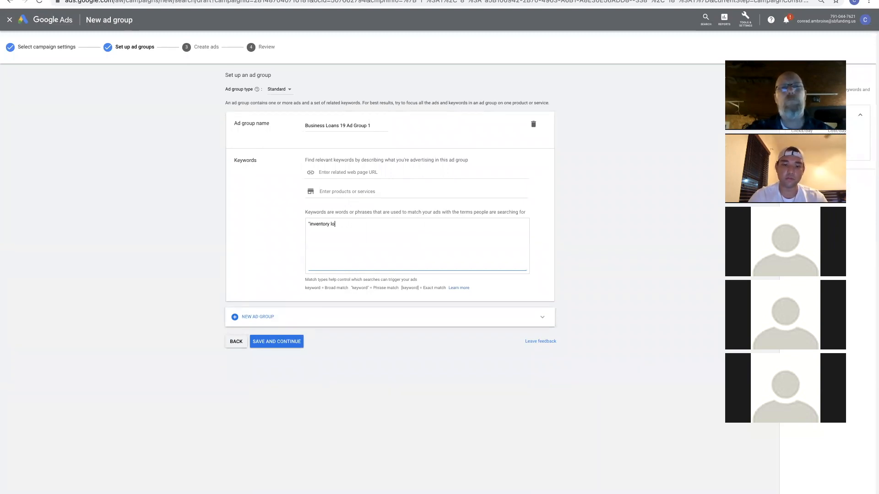
text(ans")
key(Return)
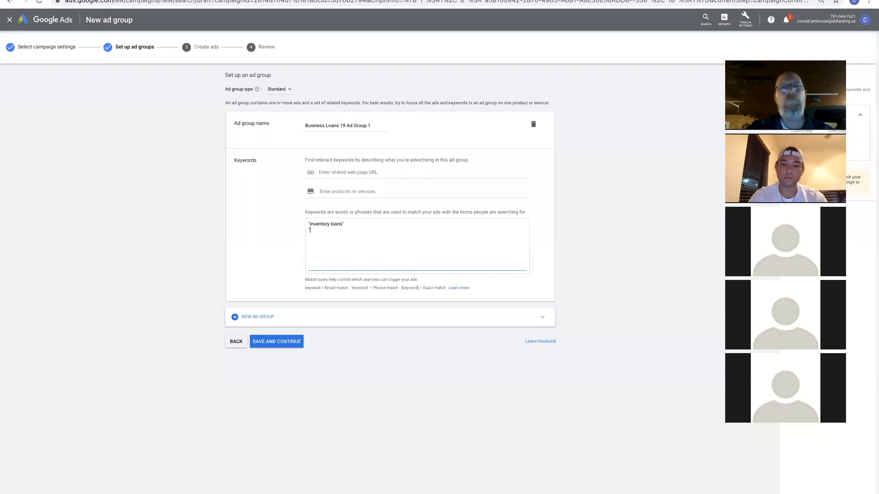
Step: Add the phrase-match keywords "working capital" and "business loans" on separate lines of the keyword list
text("working )
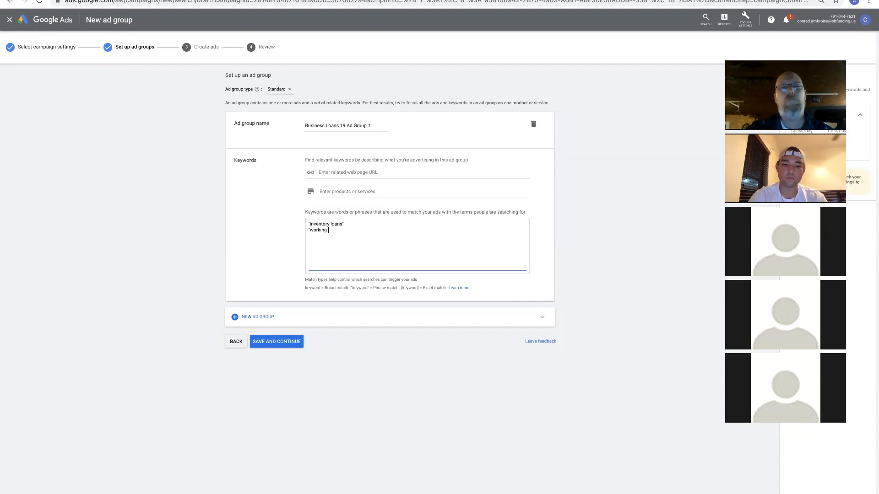
text(capital")
key(Return)
text("Bus)
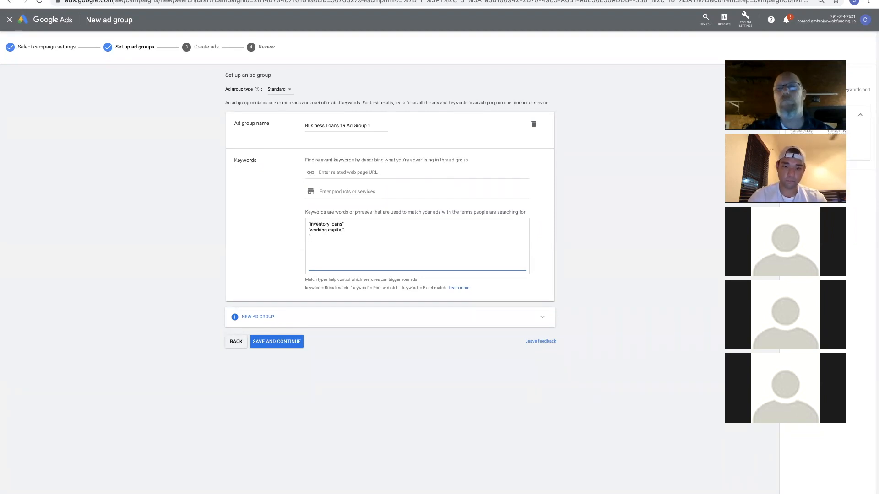
key(BackSpace)
key(BackSpace)
key(BackSpace)
text(b)
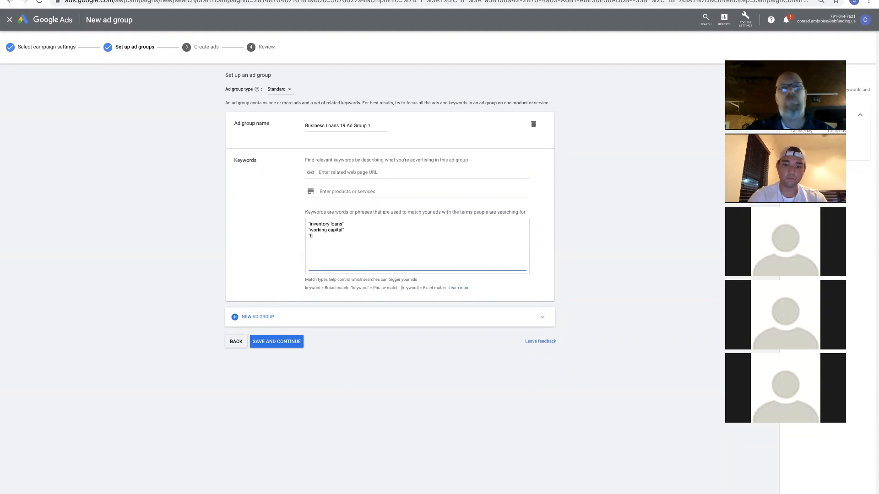
text(usiness loans)
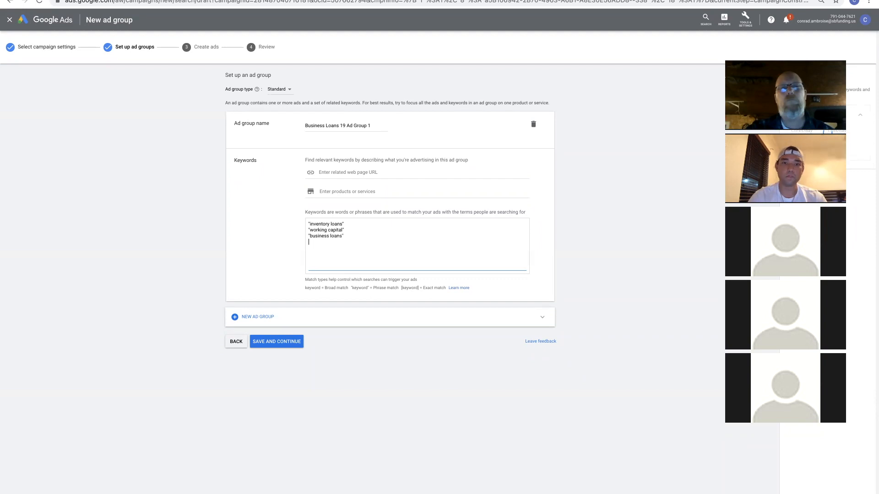
Step: Add the phrase-match keyword "small business loans" on a new line of the keyword list
text("small )
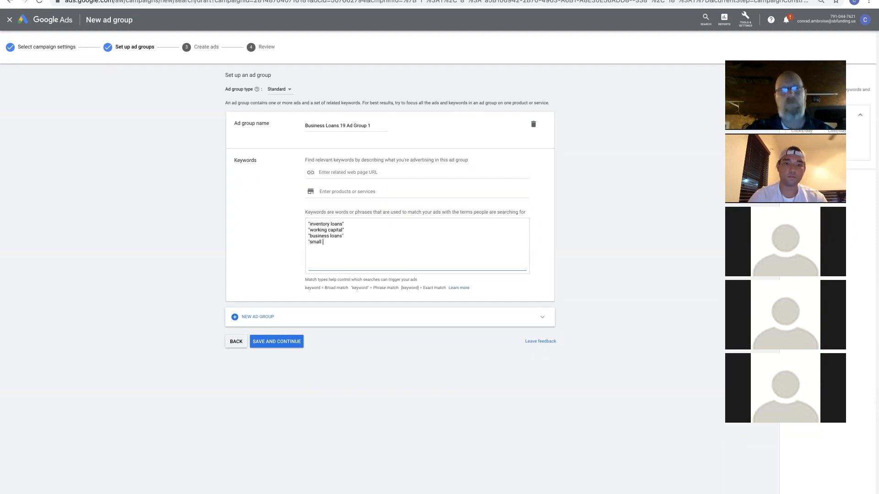
text(business loas)
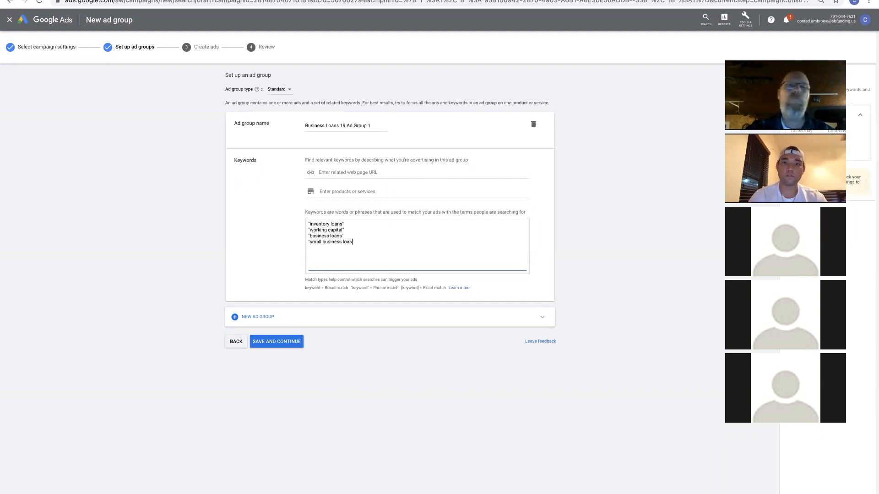
text(bs)
key(BackSpace)
key(BackSpace)
key(BackSpace)
key(BackSpace)
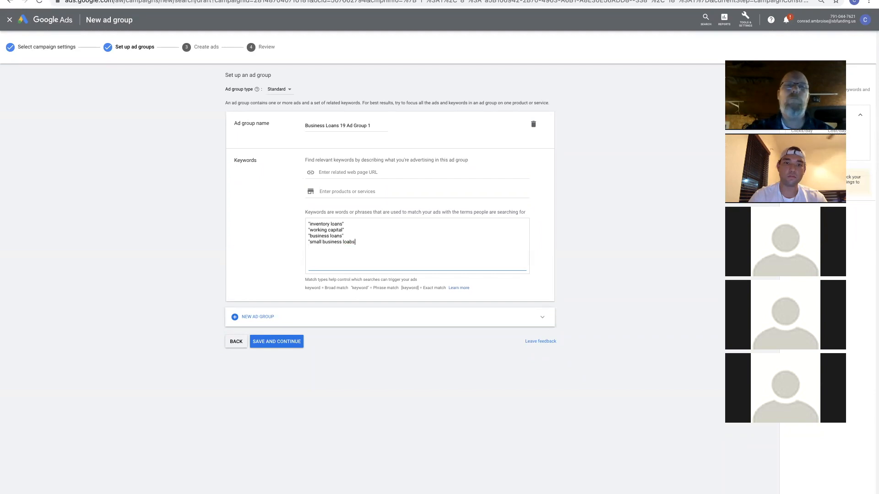
text(ns")
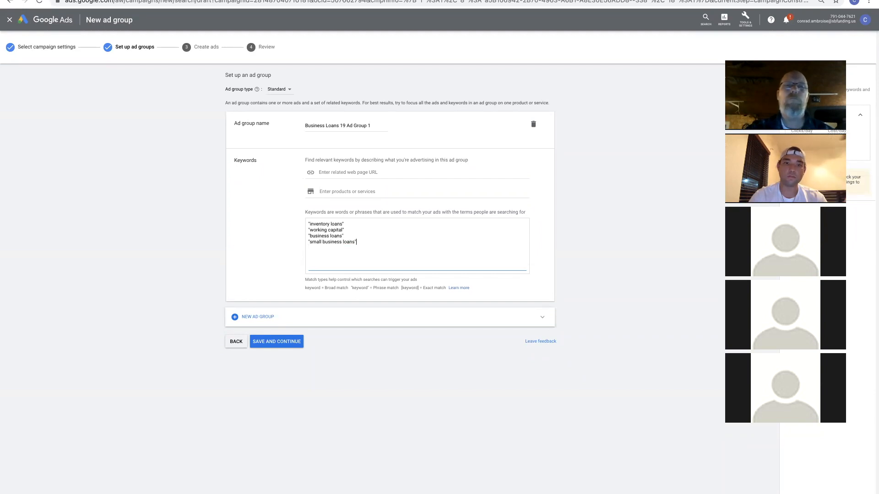
Step: Add the phrase-match keywords "business funding" and "small business funding" on separate lines of the keyword list
text("business fun)
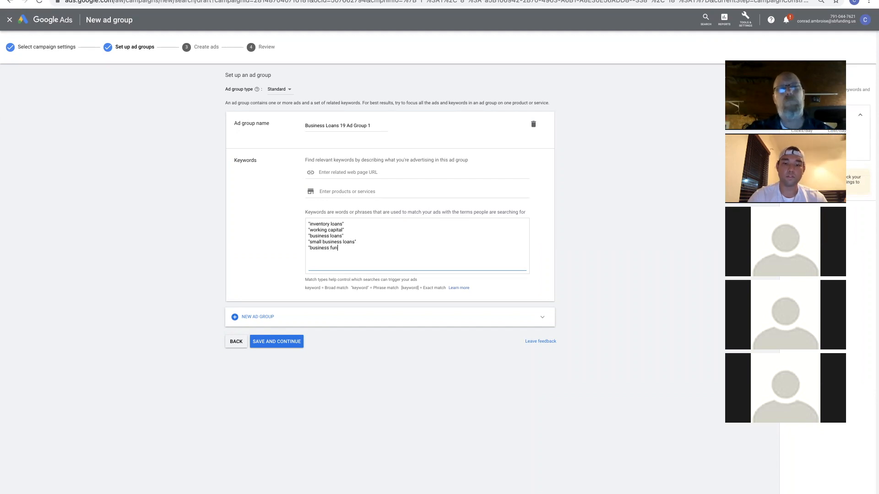
text(doing)
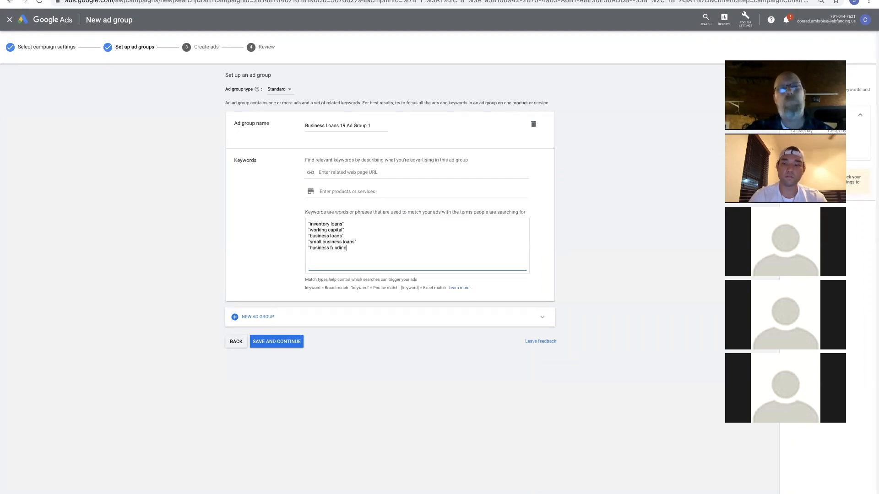
text(" "sm)
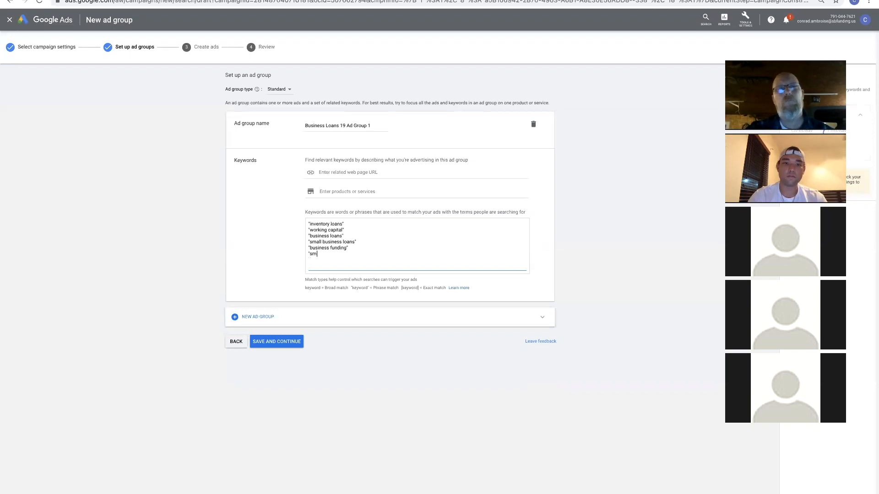
text(all busi)
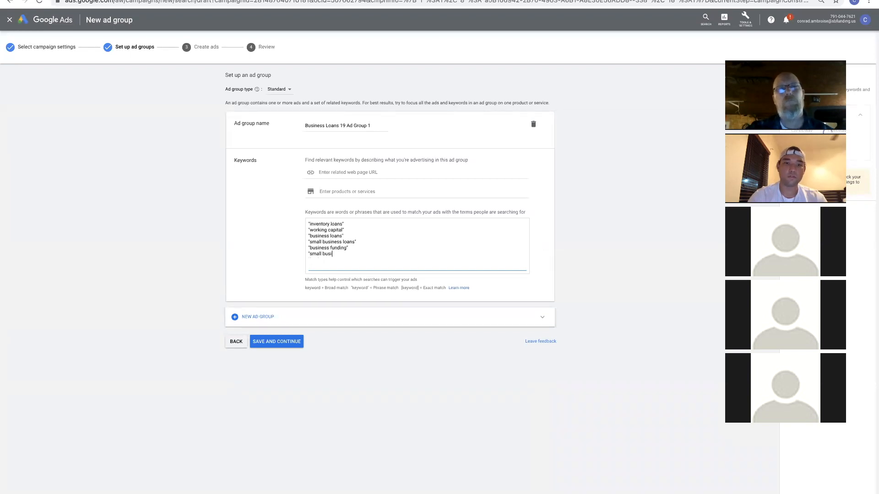
text(ness fundin)
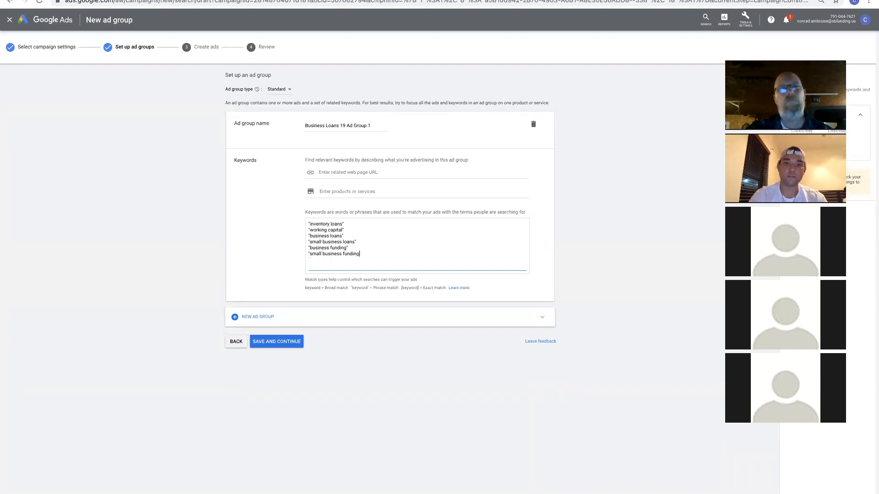
text(g)
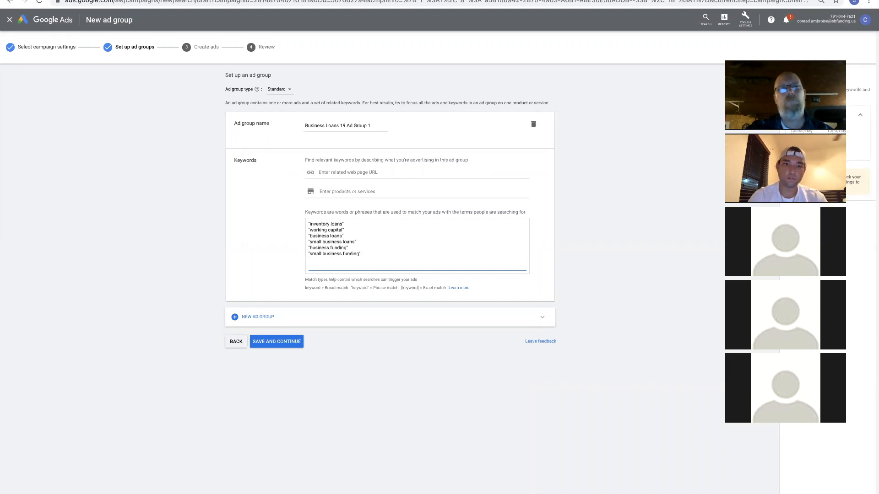
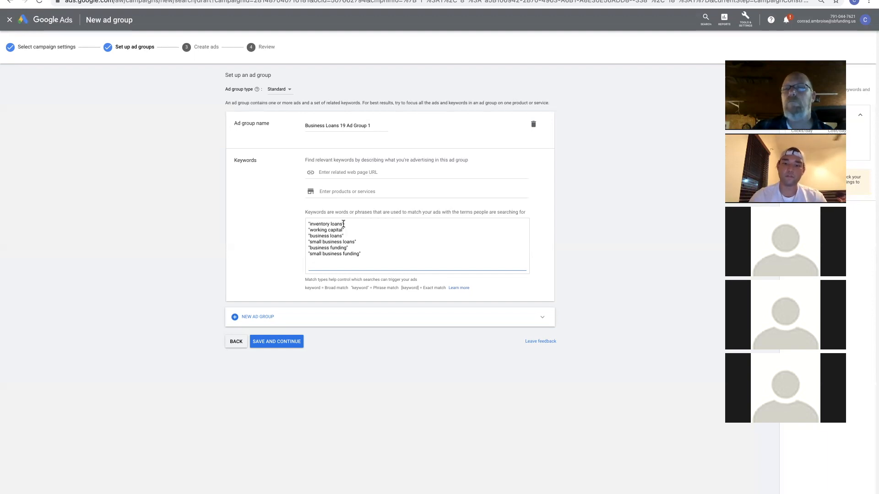
Step: Add inventory loans, working capital and business loans as broad-match keywords without quotation marks, one per line below the phrase-match ones
text(inventory loans)
key(Return)
text(wprrking capital)
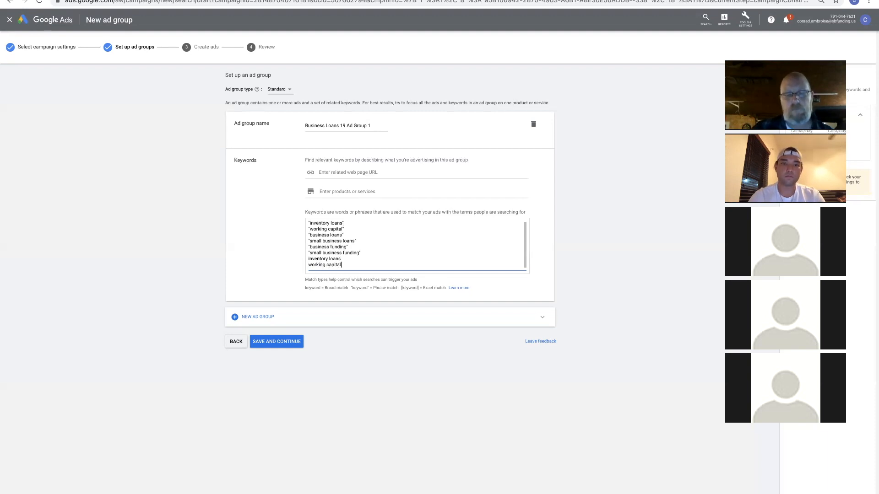
key(Return)
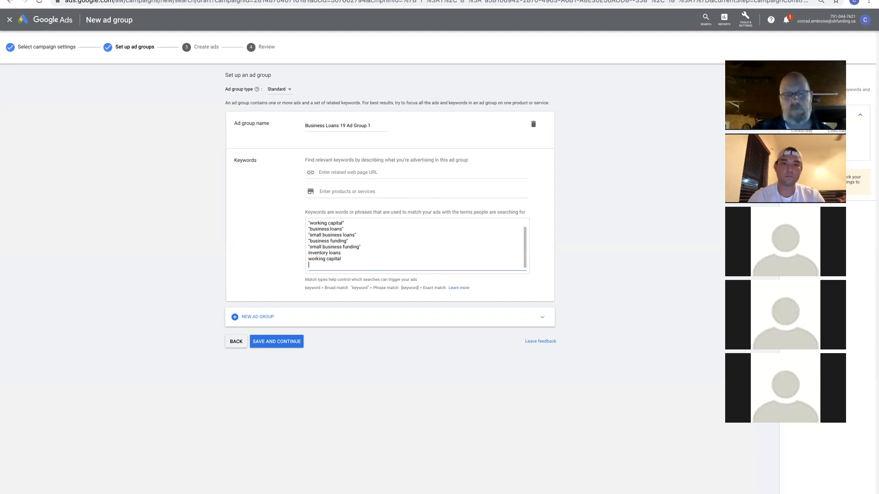
text(busines)
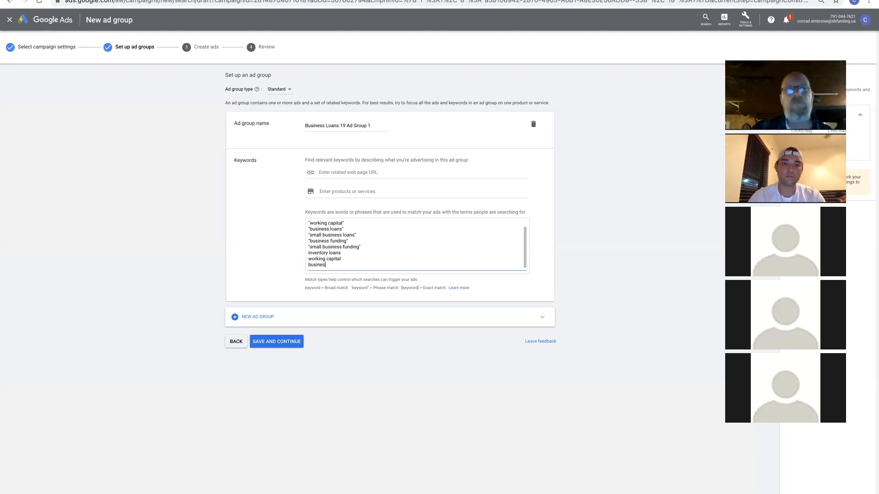
text(s loans)
key(Return)
Step: Add small business loans, business funding and small business funding as broad-match keywords without quotation marks, one per line
text(smal)
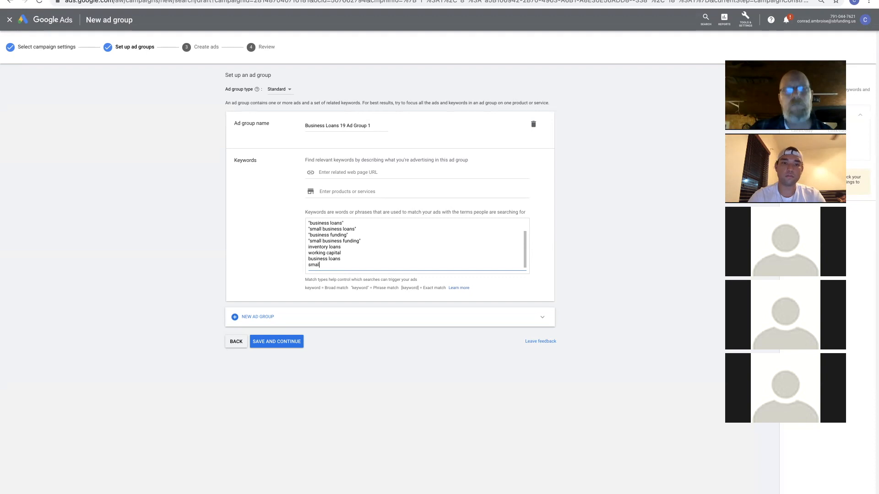
text(l business loans)
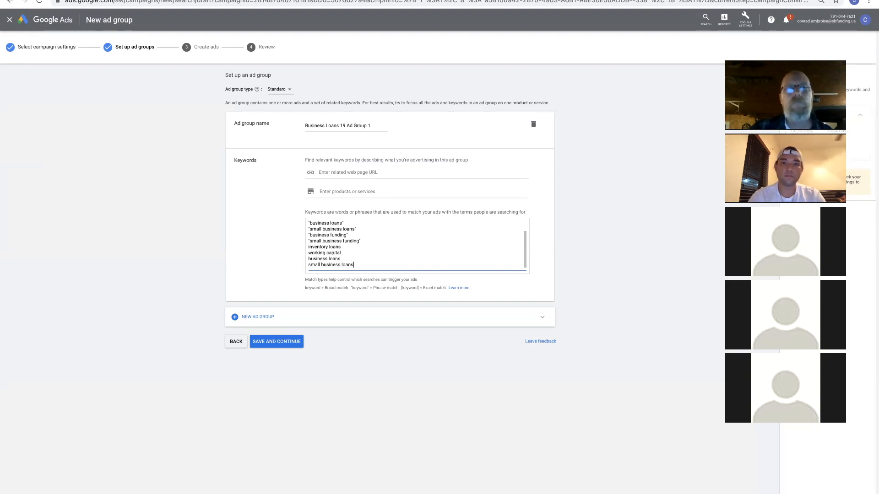
key(Return)
text(business)
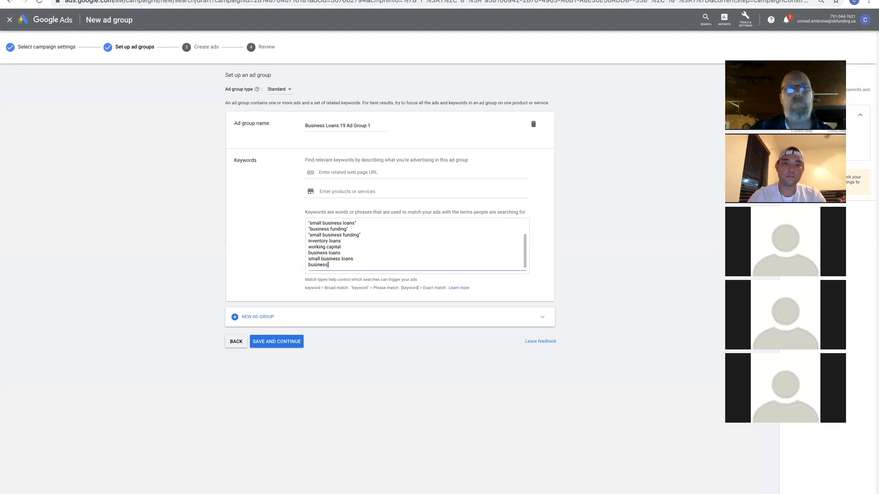
text( funding)
key(Return)
text(small busine)
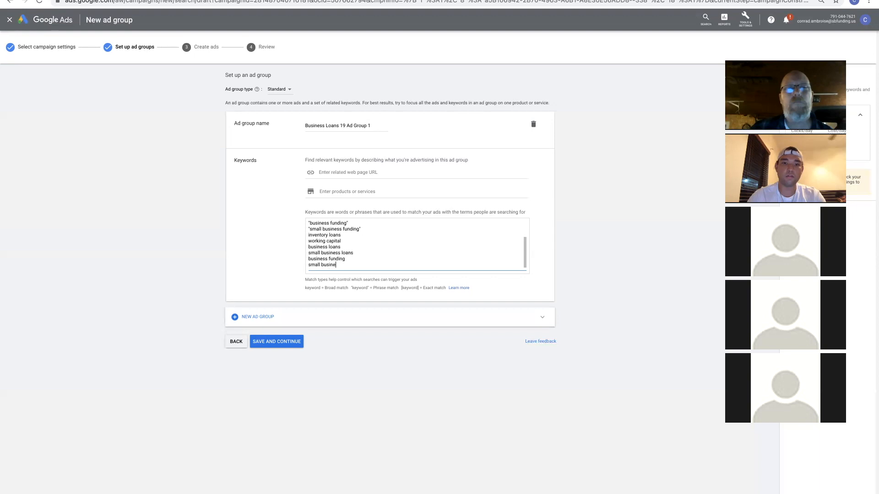
text(ss funding)
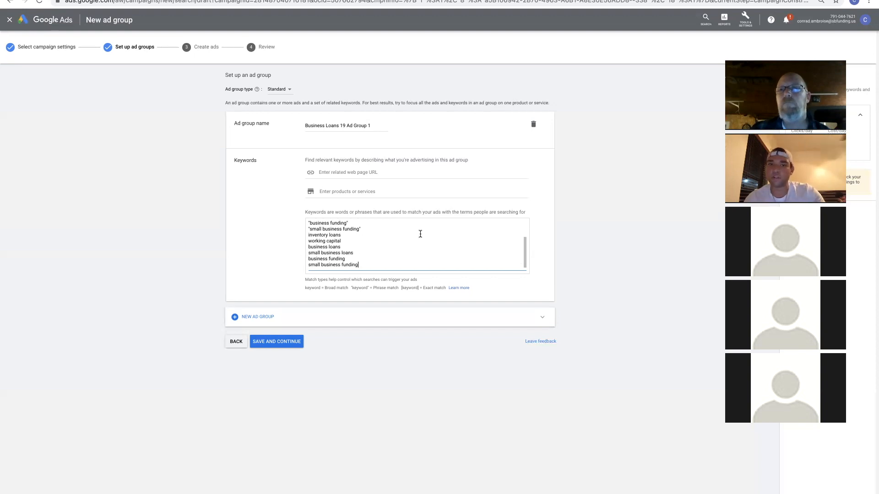
Step: Save the ad group's keywords, continue to ad creation and switch from responsive search ads to text ads
key(Up)
key(Up)
key(Up)
key(Up)
key(Up)
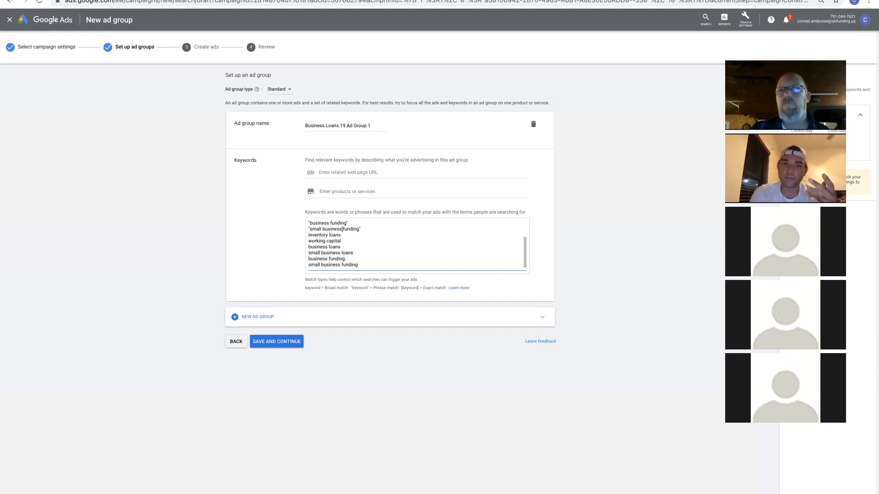
click(308, 223)
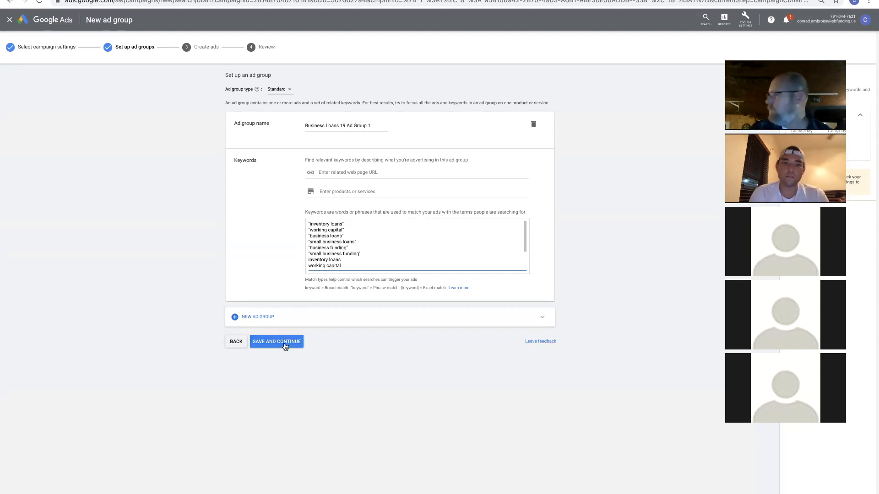
click(284, 346)
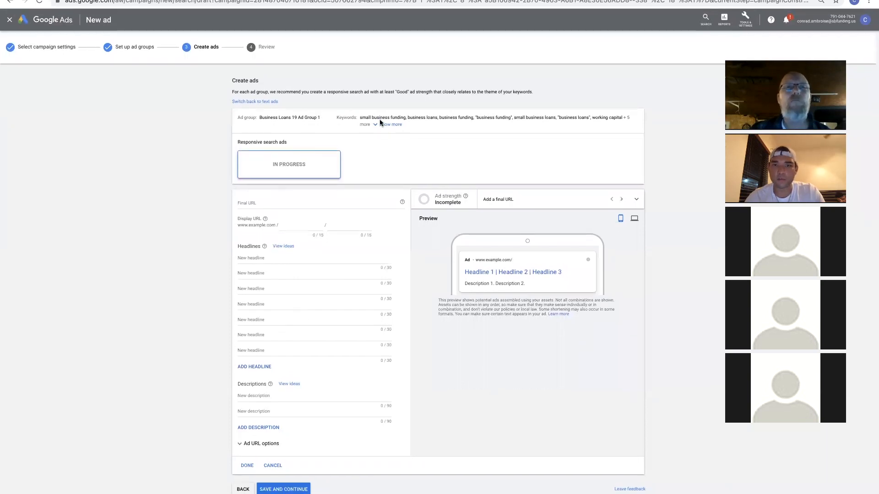
click(260, 102)
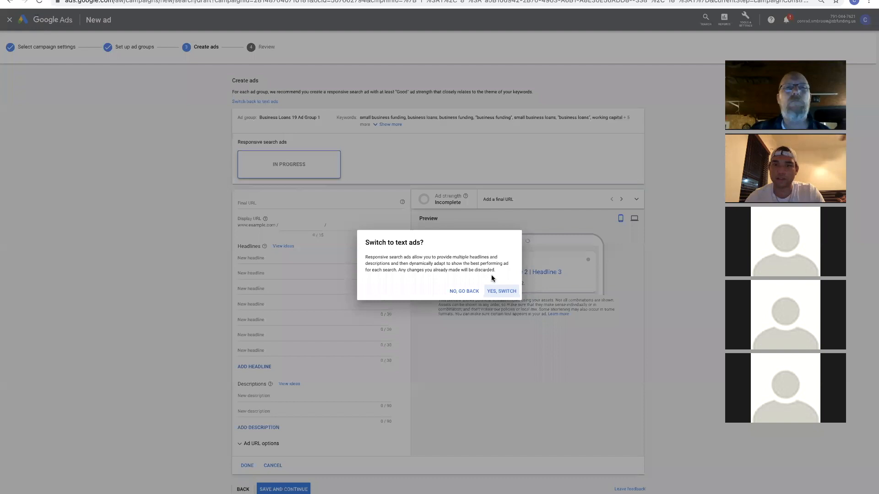
click(498, 291)
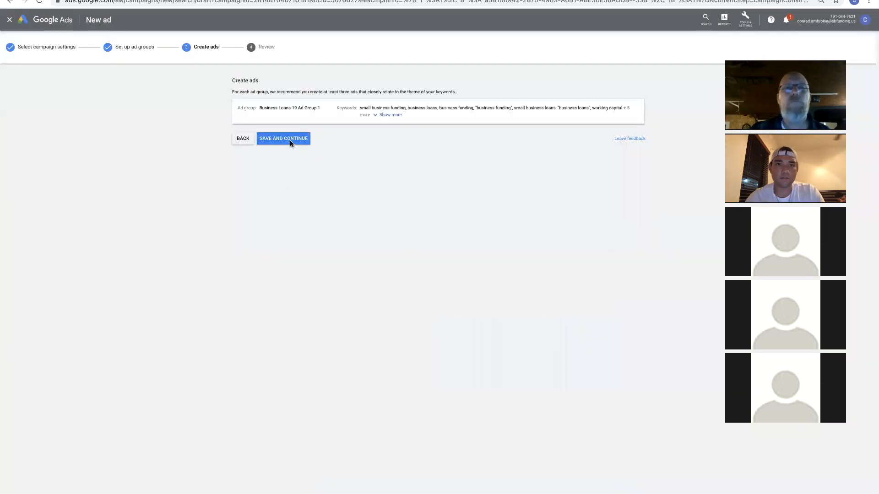
click(258, 204)
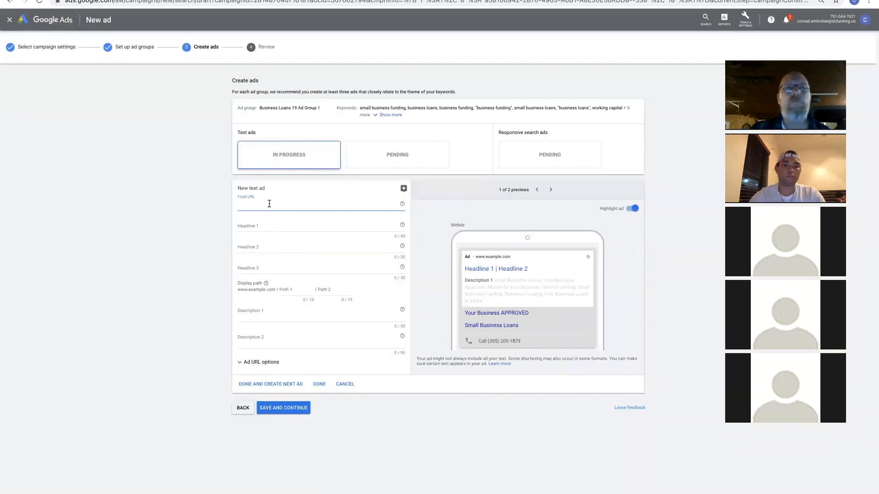
text(https)
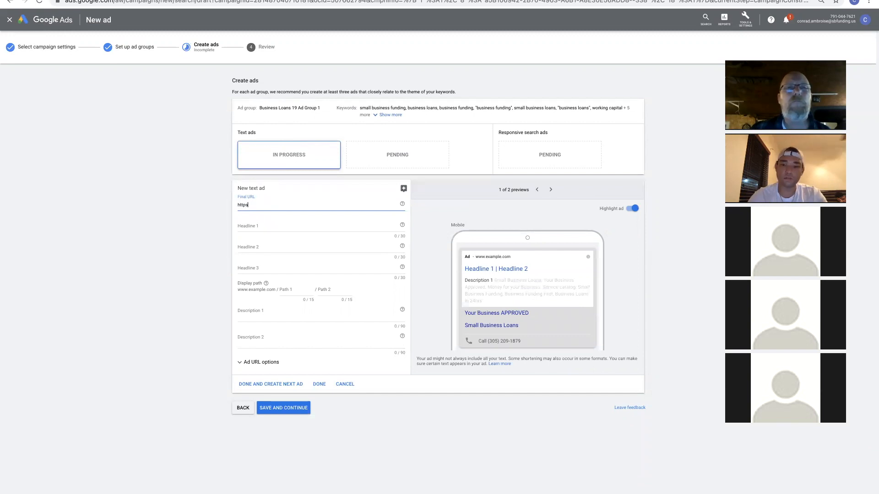
text(://www.sbloans)
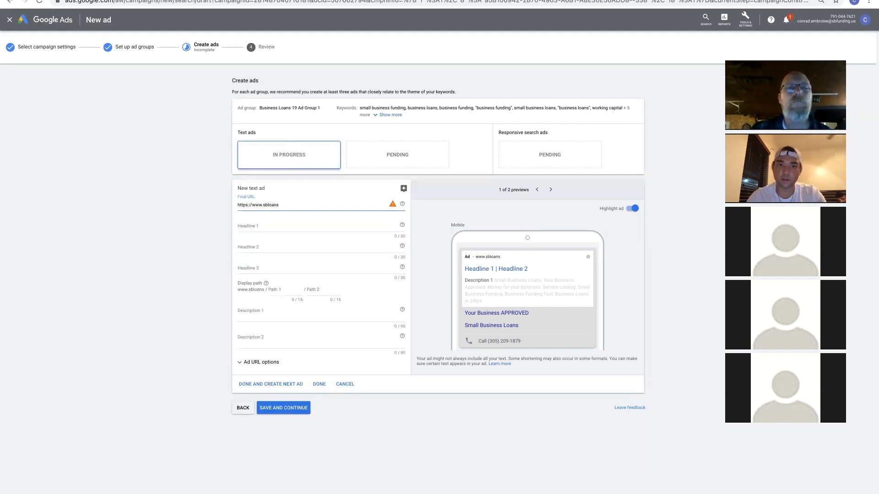
text(.us/19)
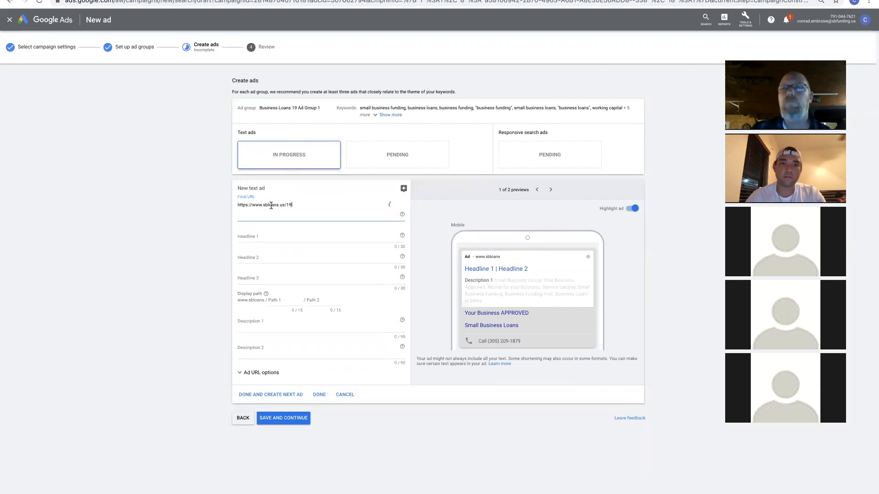
Step: Enter "Best Small Business Loans" as Headline 1 of the text ad
click(253, 235)
text(Small)
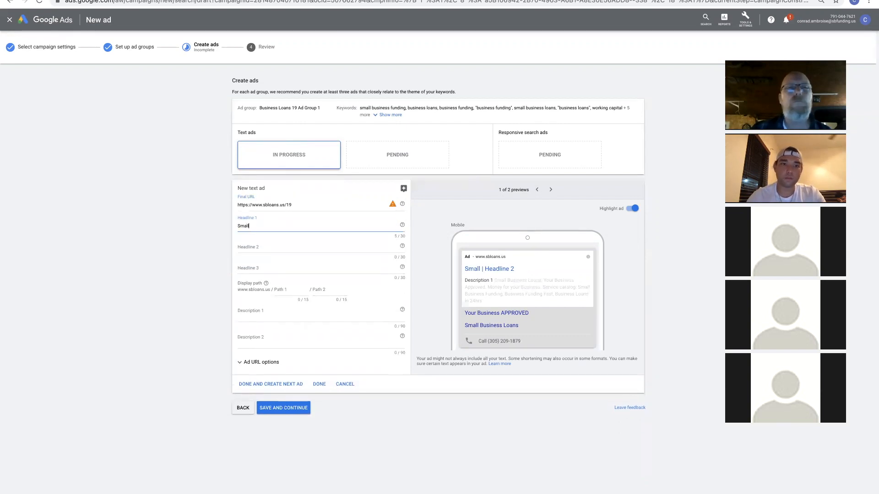
key(BackSpace)
key(BackSpace)
key(BackSpace)
key(BackSpace)
key(BackSpace)
text(Best Small Bus)
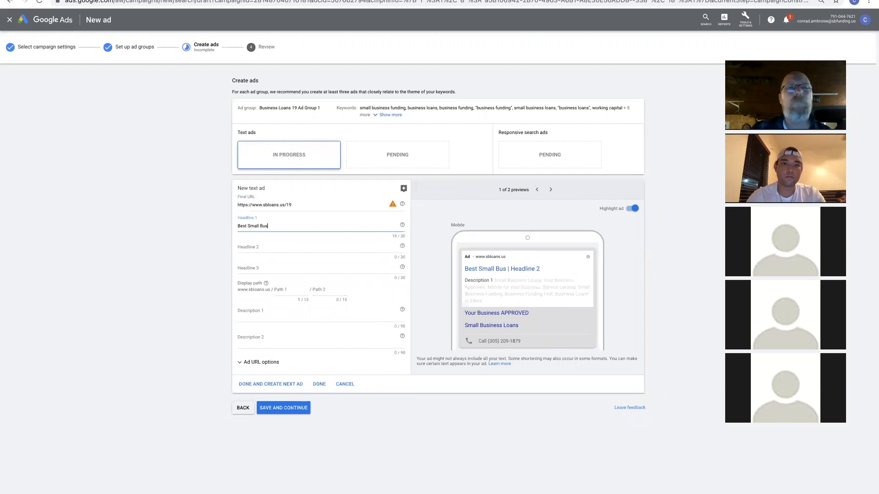
text(iness Loans)
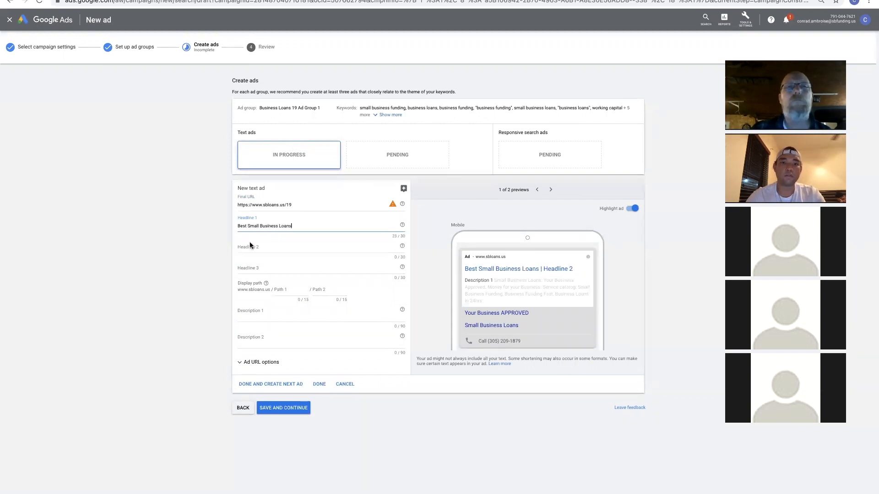
Step: Enter "Up to $50,000 in 24 Hours" as Headline 2 of the text ad
click(241, 251)
text(Up to)
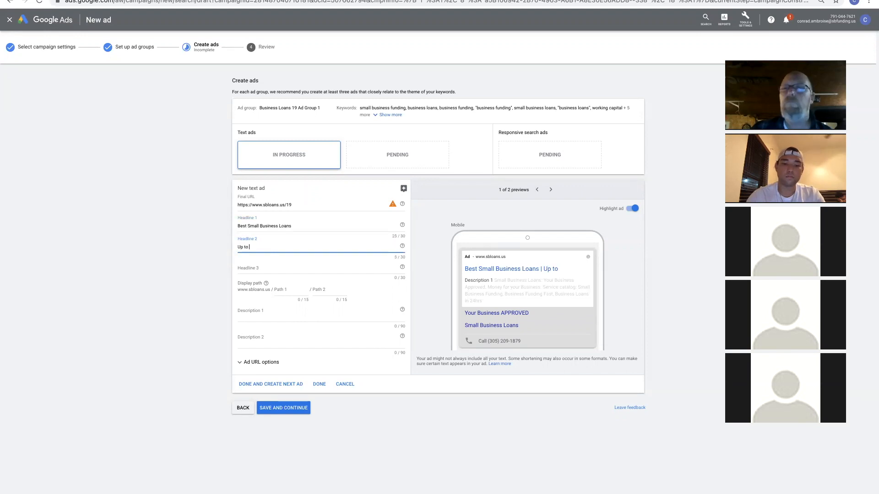
text($50)
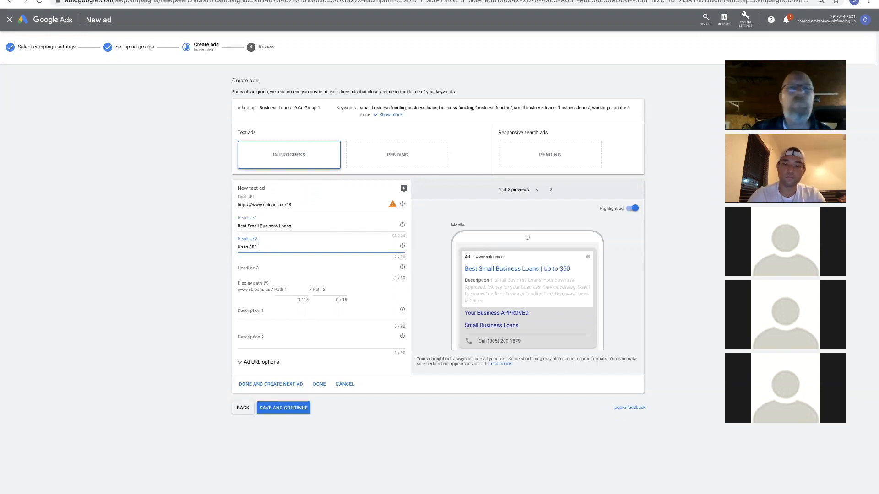
text(,000 in 24 Hours)
Step: Enter "Apply Today To Learn More" as Headline 3 of the text ad
click(282, 275)
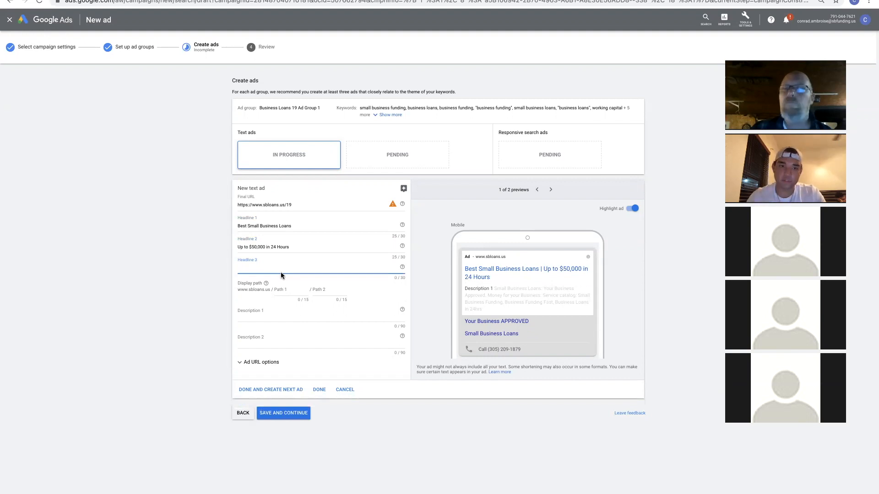
text(Ap)
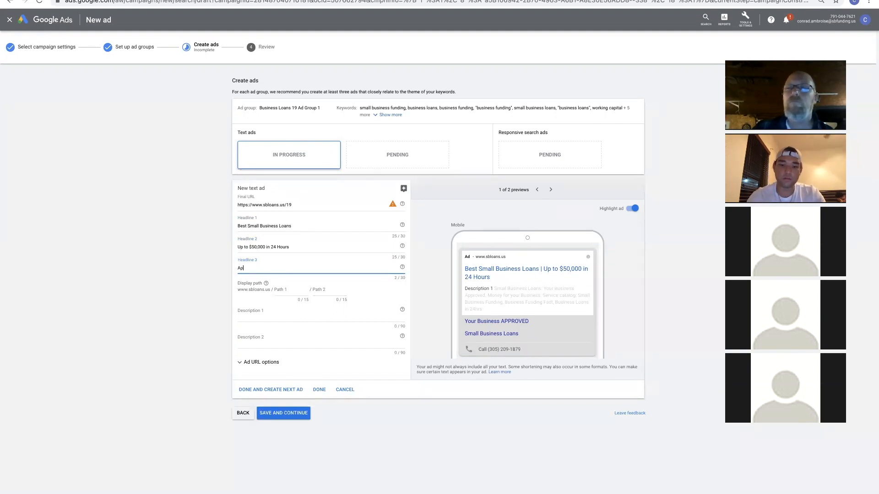
key(BackSpace)
key(BackSpace)
key(BackSpace)
key(BackSpace)
text(Apply today to loa)
key(BackSpace)
key(BackSpace)
key(BackSpace)
key(BackSpace)
key(BackSpace)
key(BackSpace)
key(BackSpace)
key(BackSpace)
key(BackSpace)
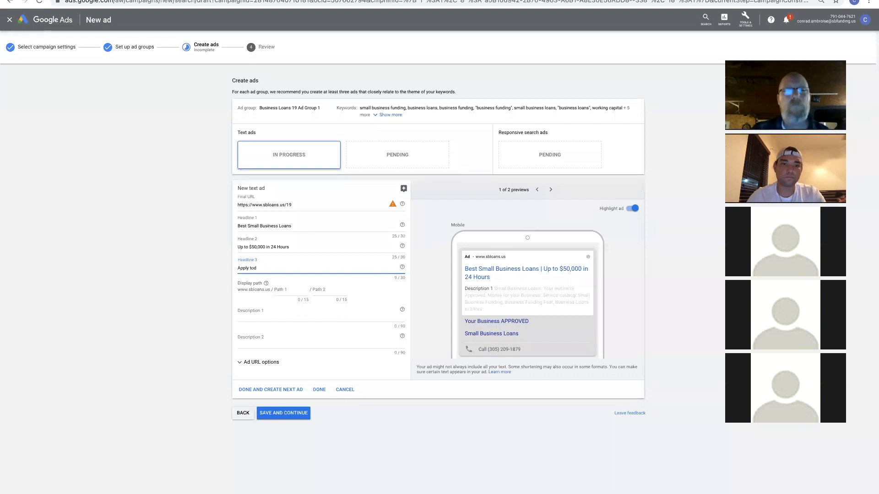
text(oday)
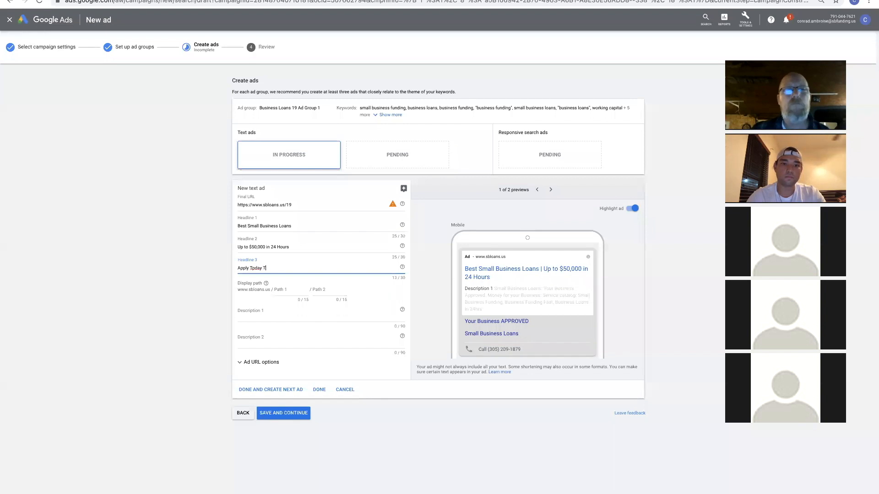
key(BackSpace)
key(BackSpace)
key(BackSpace)
key(BackSpace)
text(day To Learn More)
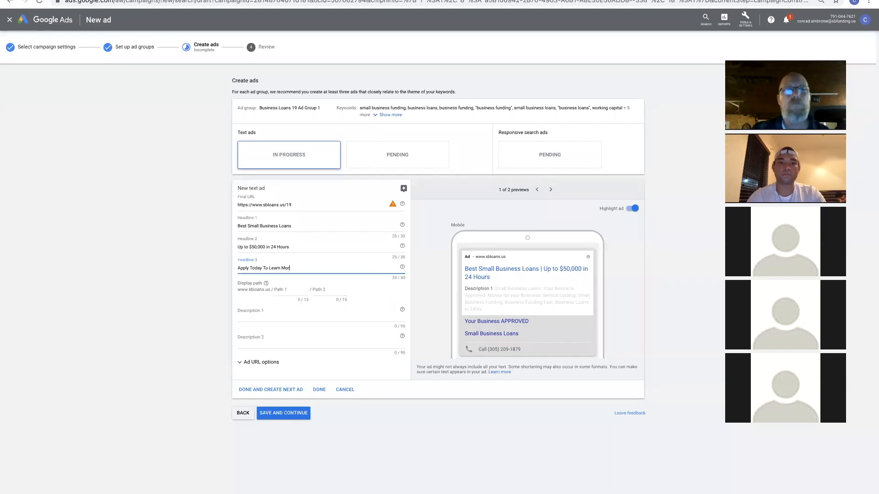
Step: Set Description 1 to "Small business loans for all industries. All credit types accepted. 94% approval rate."
click(262, 311)
text(Small biusine)
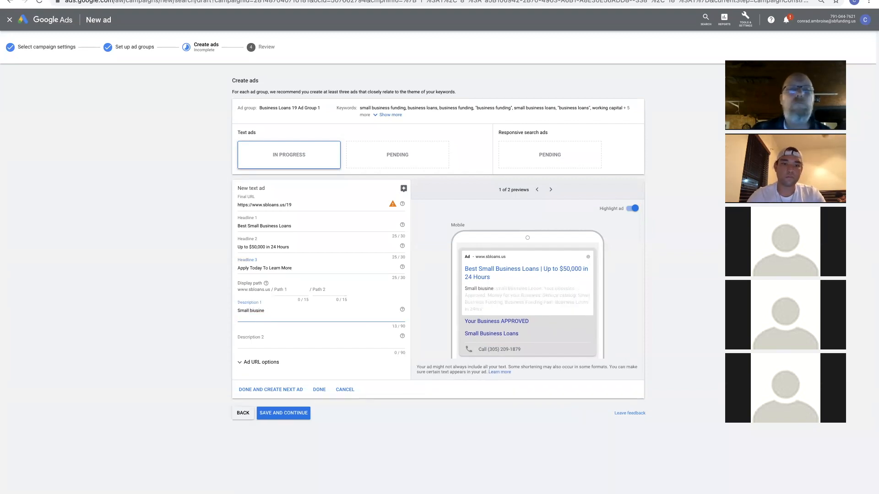
key(BackSpace)
key(BackSpace)
key(BackSpace)
key(BackSpace)
key(BackSpace)
text(business loas)
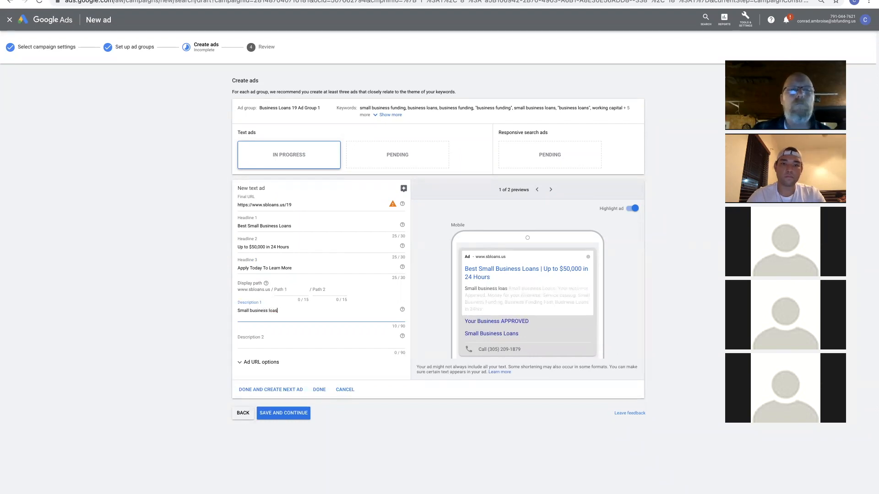
key(BackSpace)
text(ns)
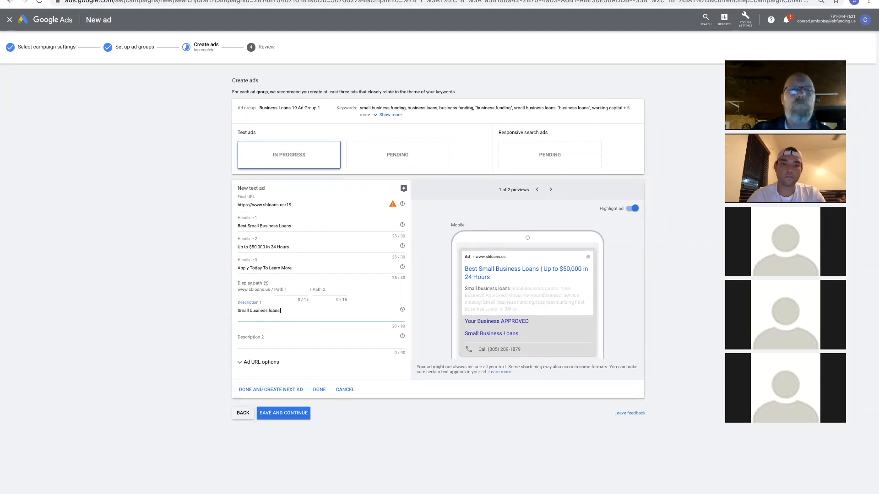
text( for all industries. All credit ty)
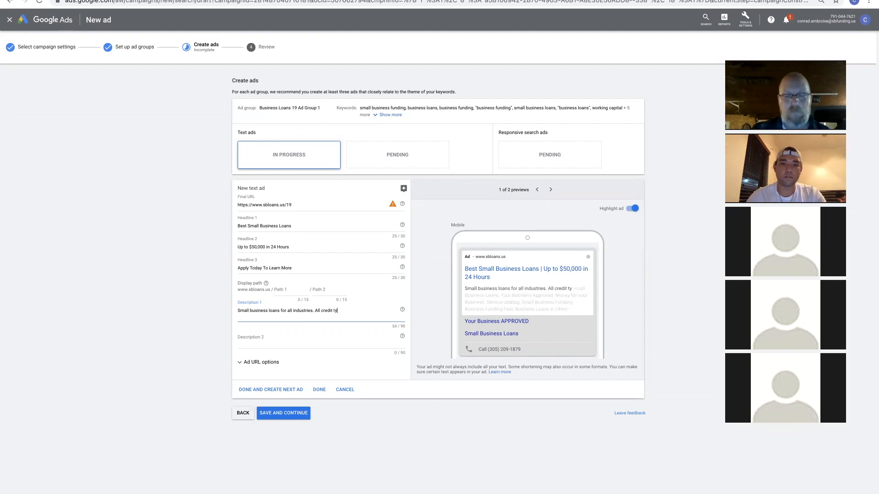
text(pes accepte)
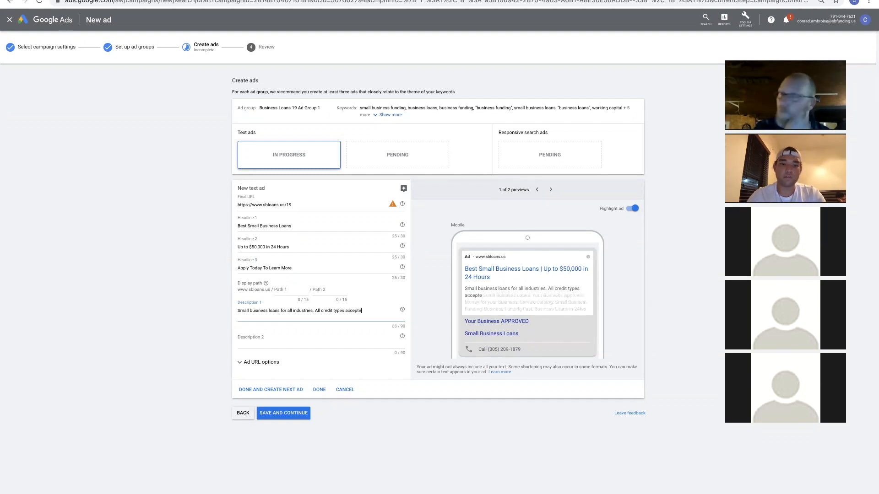
text(d. 94% Approval)
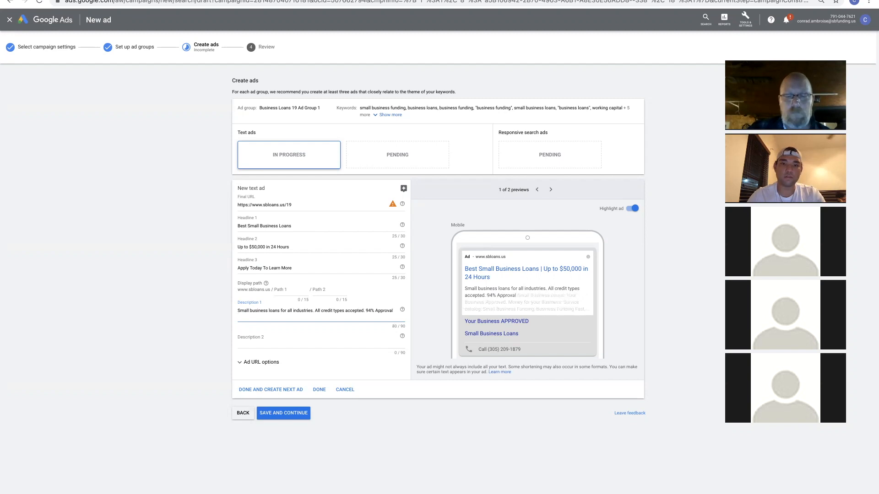
text( rate)
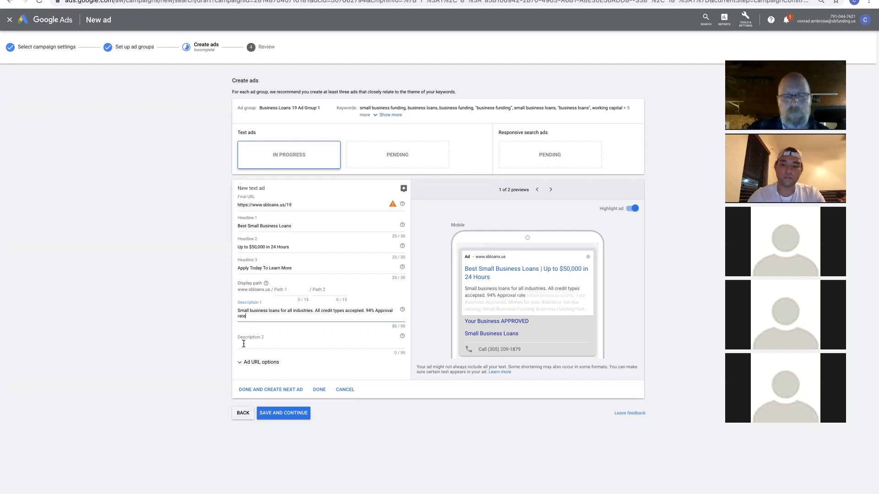
double_click(382, 311)
text(approval rate)
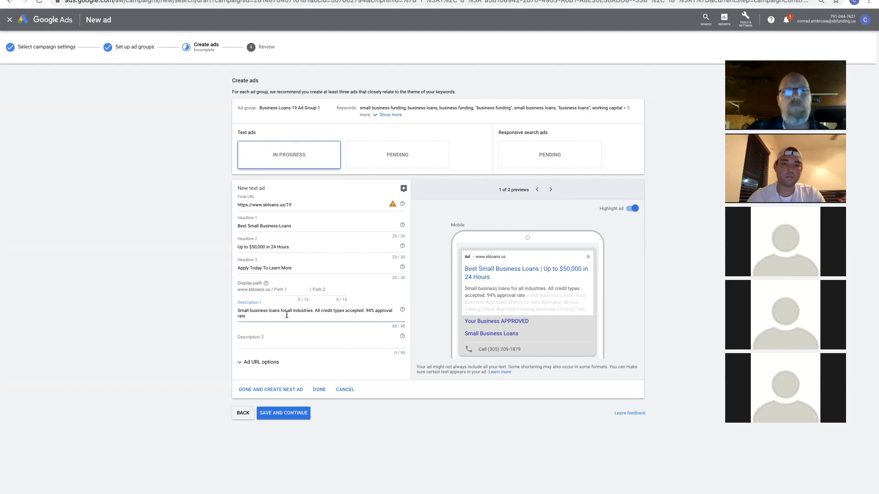
text(.)
Step: Set Description 2 to "Apply today to learn about your business loan options. More than 50 to choose from." and finish the ad
click(245, 341)
text(Cal)
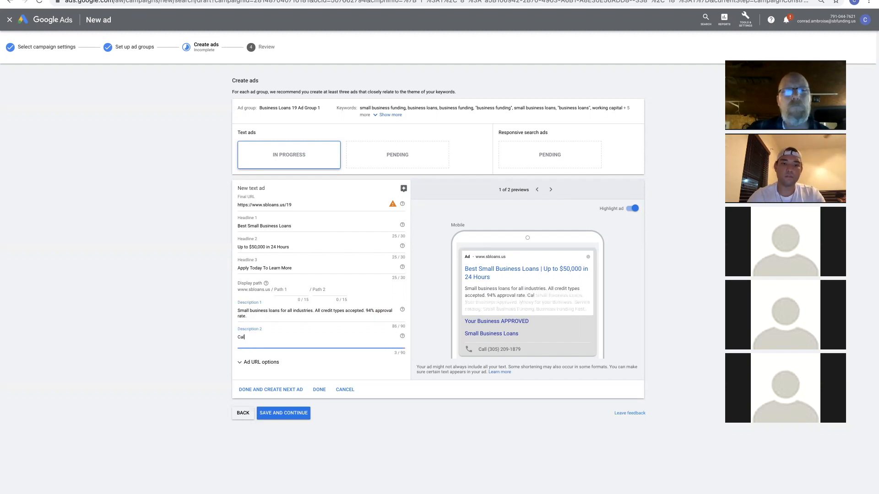
text(l tod)
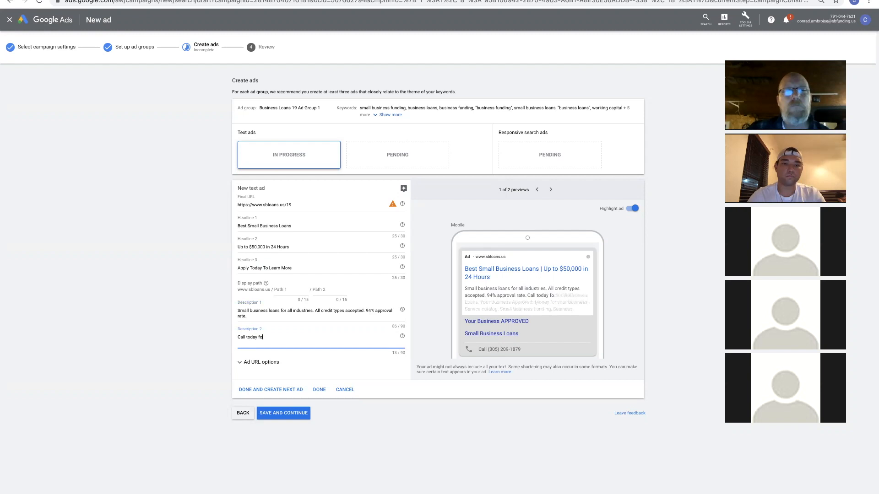
key(ctrl+a)
key(BackSpace)
text(Apply toda)
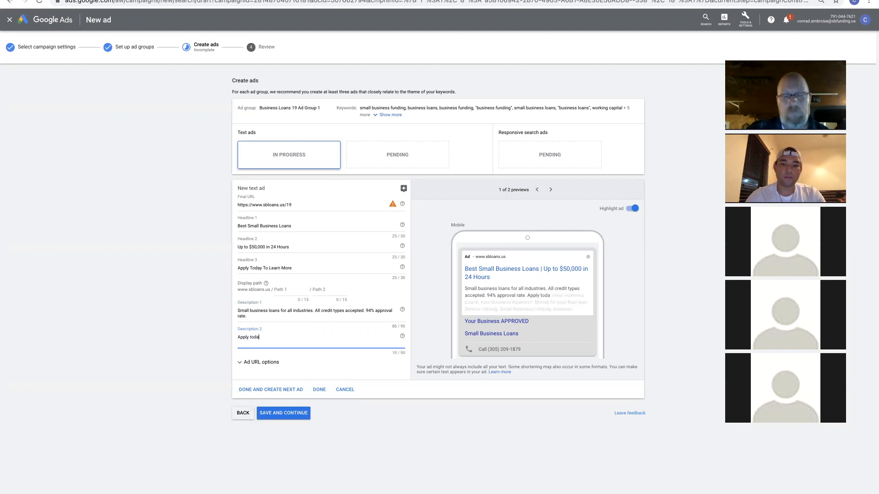
text(y to leanrn)
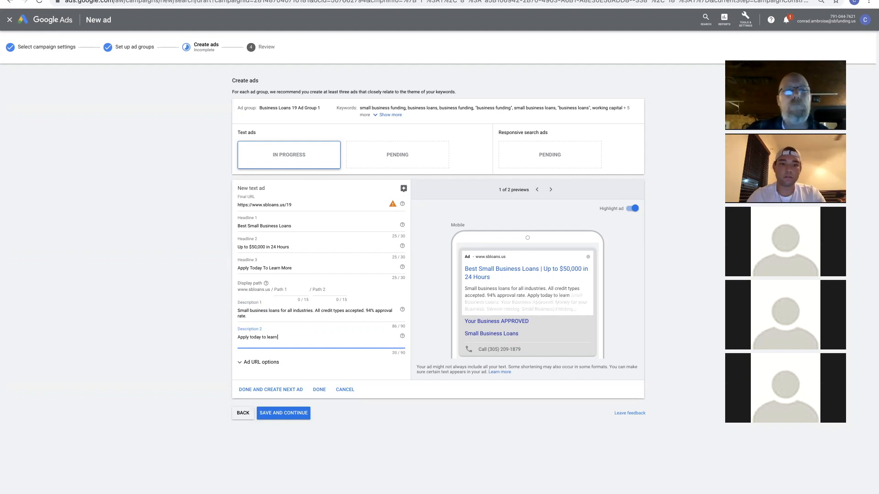
text( about your bu)
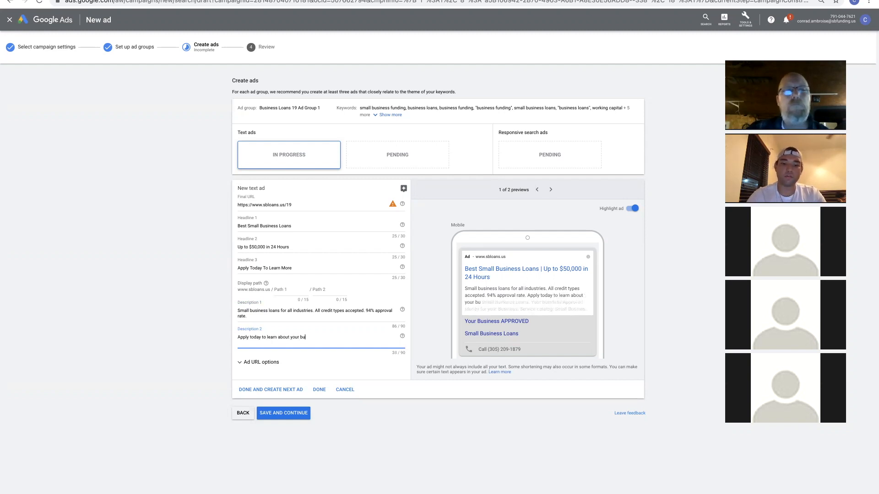
text(siness loan options. More than)
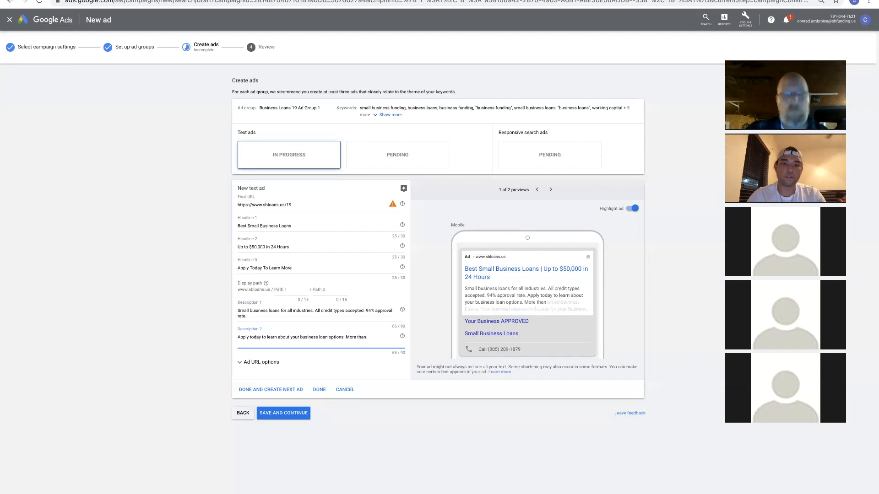
text( 50 to c)
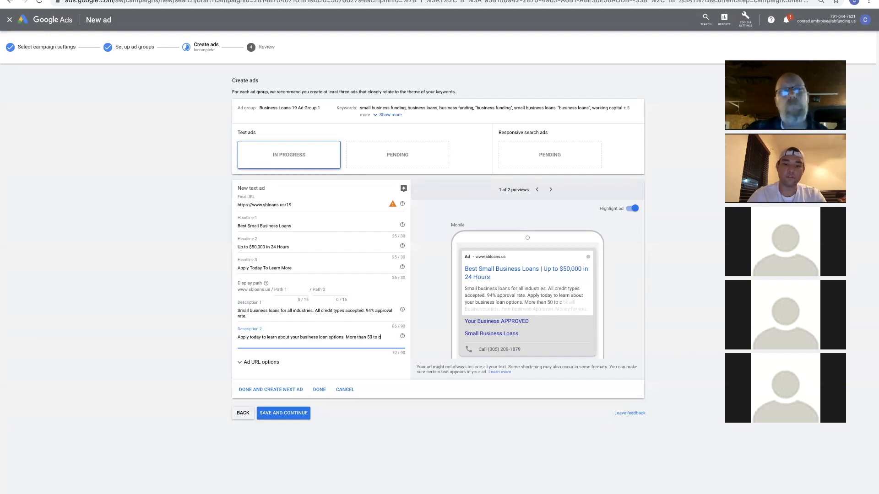
text(hoose fron.)
key(BackSpace)
key(BackSpace)
text(m.)
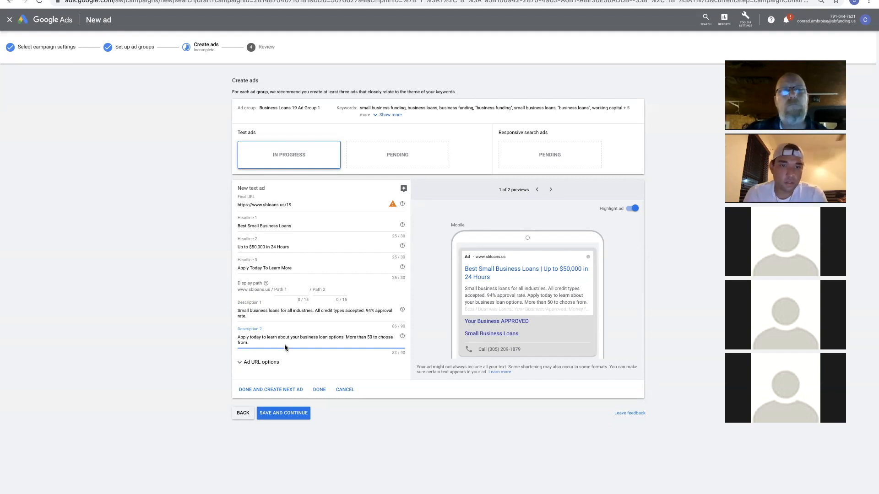
click(319, 390)
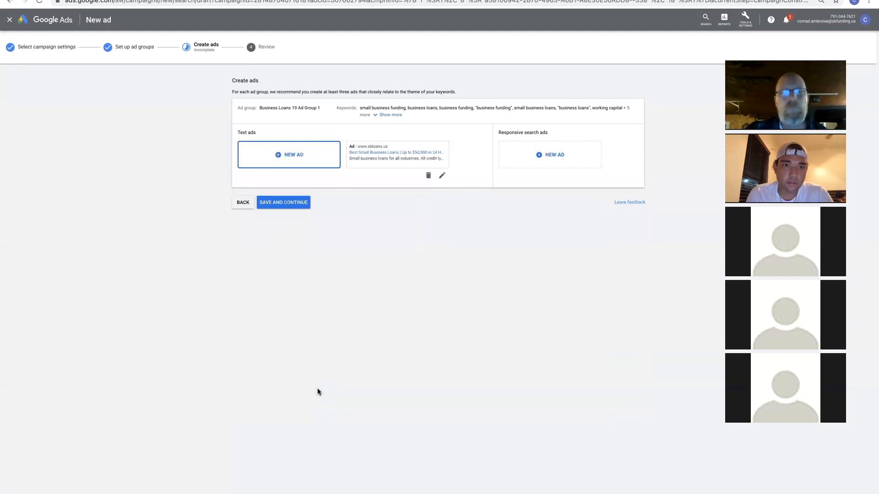
Step: Start another text ad and set its Headline 1 to "Wicked Fast Business Loans"
click(284, 154)
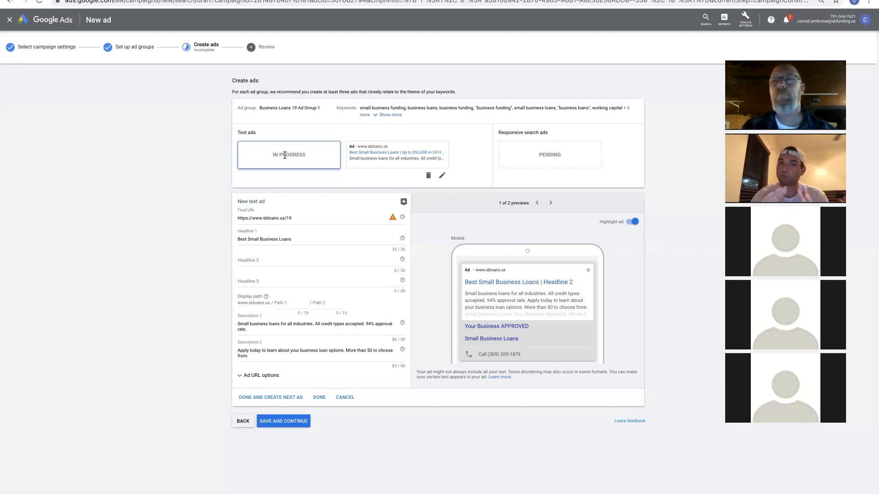
triple_click(312, 240)
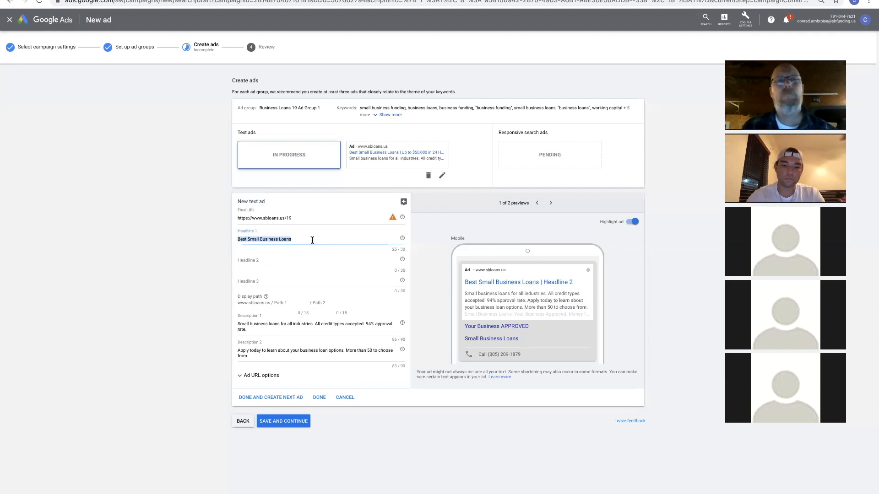
text(Fast Buson)
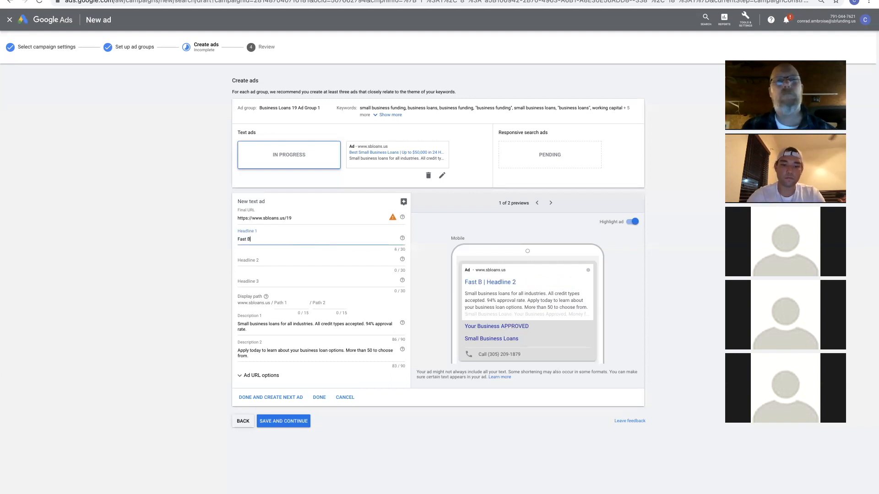
key(BackSpace)
key(BackSpace)
key(BackSpace)
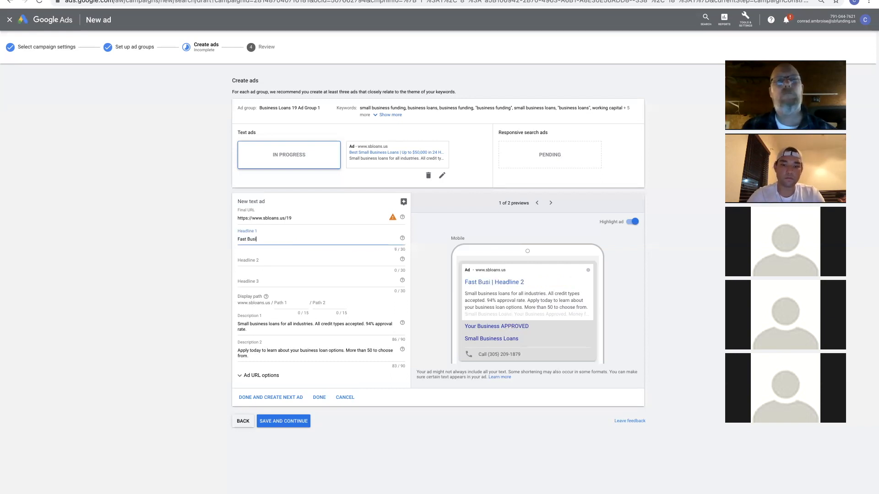
key(BackSpace)
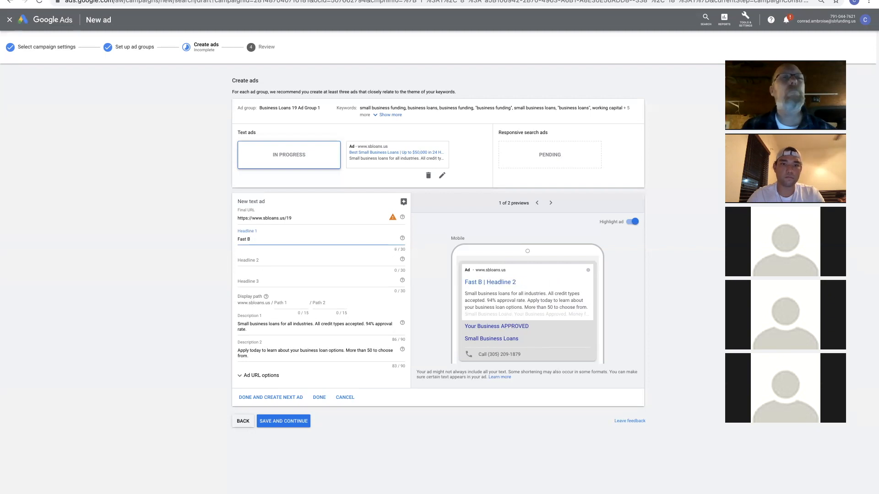
key(ctrl+a)
key(BackSpace)
text(Wick)
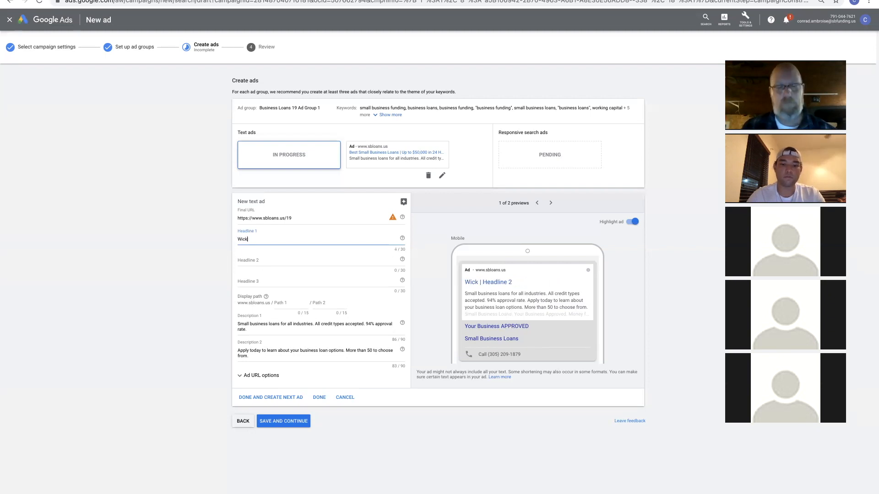
text(ed Fa)
key(BackSpace)
key(BackSpace)
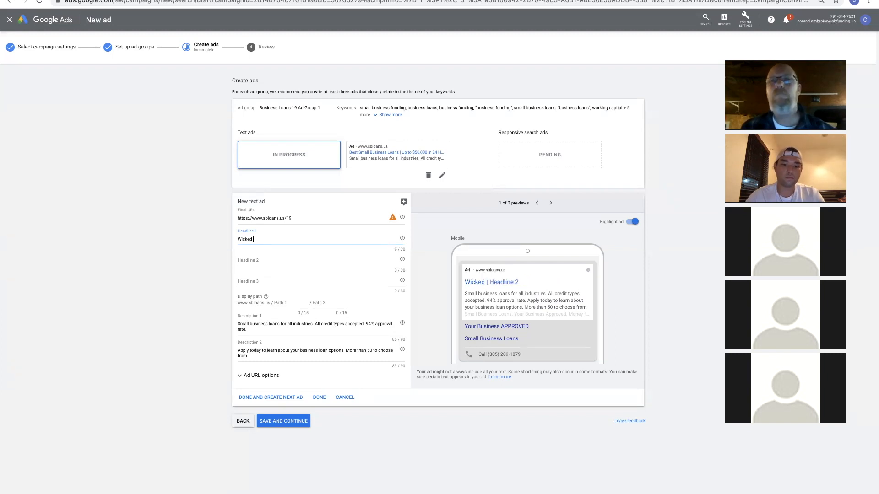
text(Fast Busien)
key(BackSpace)
key(BackSpace)
text(ne)
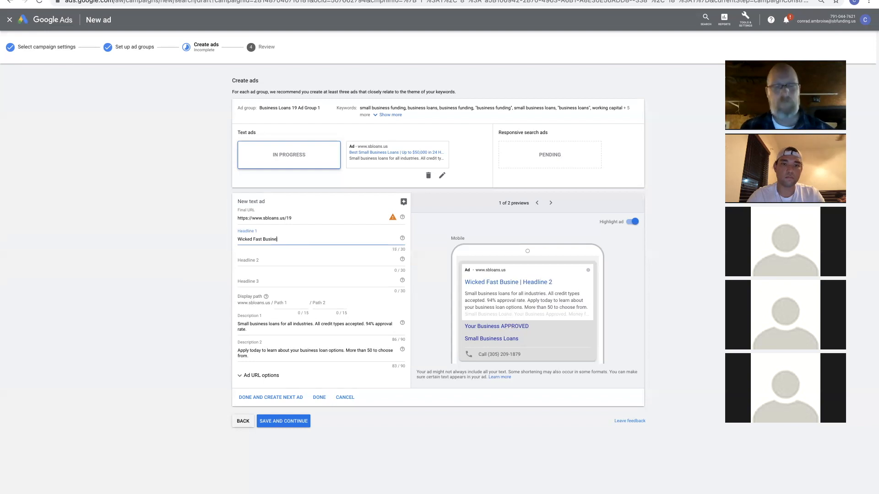
text(ss Loans)
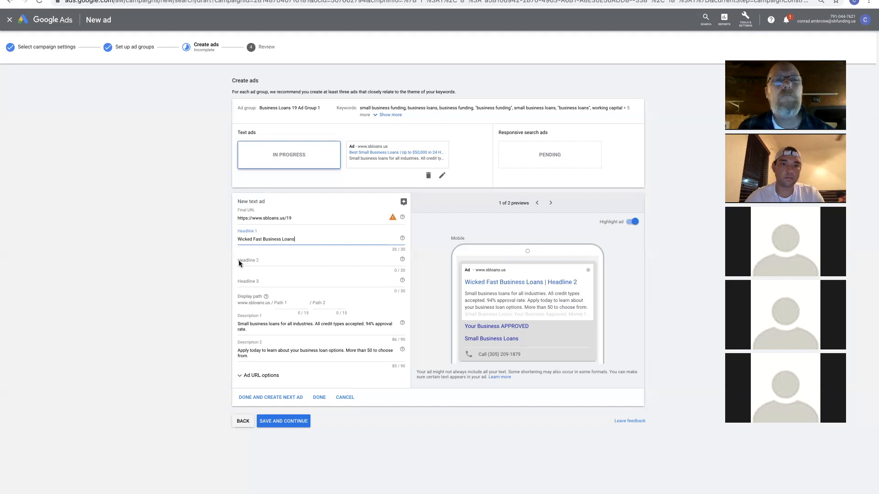
Step: Enter "Up to $250,000 in 24 Hours" as Headline 2 of the new text ad
click(257, 260)
text(Get)
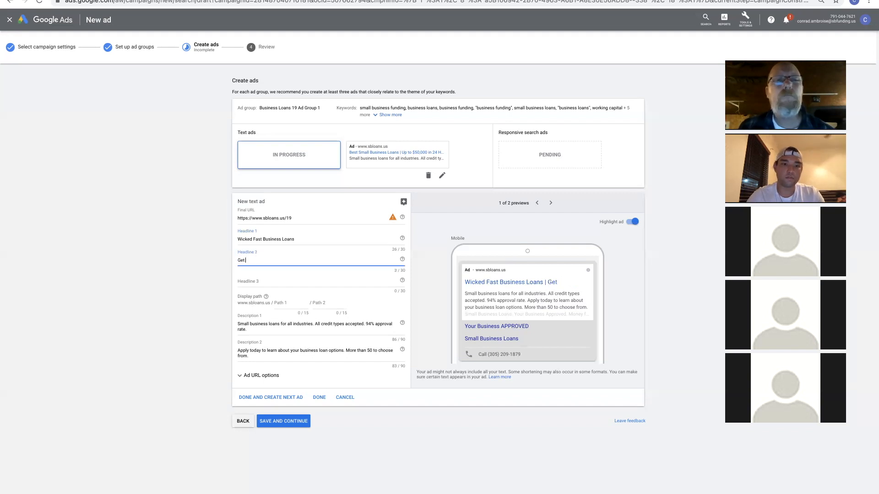
key(BackSpace)
text(Same)
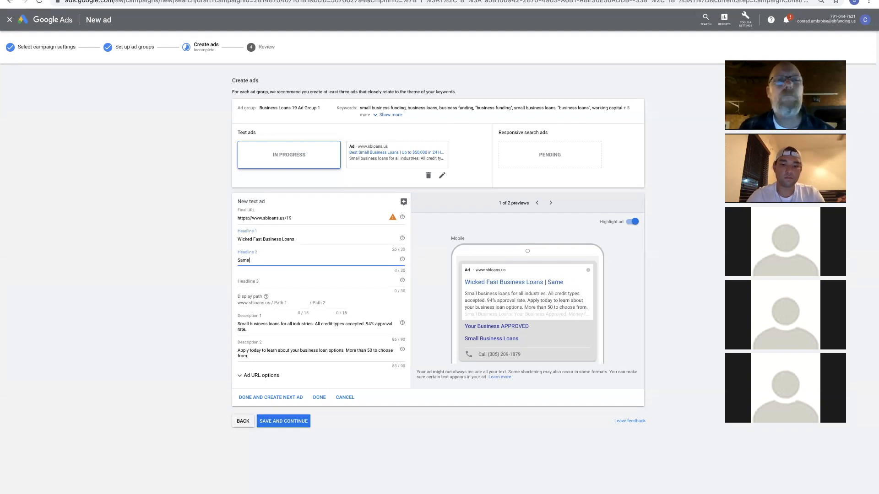
text( D)
key(BackSpace)
key(BackSpace)
key(BackSpace)
key(BackSpace)
key(BackSpace)
key(BackSpace)
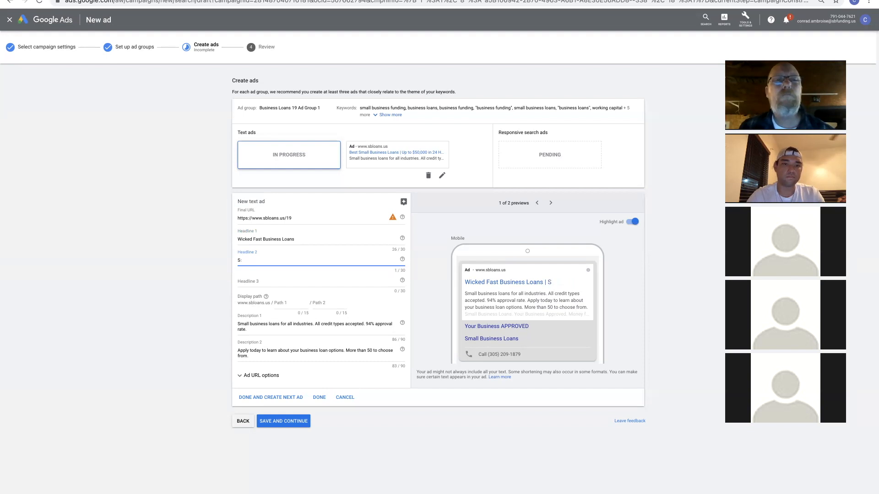
text(Get)
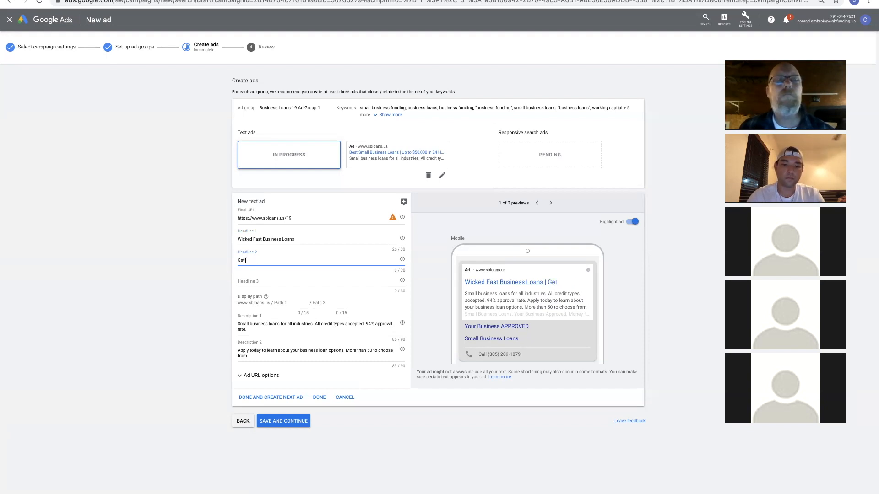
key(ctrl+a)
key(BackSpace)
text(Up)
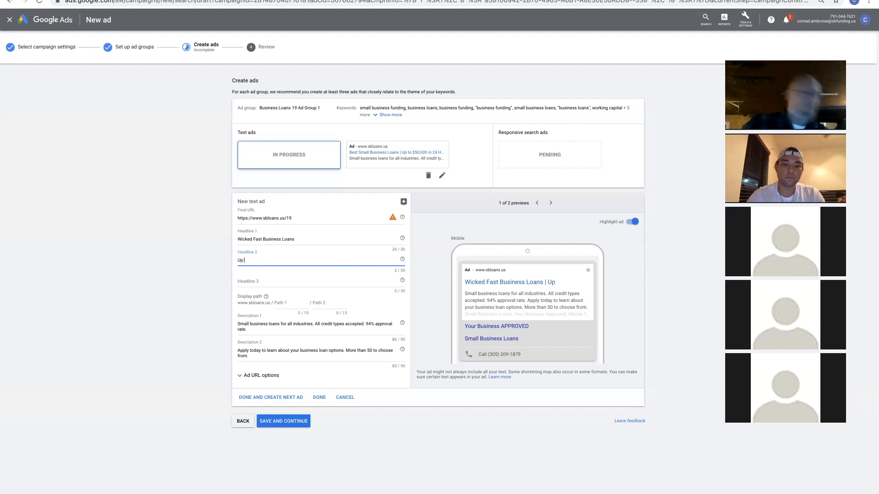
text( to $25)
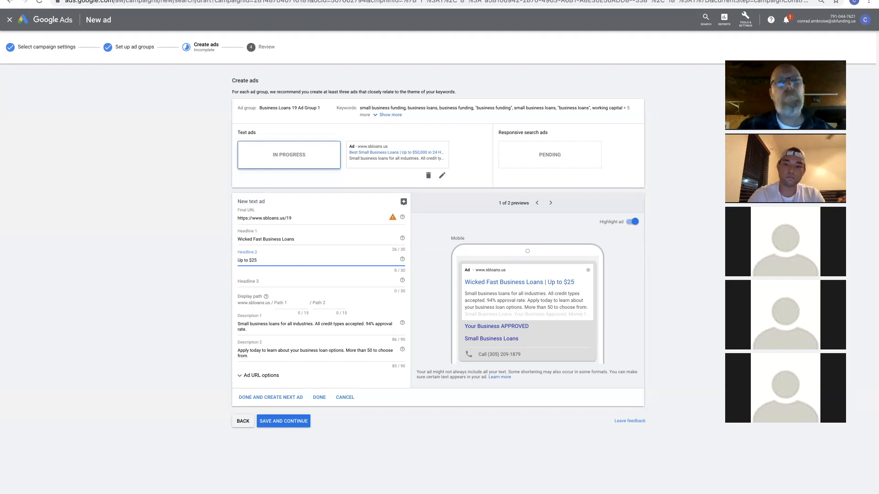
text(0,000 in )
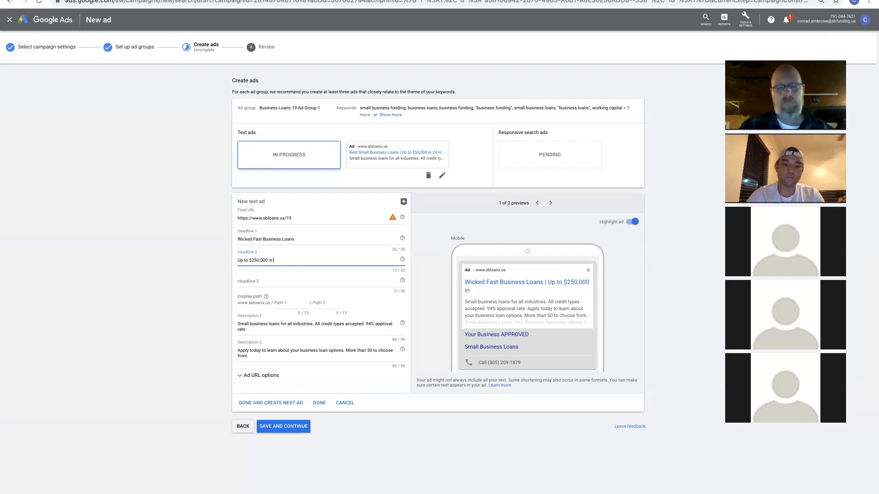
text(24 Hours)
Step: Enter "Apply Today to Learn More" as Headline 3 of the new text ad
click(253, 282)
text(Ap)
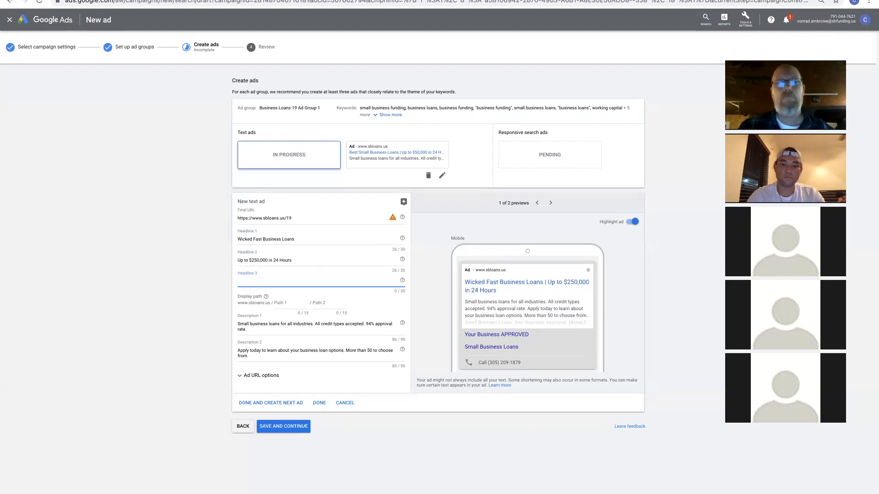
key(BackSpace)
text(A)
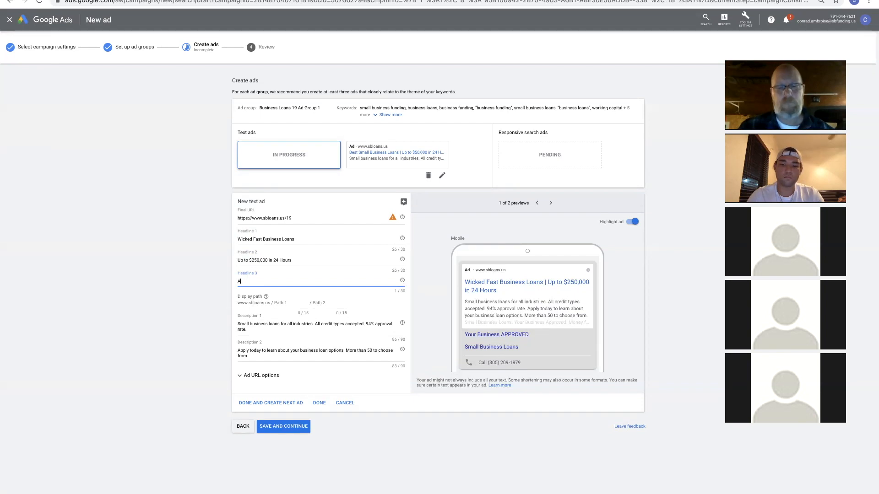
text(pply Today to Learn)
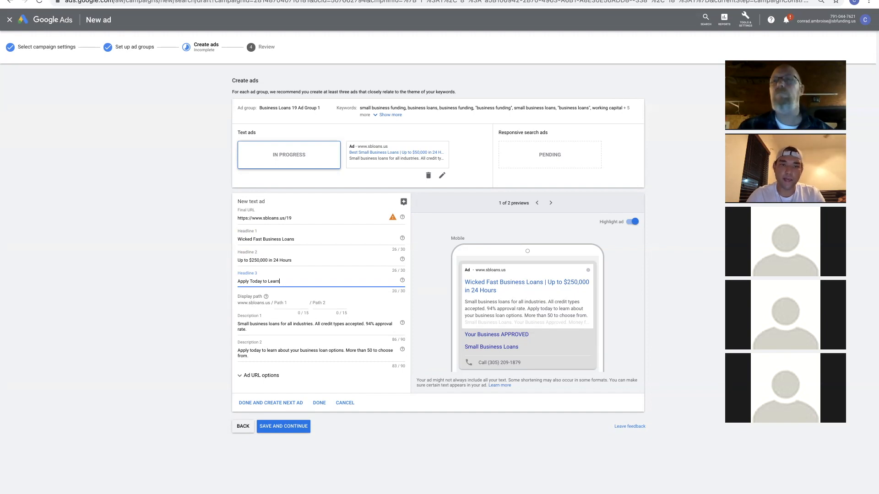
text(. More More)
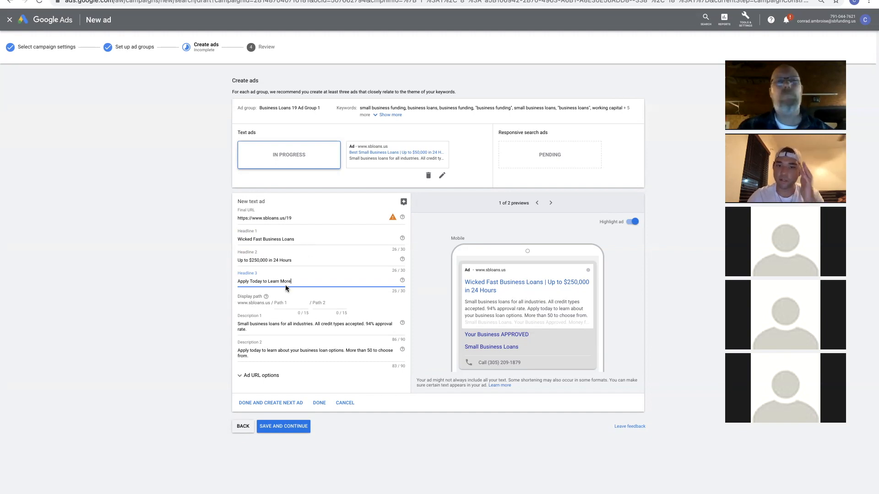
Step: Replace the Description 1 text with "The fastest loan you'll ever receive"
triple_click(255, 330)
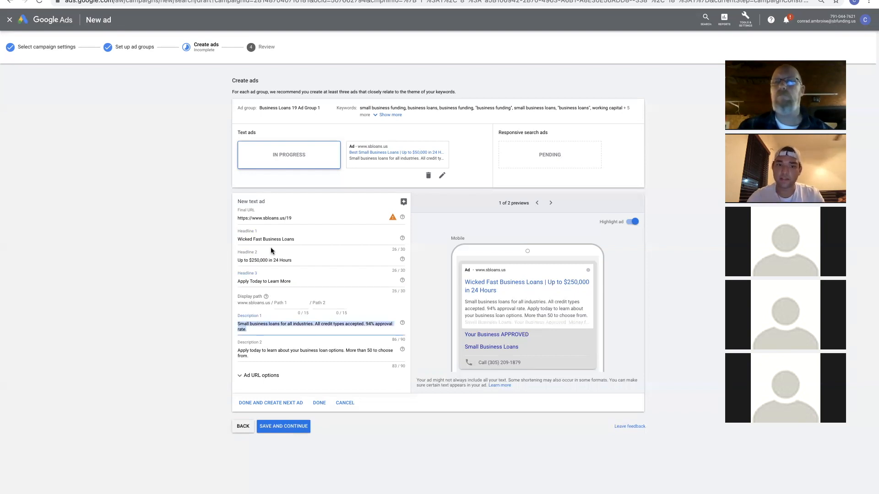
text(Business)
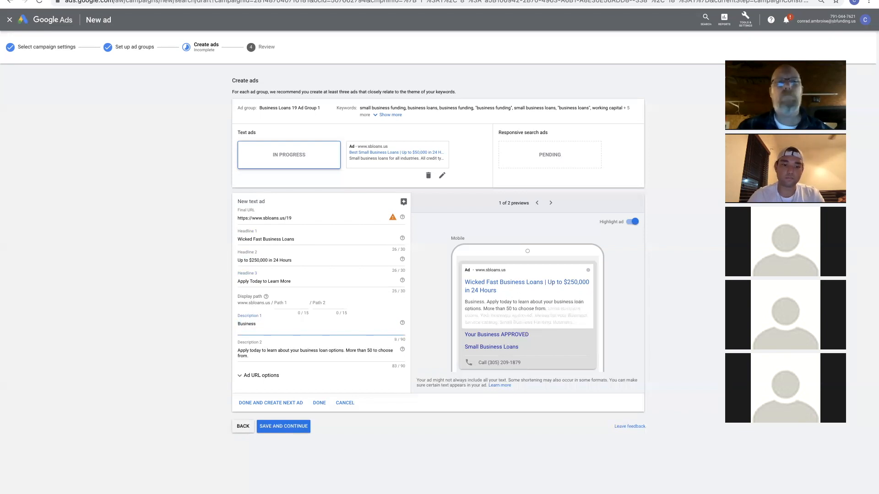
key(ctrl+a)
text(The fast)
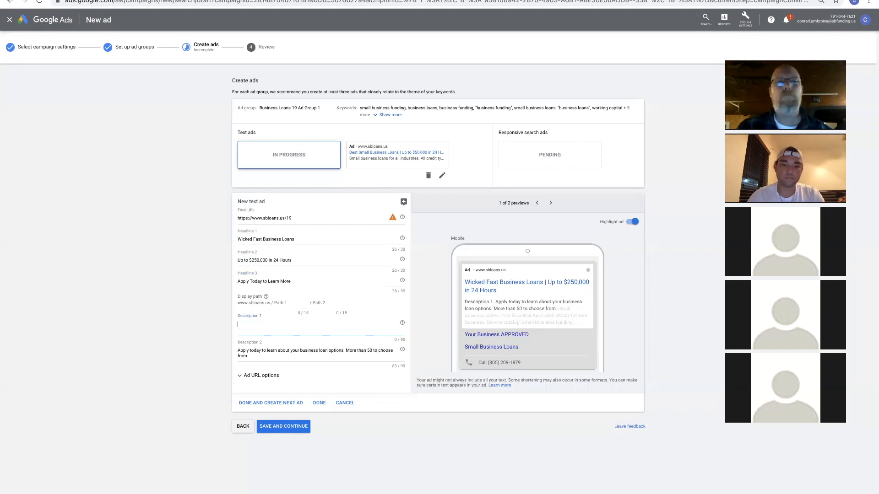
text(es)
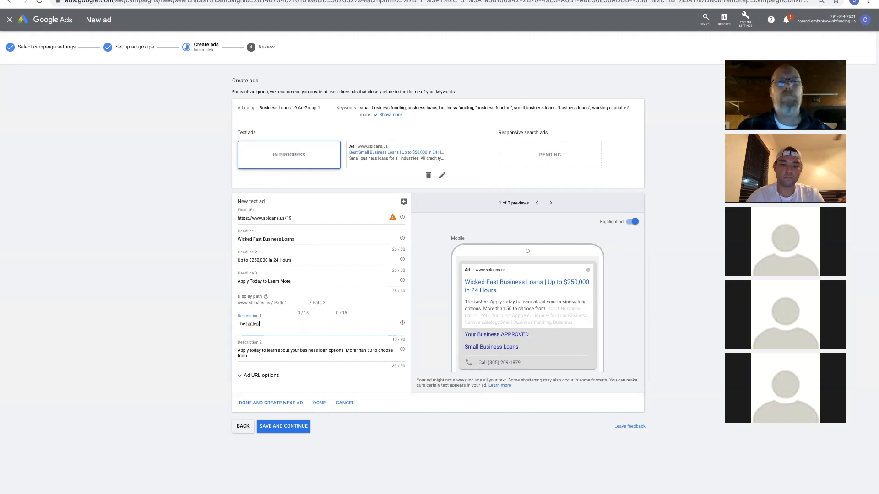
text(t loan)
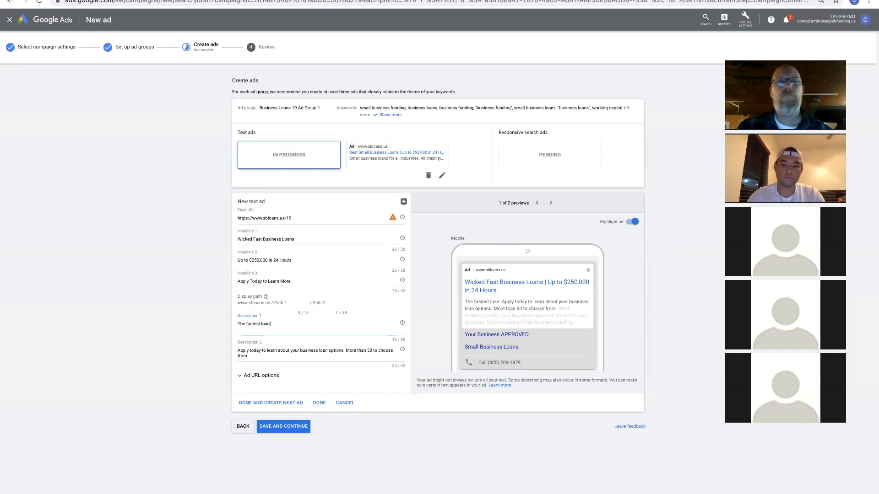
text( youll ever recieve.)
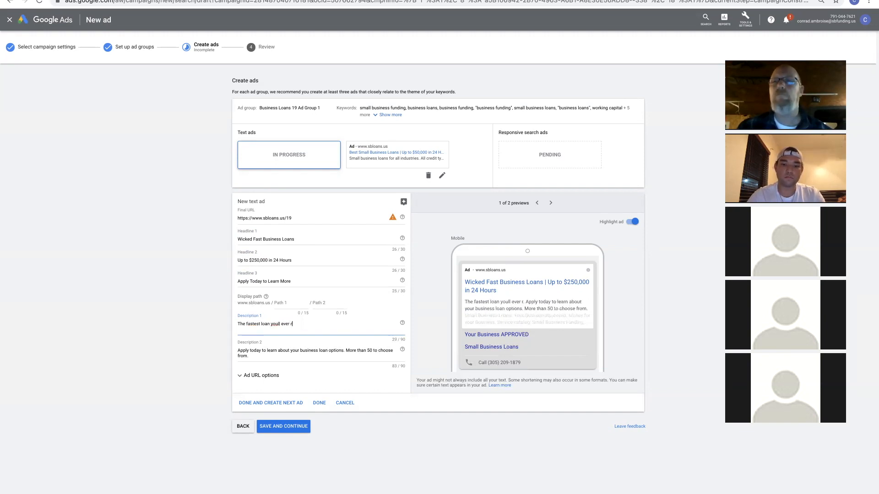
key(BackSpace)
key(BackSpace)
key(BackSpace)
key(BackSpace)
key(BackSpace)
key(BackSpace)
key(BackSpace)
key(BackSpace)
key(BackSpace)
key(BackSpace)
key(BackSpace)
key(BackSpace)
key(BackSpace)
key(BackSpace)
key(BackSpace)
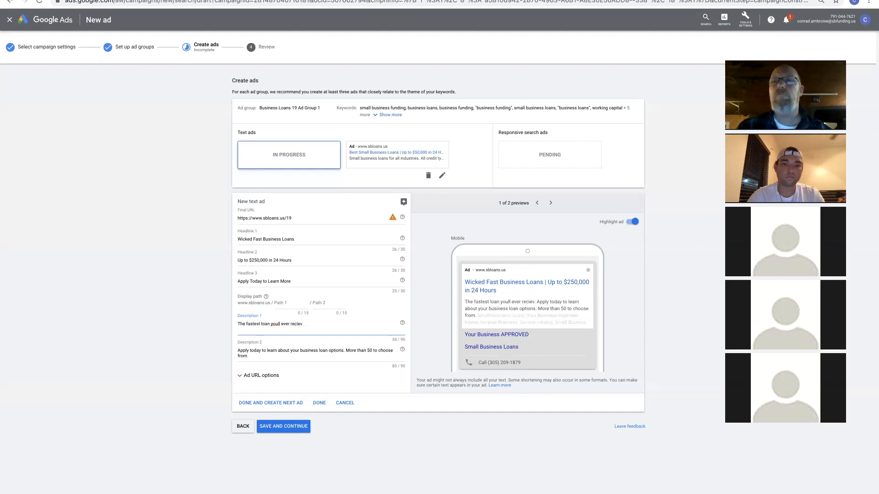
key(BackSpace)
key(BackSpace)
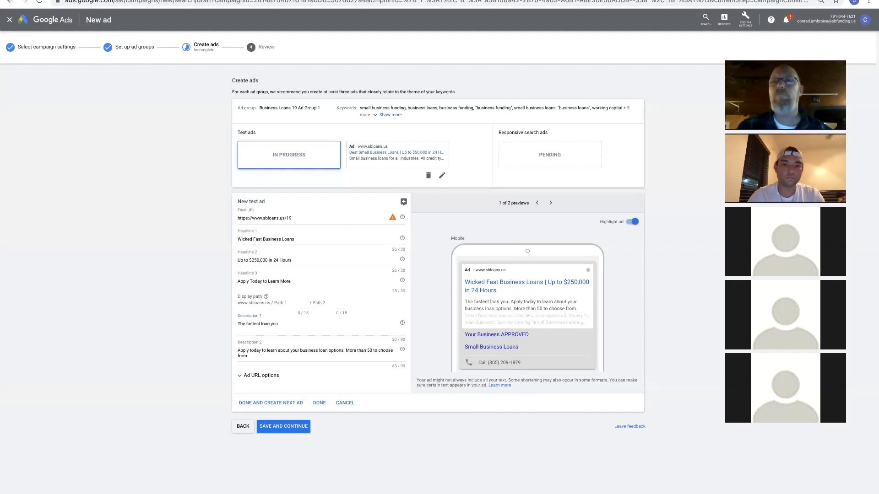
text('ll ever)
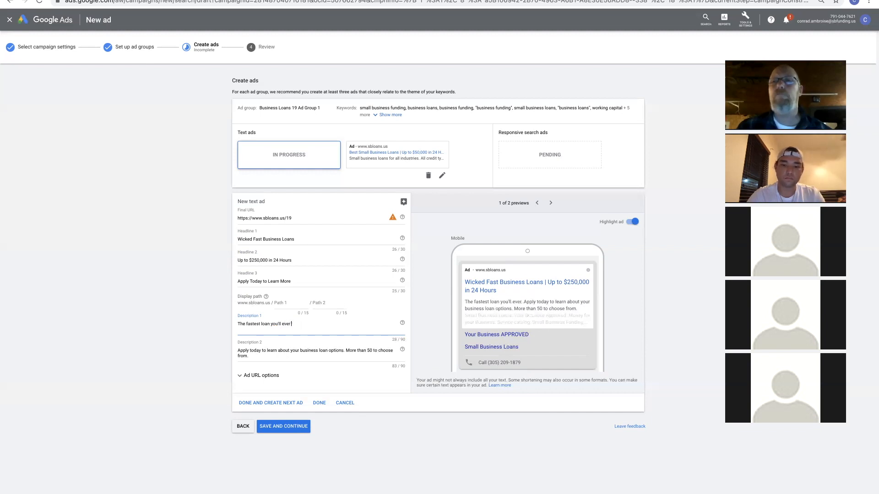
text( receive)
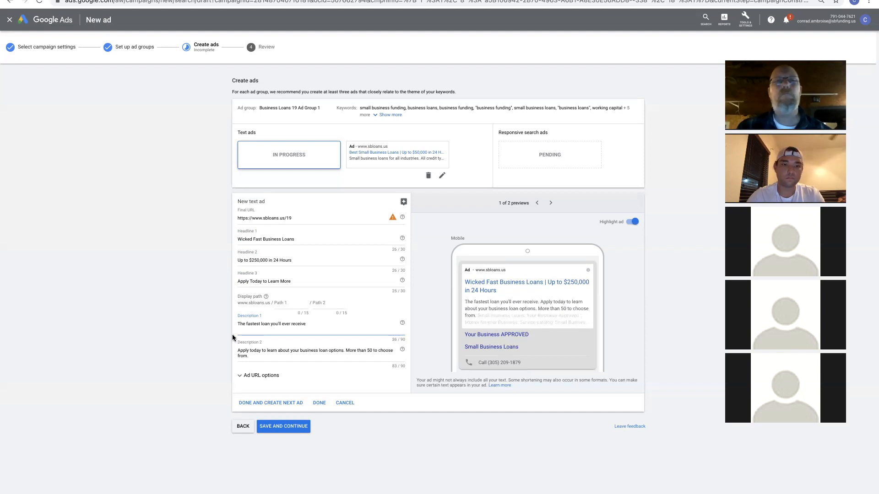
Step: Insert the word "business" before "loan" in Description 1
click(260, 323)
text(busine)
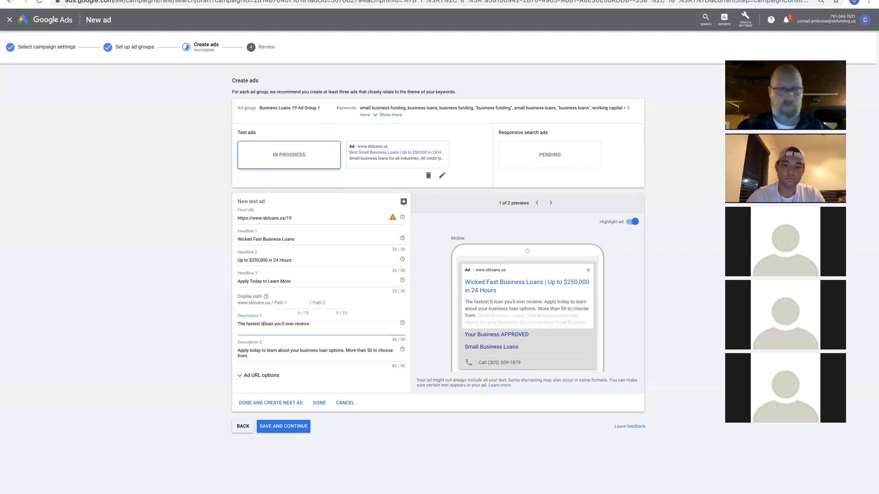
text(ss)
Step: Append "Same day funding for qualified businesses." as a second sentence to Description 1 of the new text ad
click(344, 324)
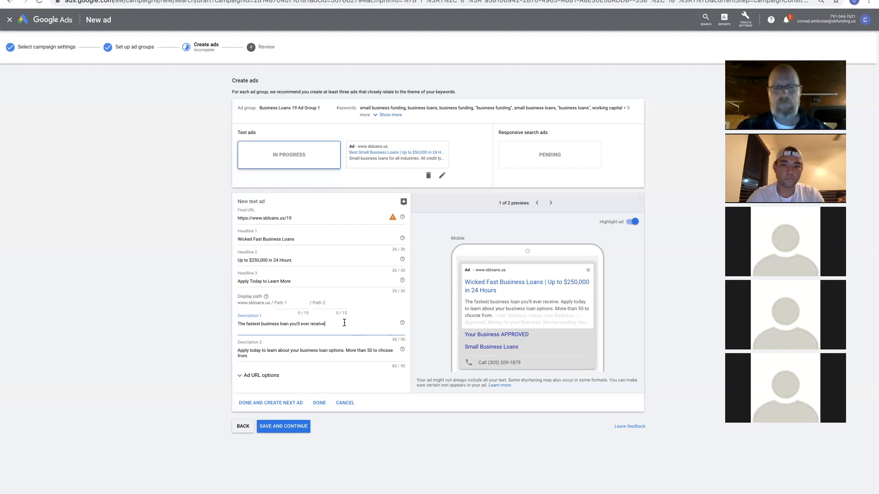
text(Q)
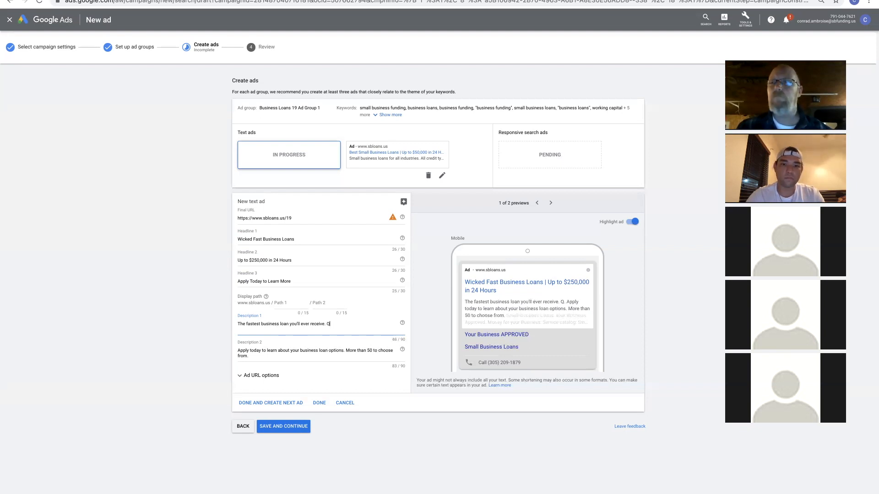
text(ualified.)
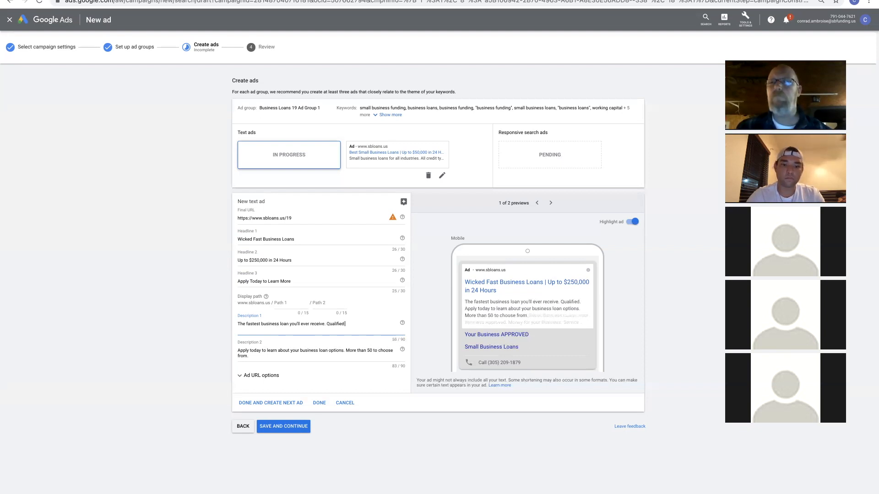
key(BackSpace)
key(BackSpace)
key(BackSpace)
key(BackSpace)
key(BackSpace)
key(BackSpace)
key(BackSpace)
key(BackSpace)
key(BackSpace)
text(Same)
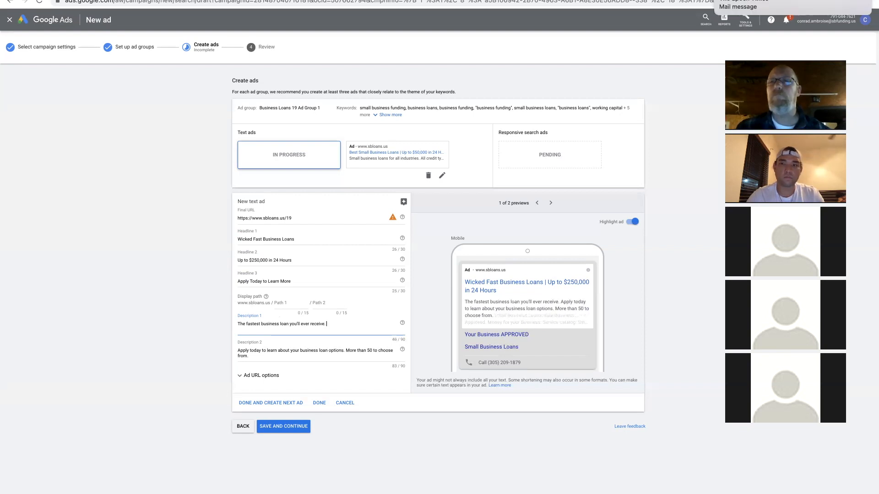
text( day fundi)
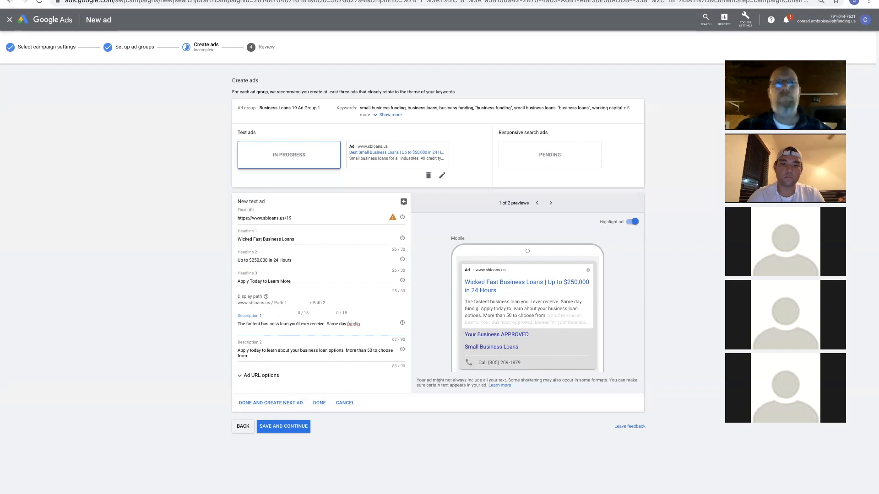
text(n)
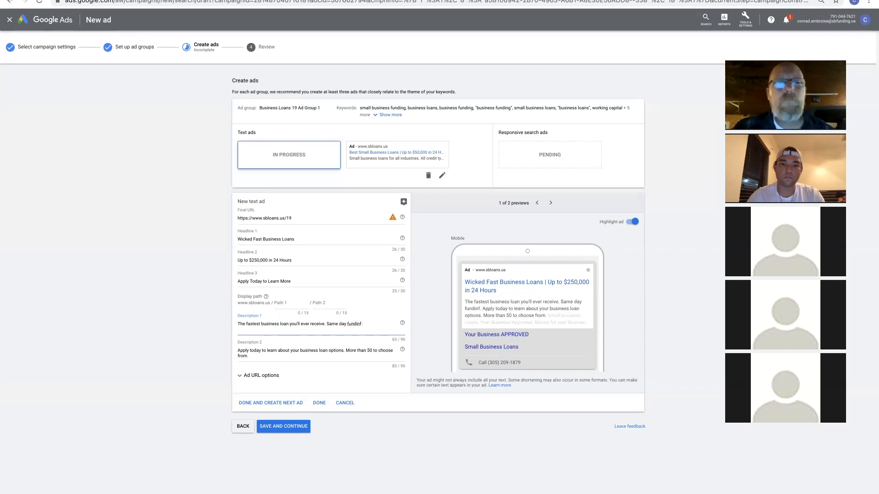
text(g)
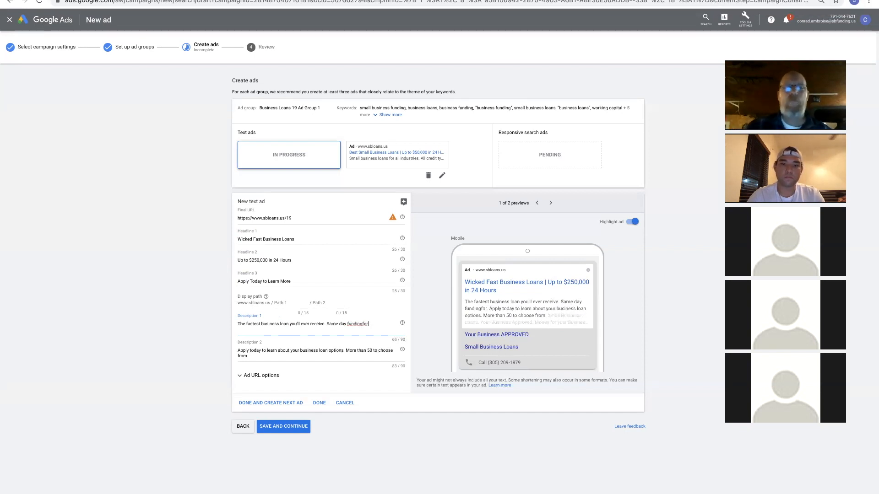
text( for qualified)
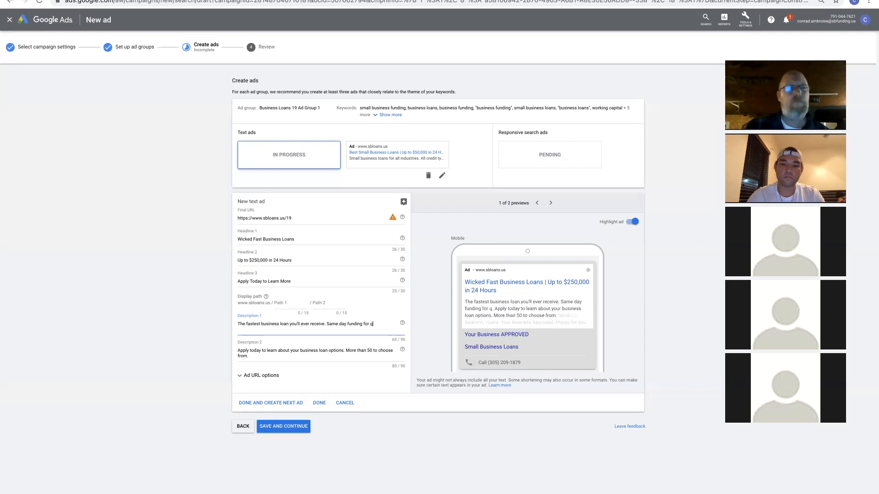
text(businesses.)
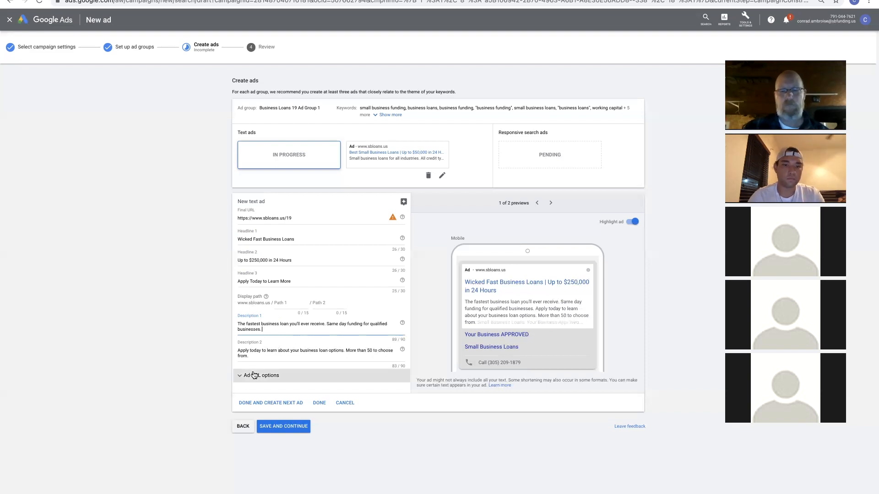
Step: Finish the text ad and publish the Business Loans 19 - ASF campaign despite the issues listed in its review
click(323, 403)
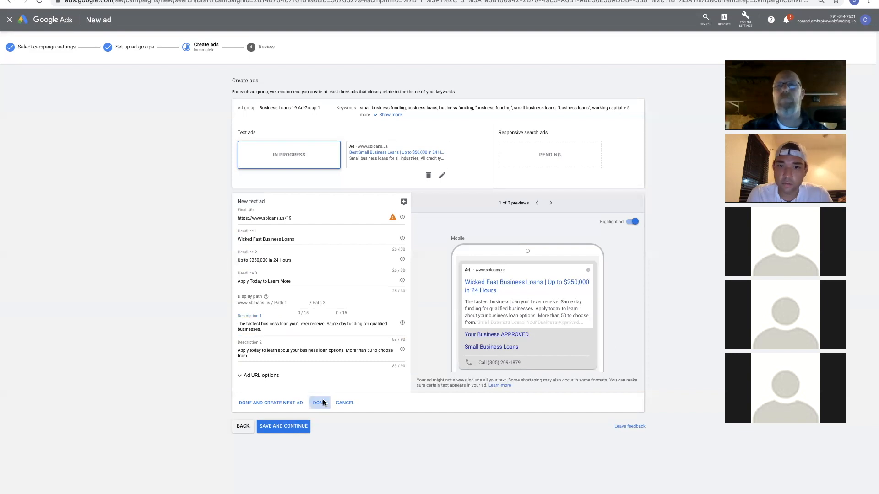
click(287, 211)
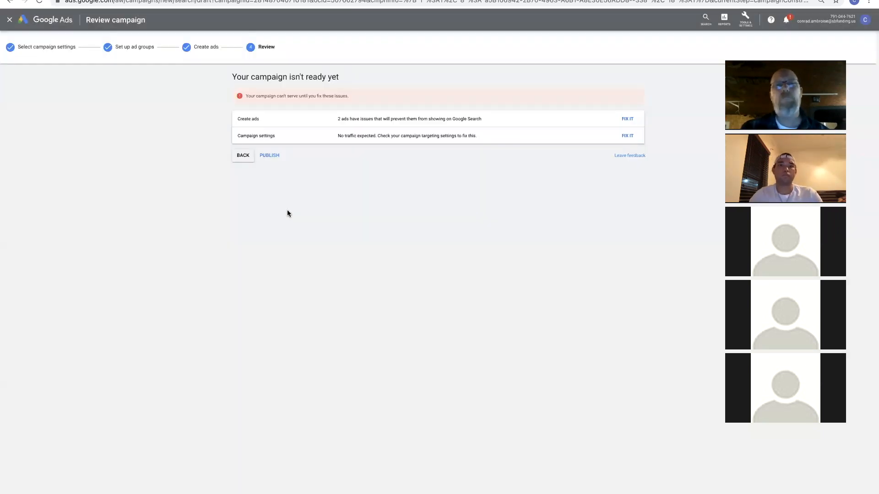
click(267, 157)
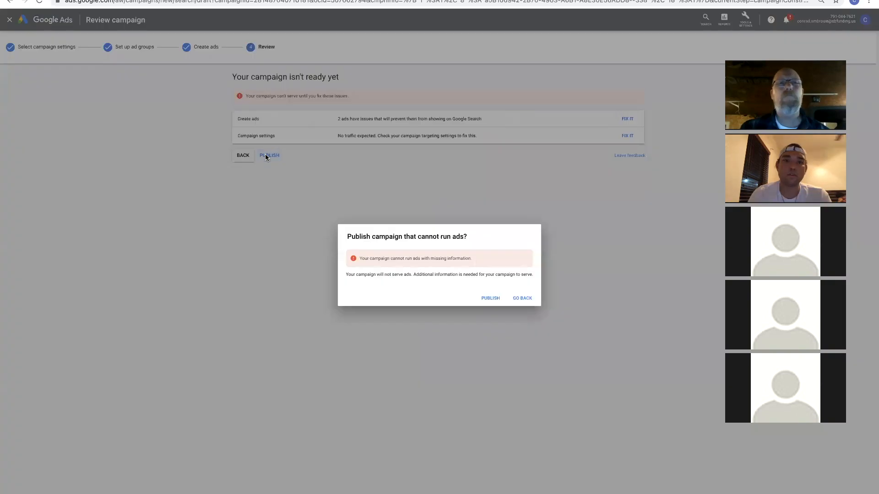
click(490, 298)
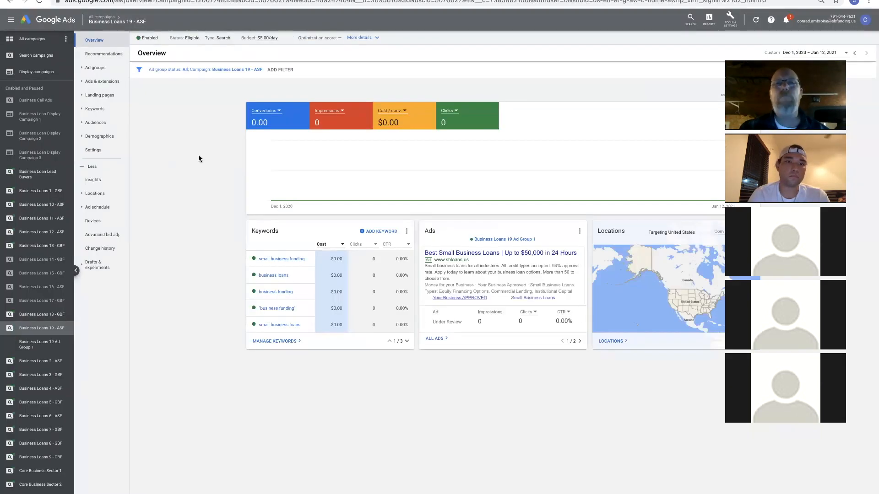
Step: Pause the Business Loans 18 - GBF campaign
click(40, 315)
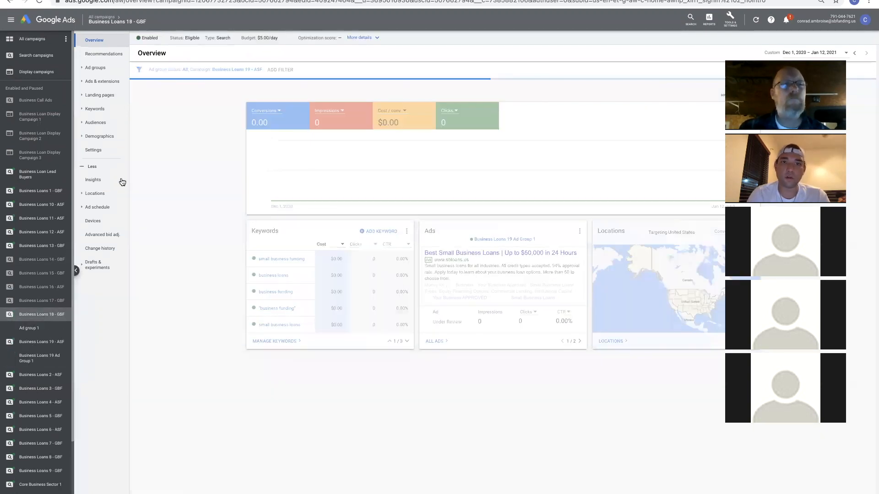
click(151, 38)
click(155, 54)
Step: Pause the newly published Business Loans 19 - ASF campaign
click(42, 342)
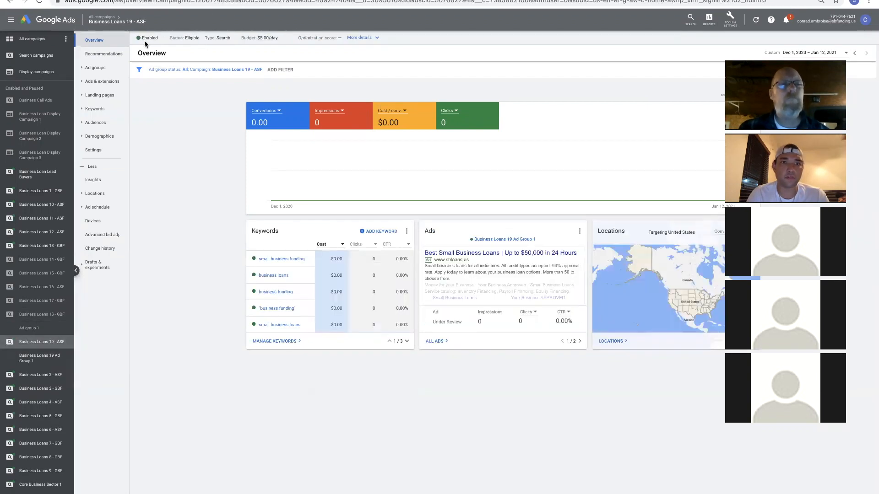
click(144, 39)
click(154, 55)
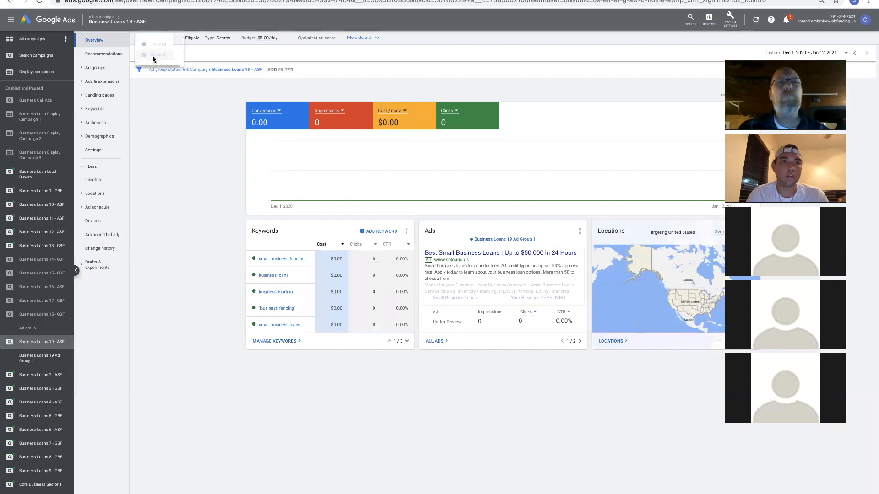
scroll(40, 361, down, 2)
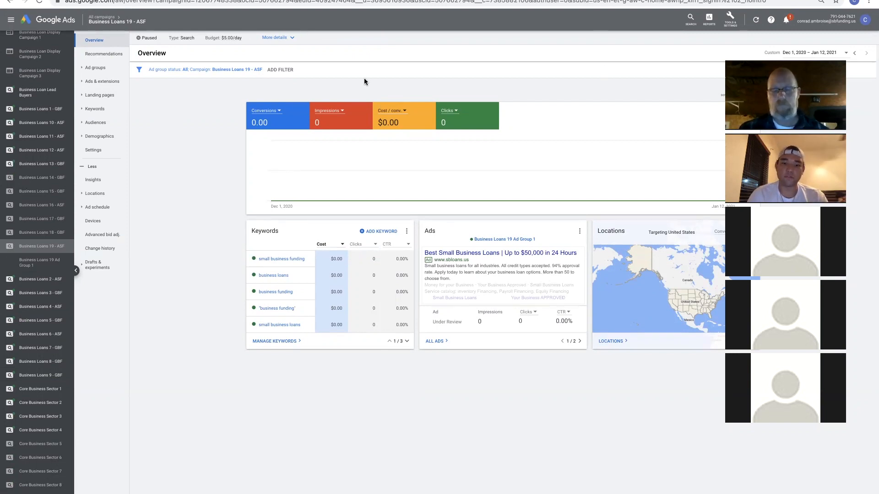
Step: Open Google Analytics in a new browser tab and list the Google Ads reports under Acquisition
key(ctrl+t)
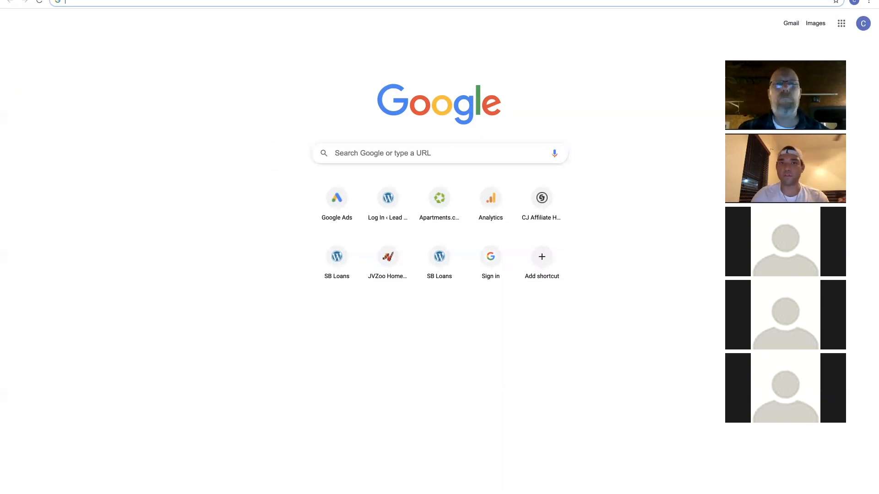
text(a)
key(Return)
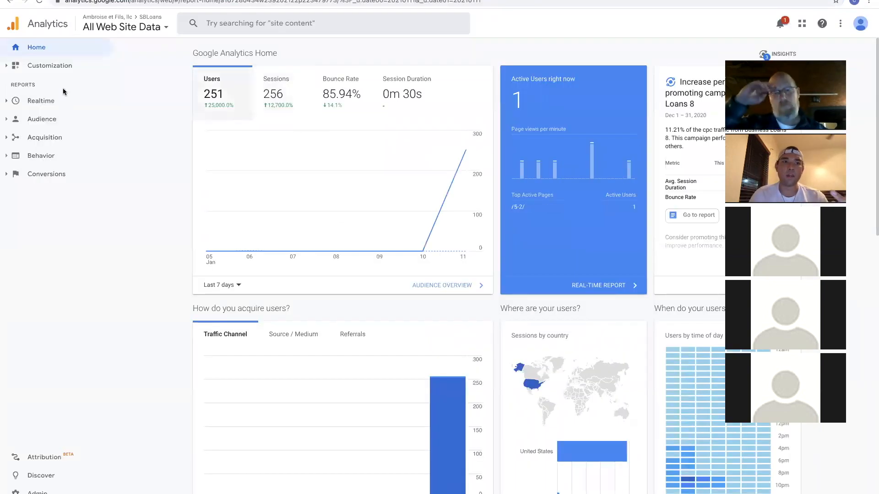
click(33, 139)
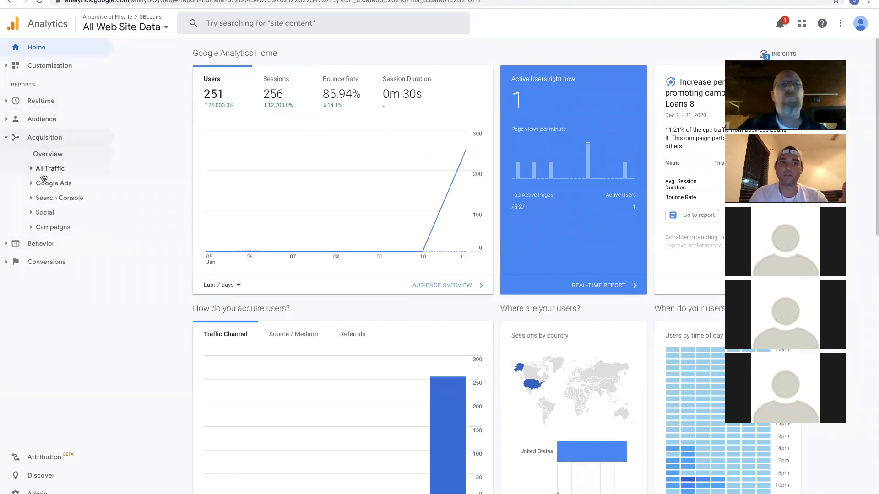
click(51, 183)
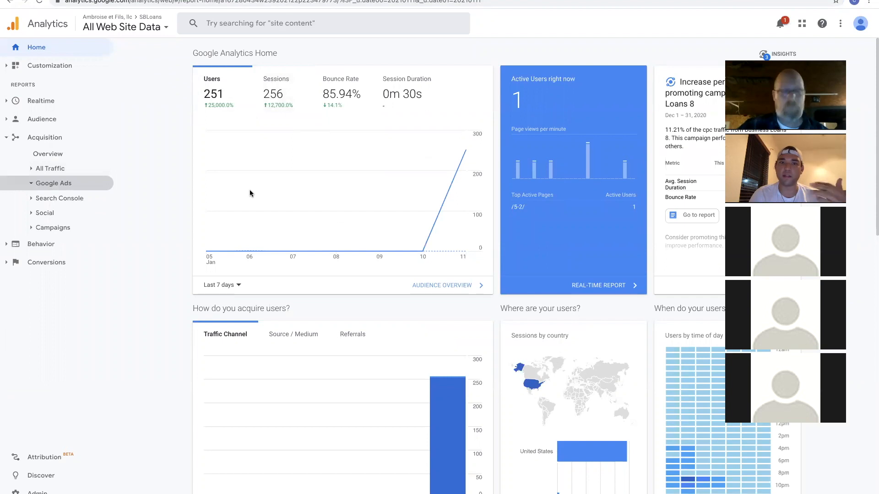
mouse_move(249, 193)
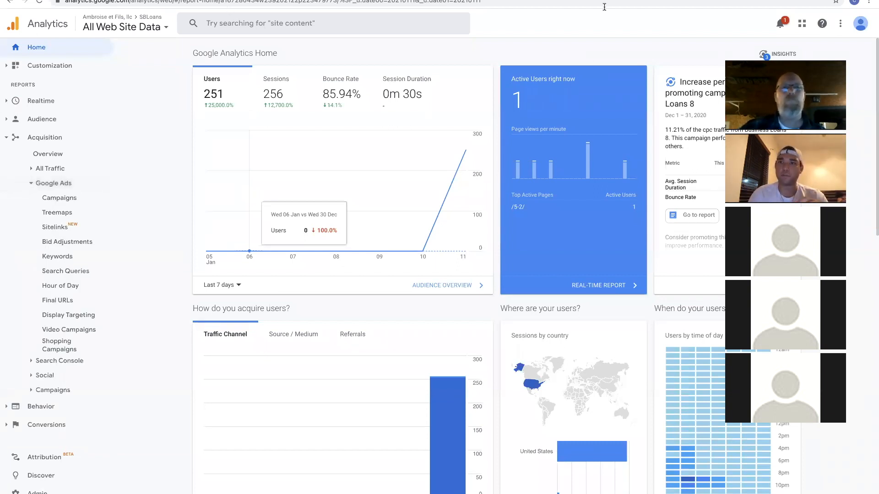
Step: Switch to the SB Loans WordPress site in Safari and examine the entries and views of the landing page forms
key(ctrl+Up)
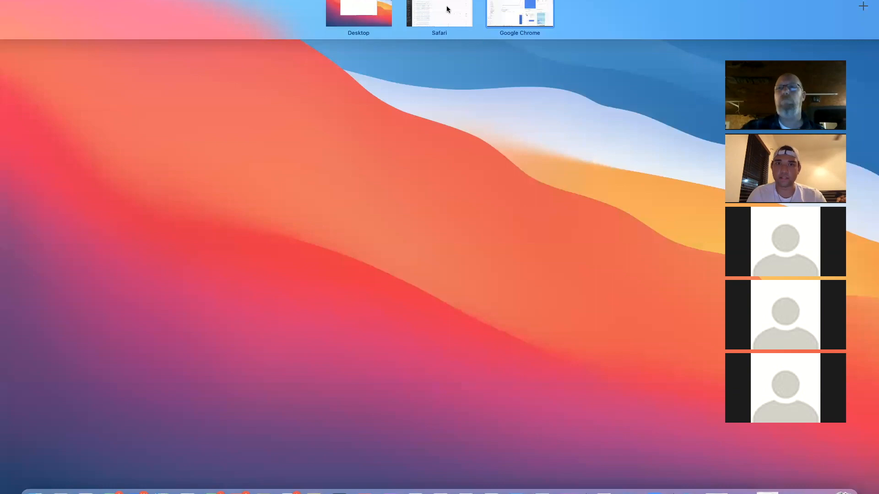
click(446, 9)
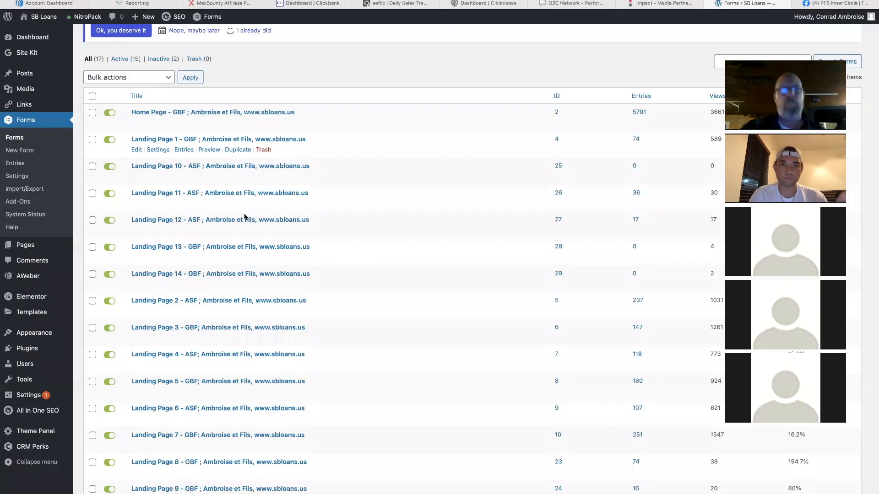
scroll(245, 217, up, 3)
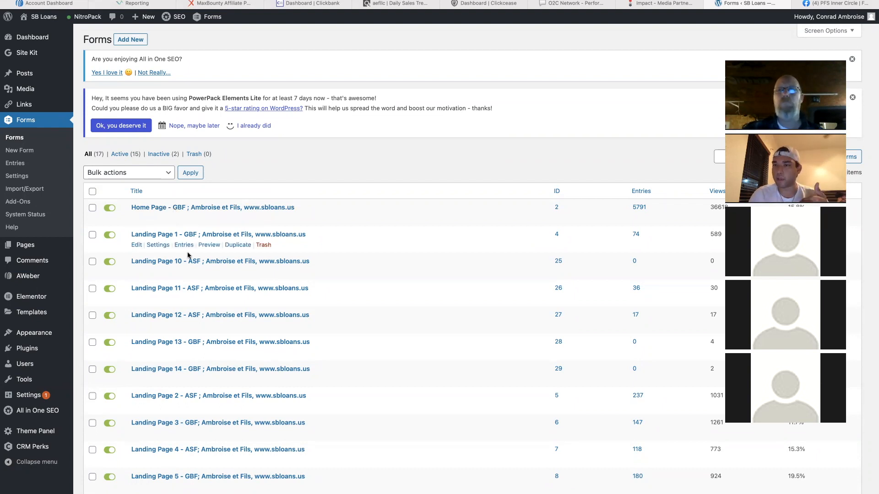
mouse_move(160, 272)
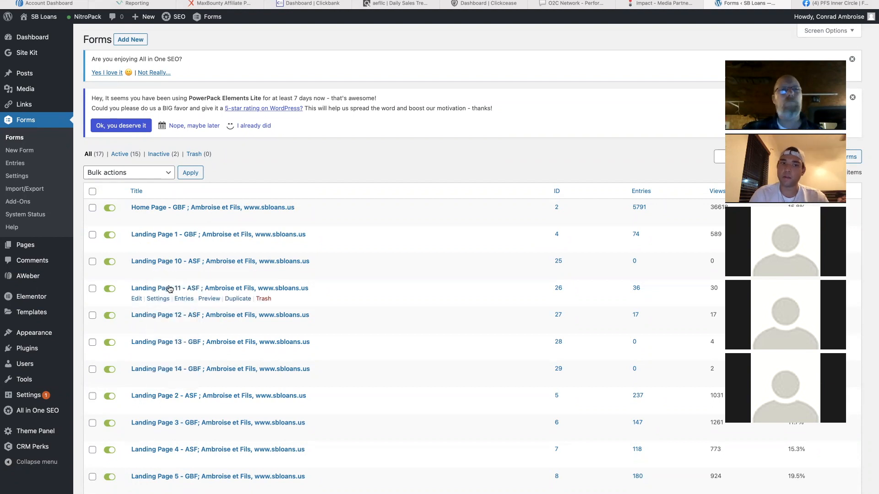